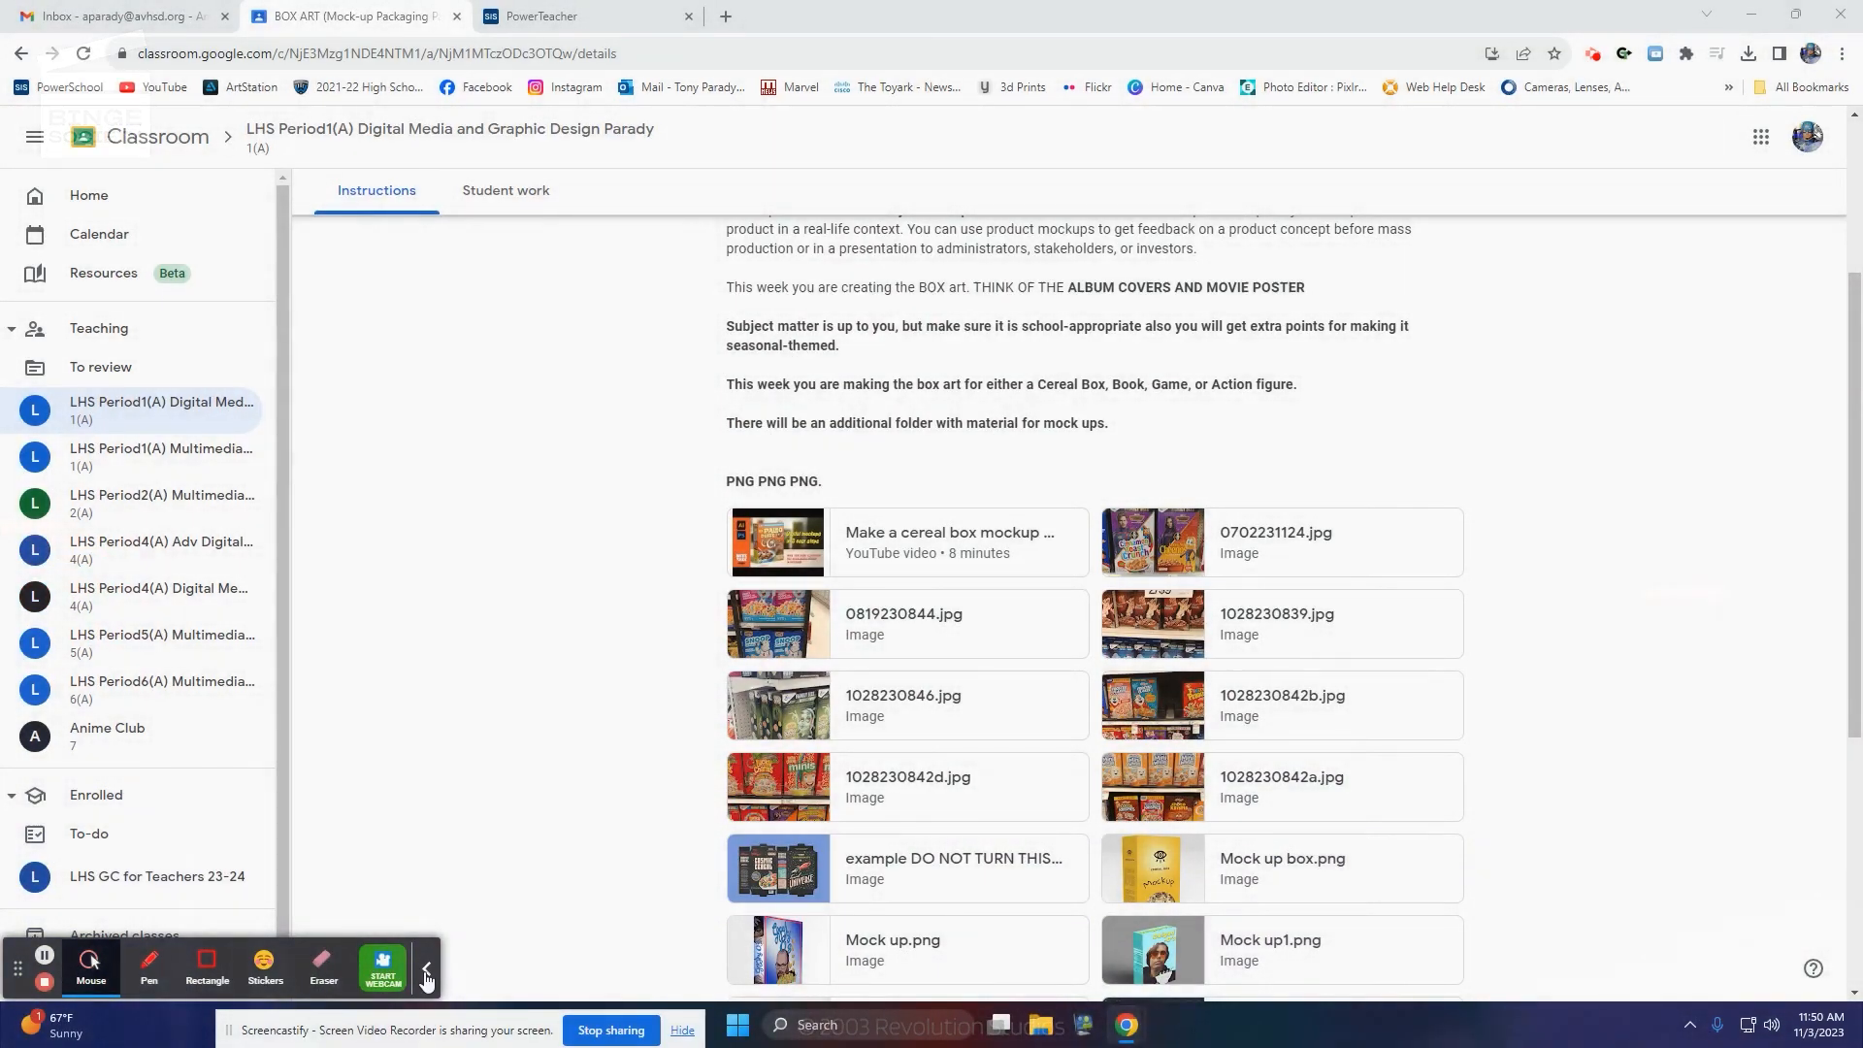
- Collapse the recorder toolbar, minimize the browser and launch Adobe Photoshop 2022
{"action": "left_click", "coordinate": [426, 968]}
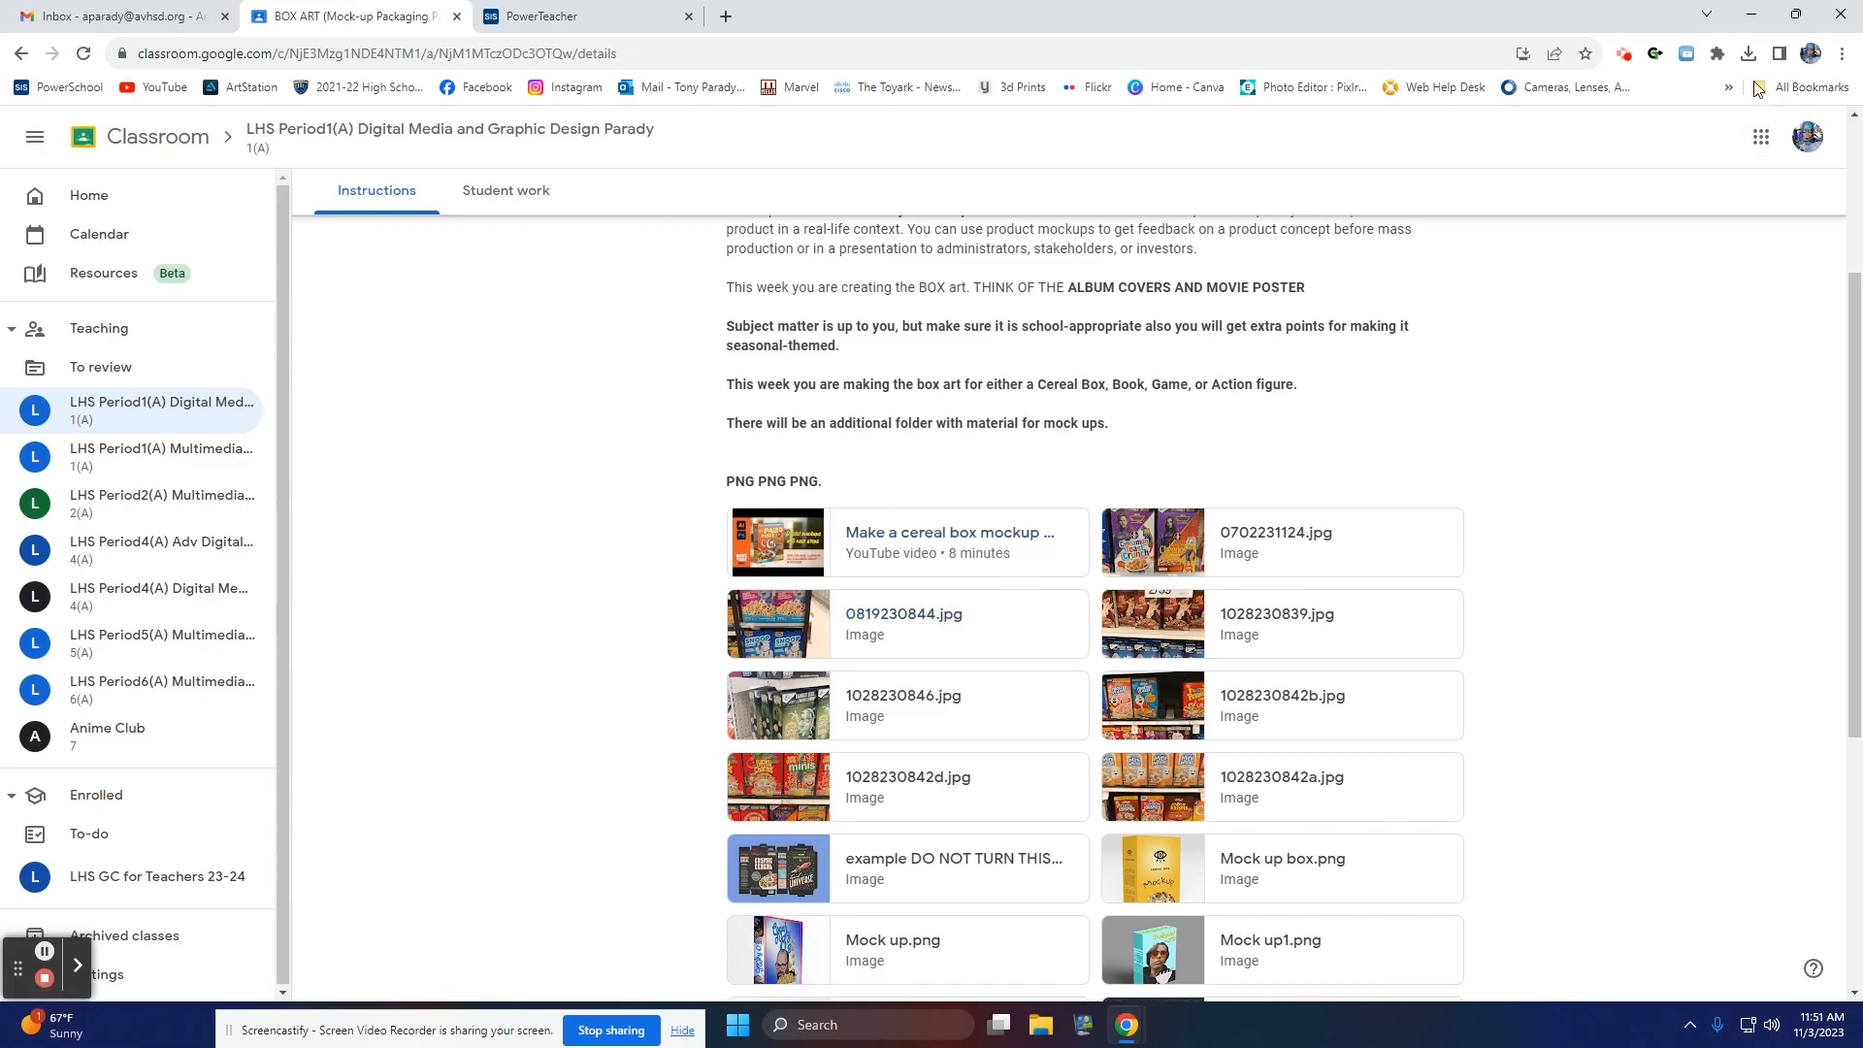
{"action": "left_click", "coordinate": [1750, 15]}
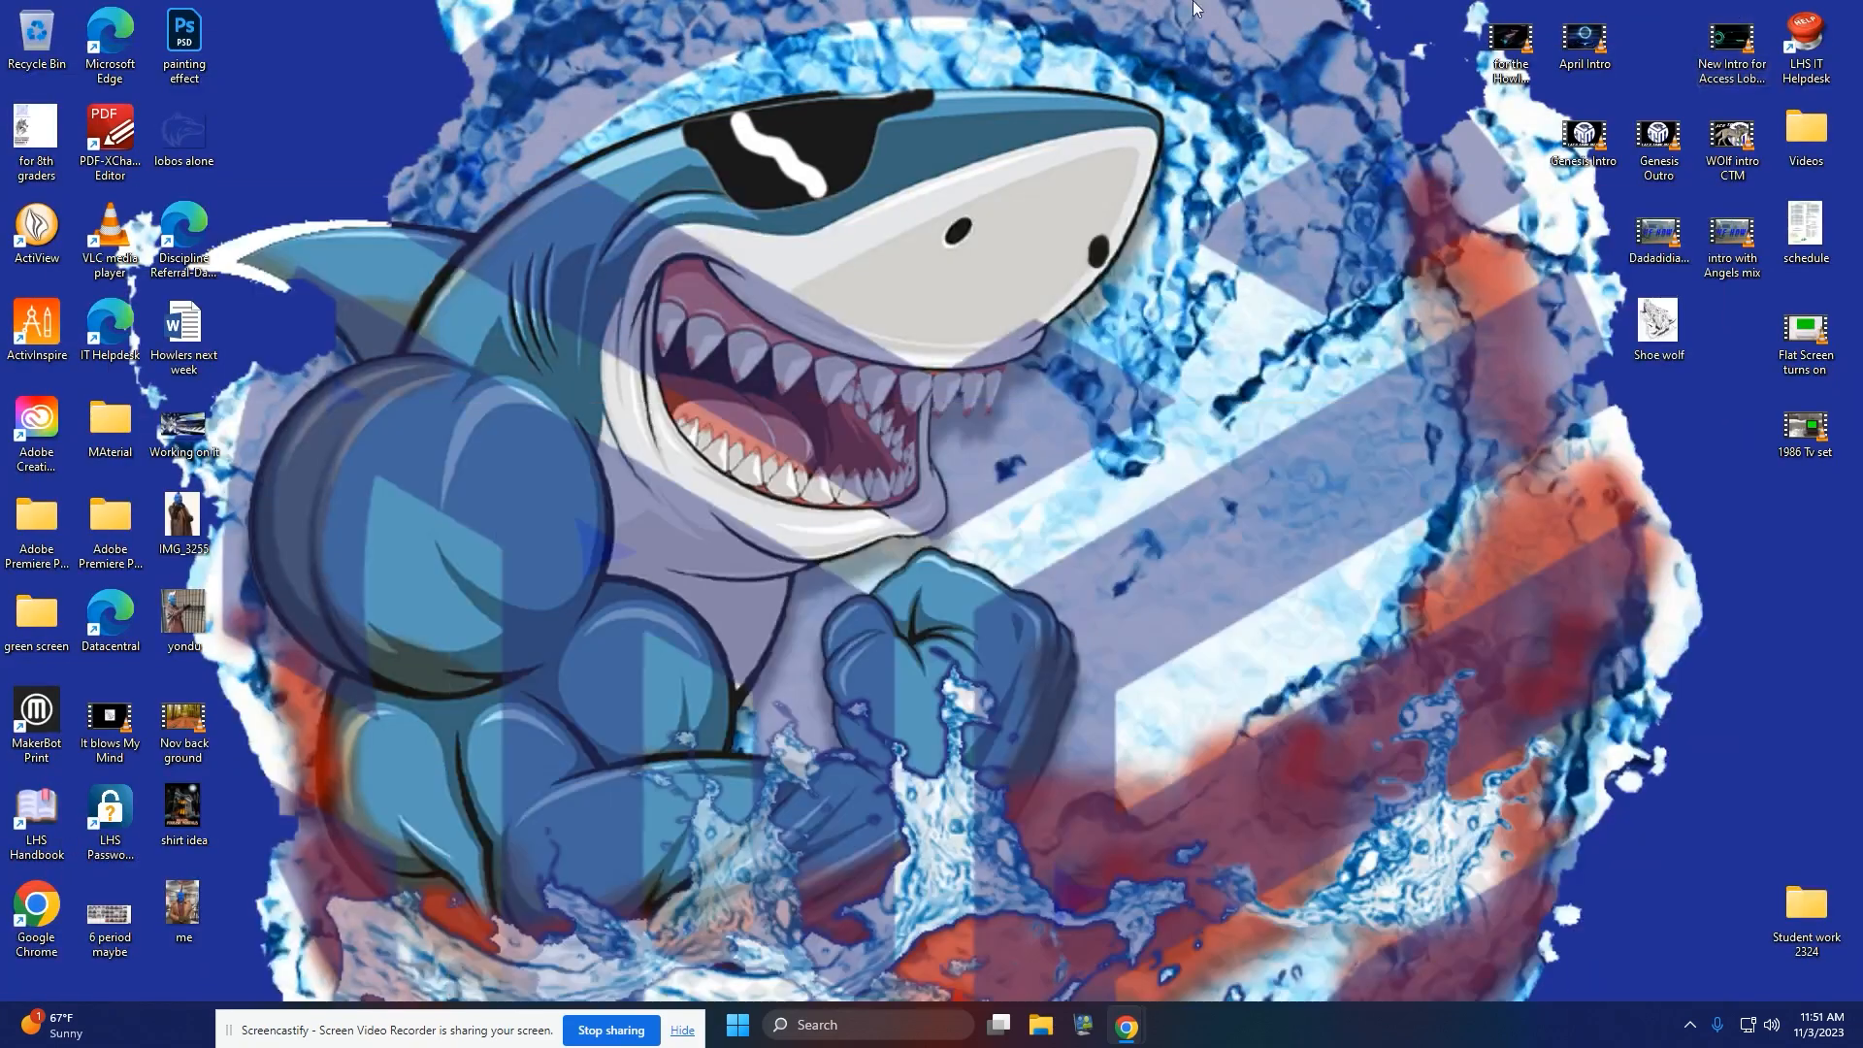
{"action": "left_click", "coordinate": [737, 1024]}
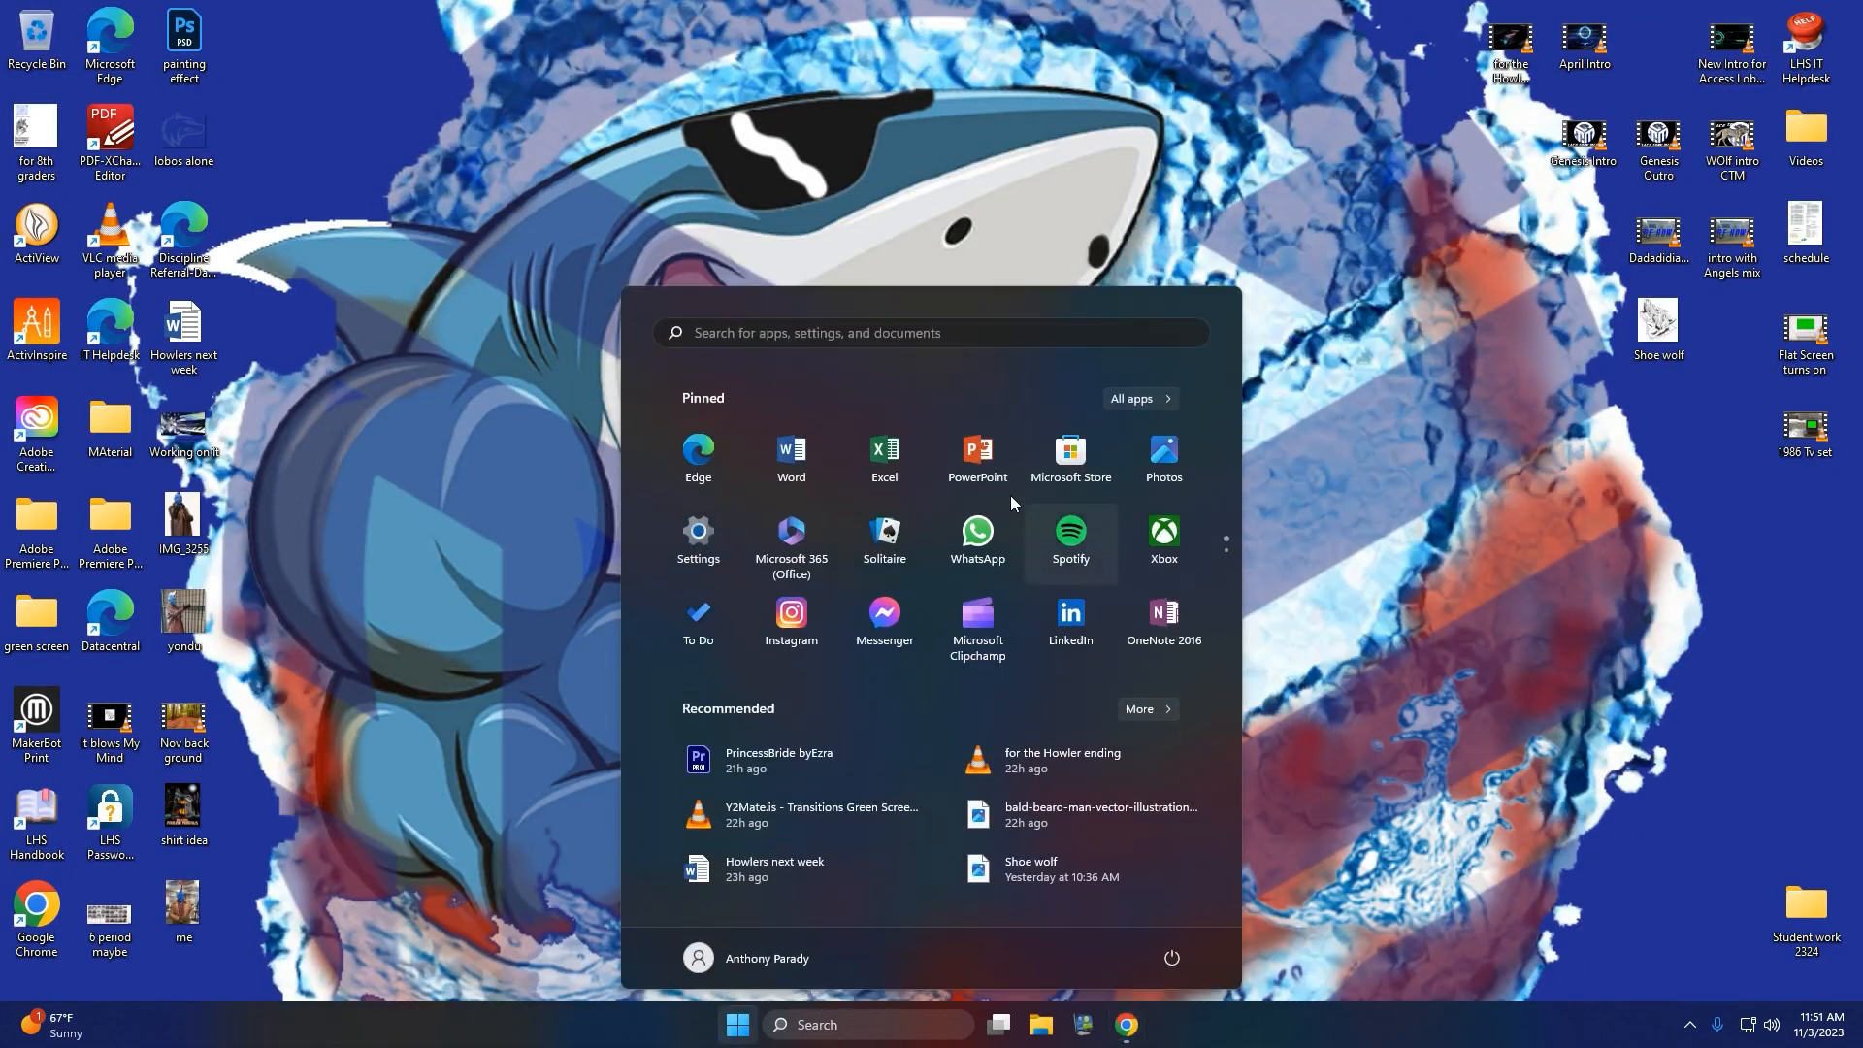
{"action": "left_click", "coordinate": [1138, 401]}
{"action": "scroll", "coordinate": [794, 808], "scroll_direction": "down", "scroll_amount": 2}
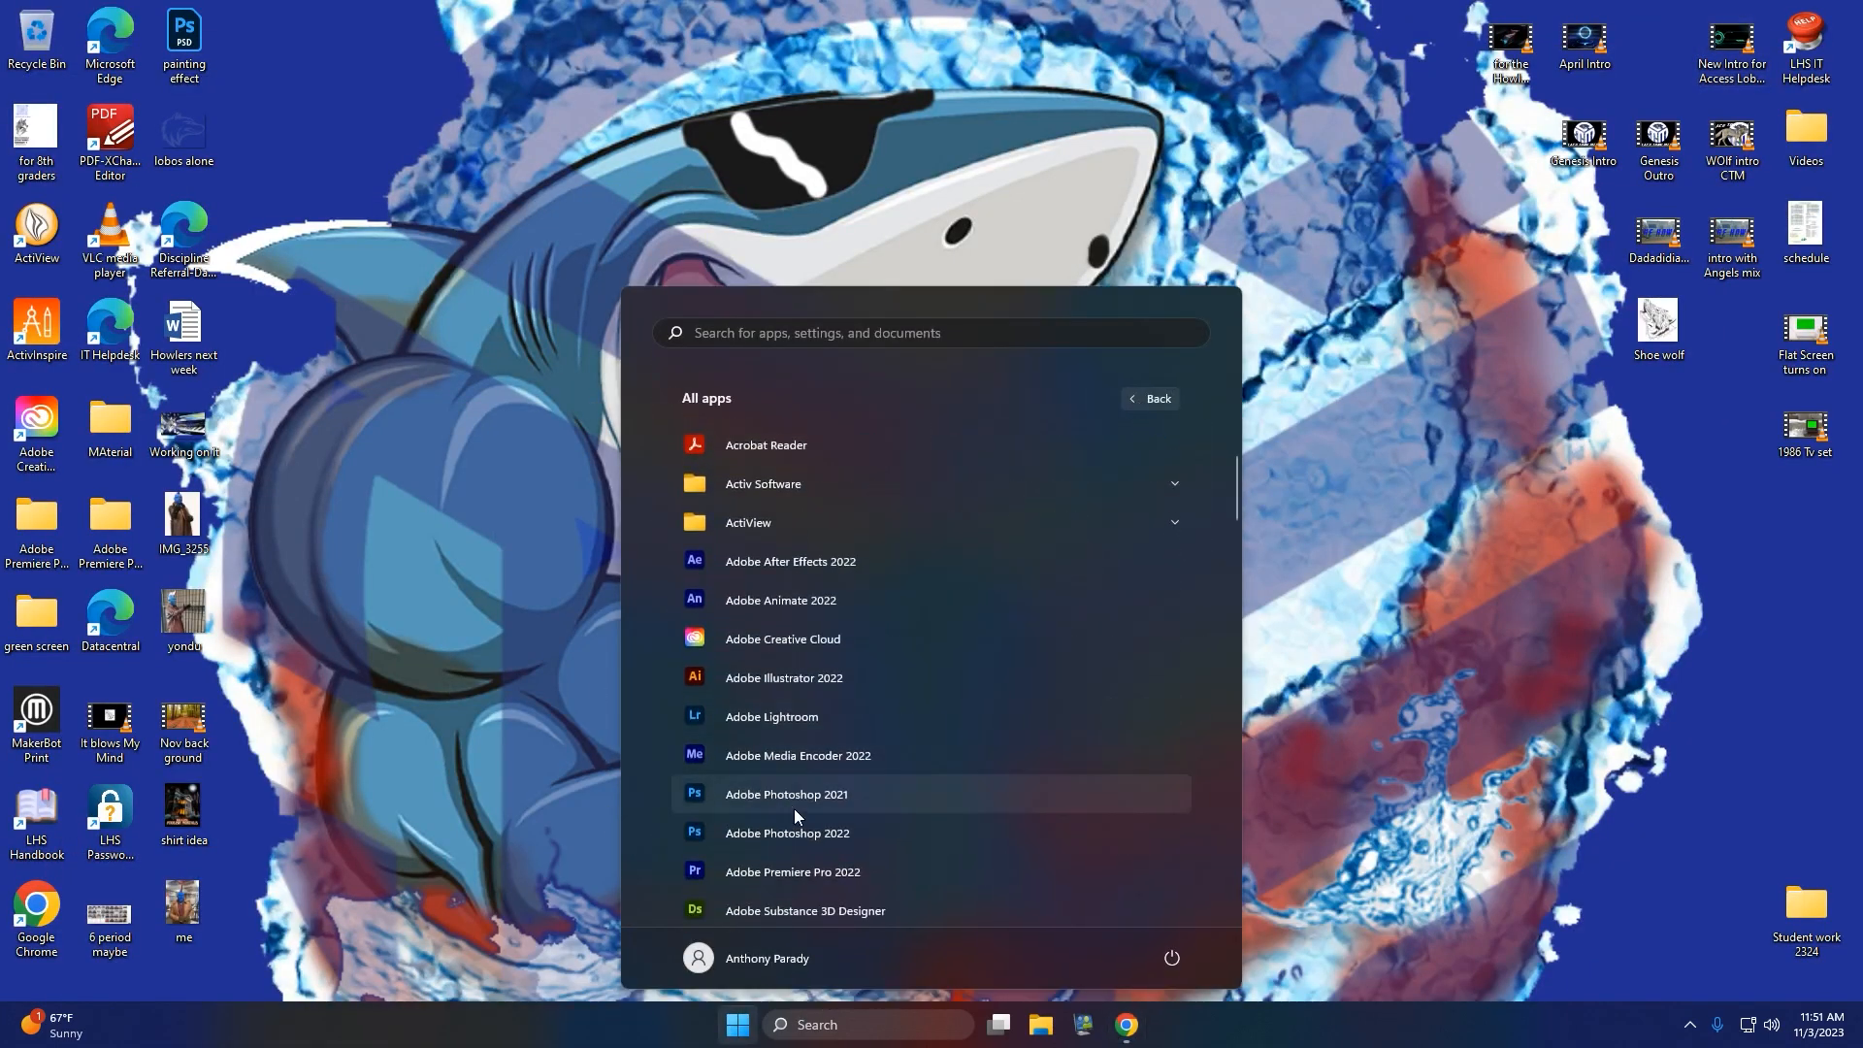
{"action": "left_click", "coordinate": [788, 835]}
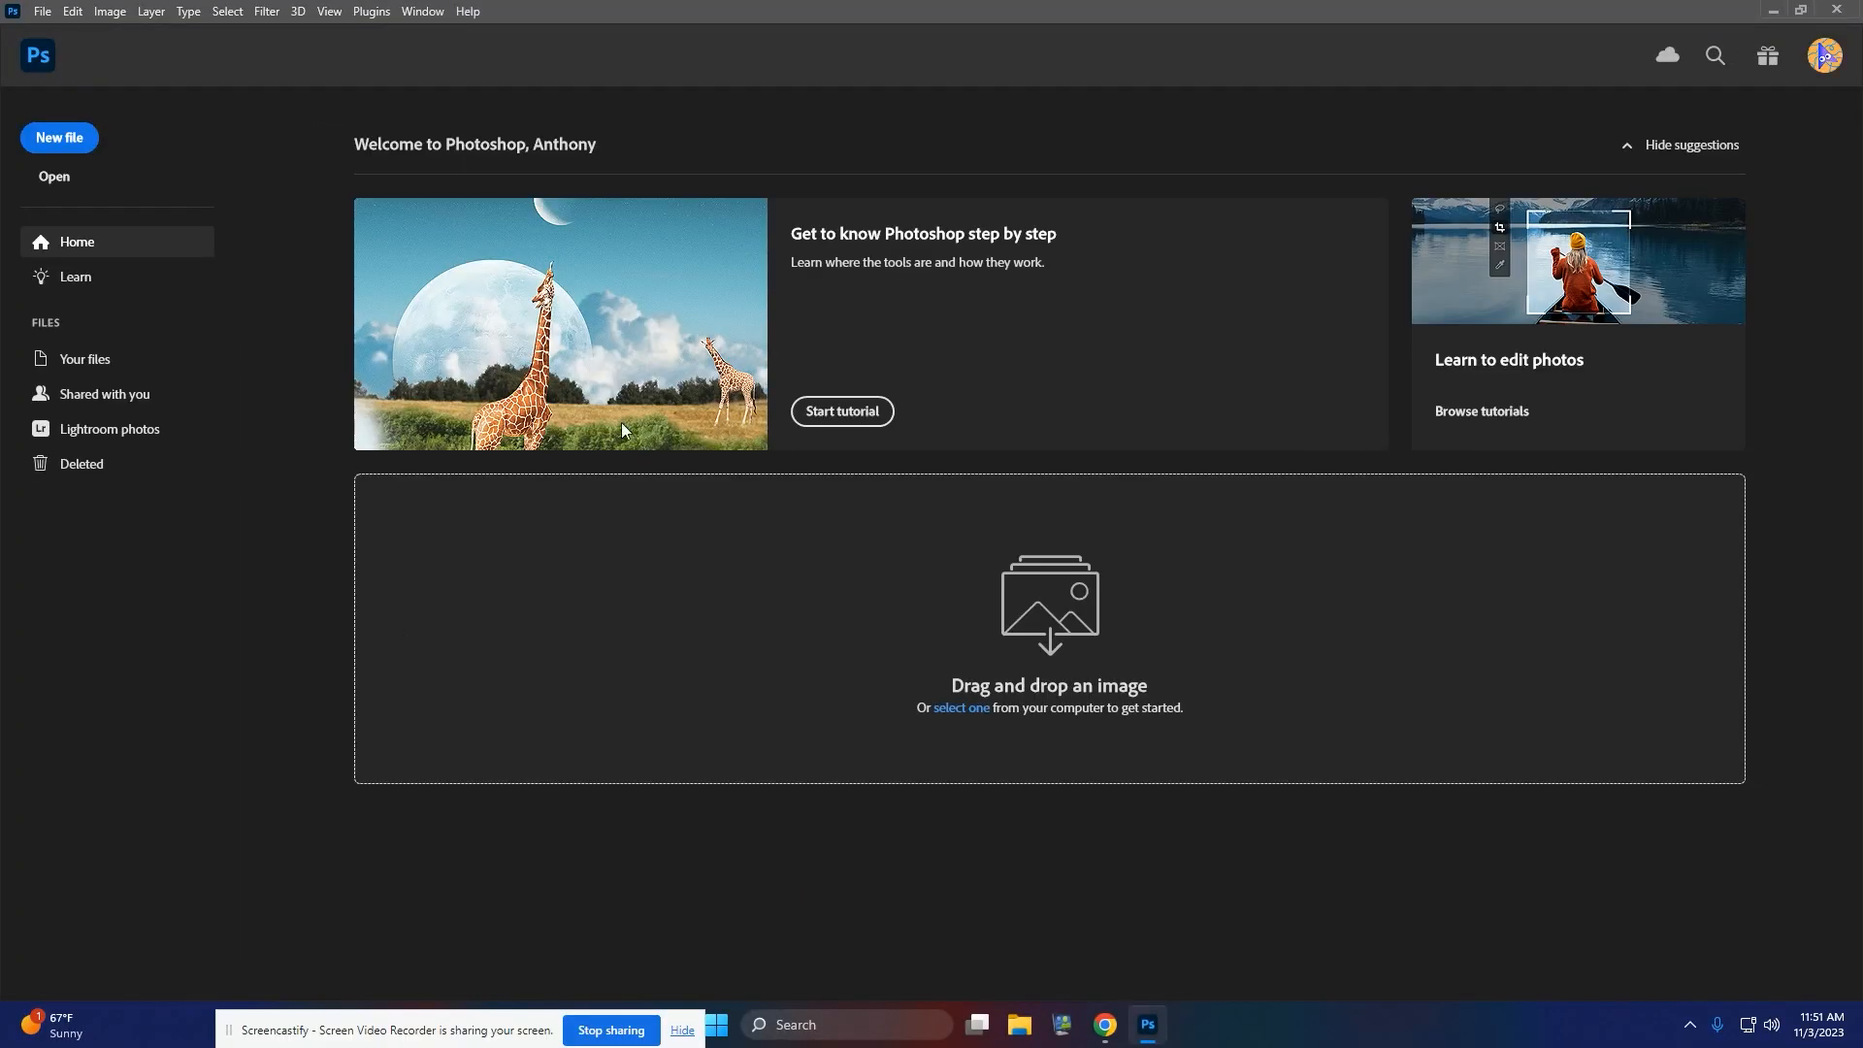
- Create a new 15 x 15 inch RGB document at 72 pixels/inch with a white background
{"action": "left_click", "coordinate": [50, 136]}
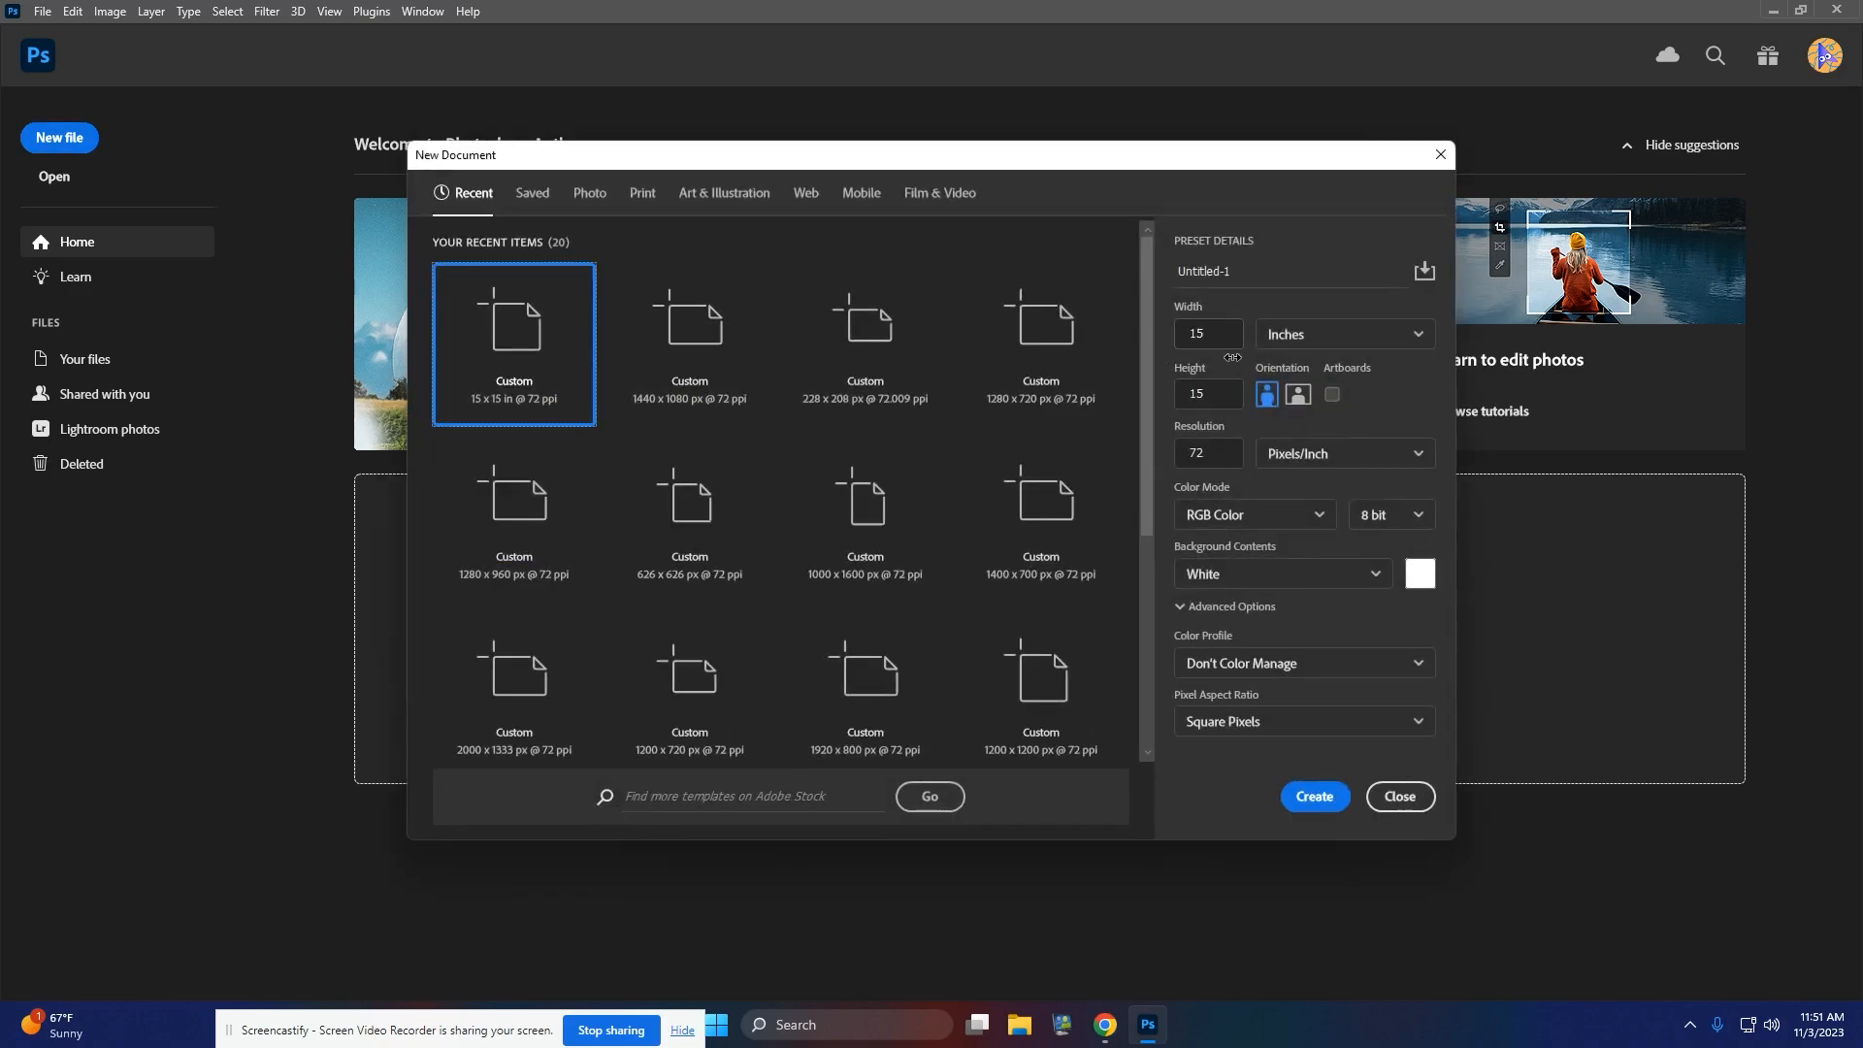
{"action": "left_click", "coordinate": [1331, 805]}
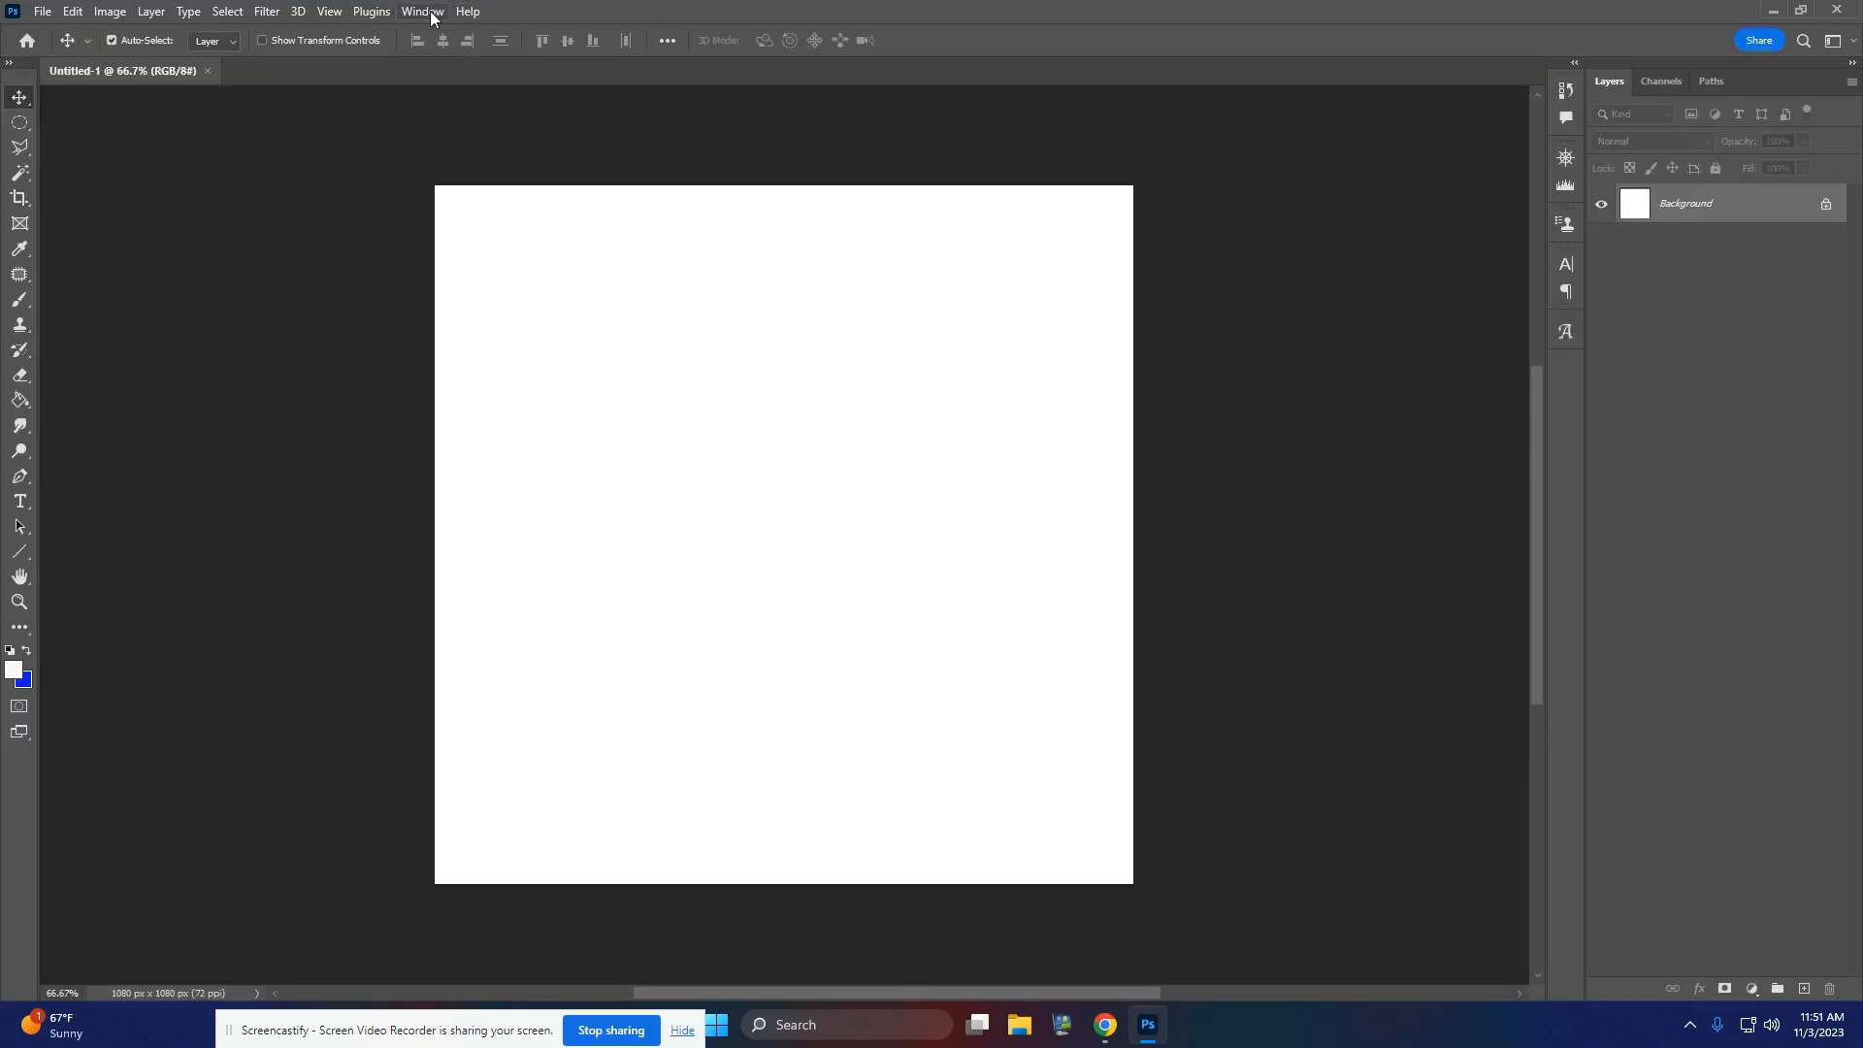
{"action": "left_click", "coordinate": [432, 13]}
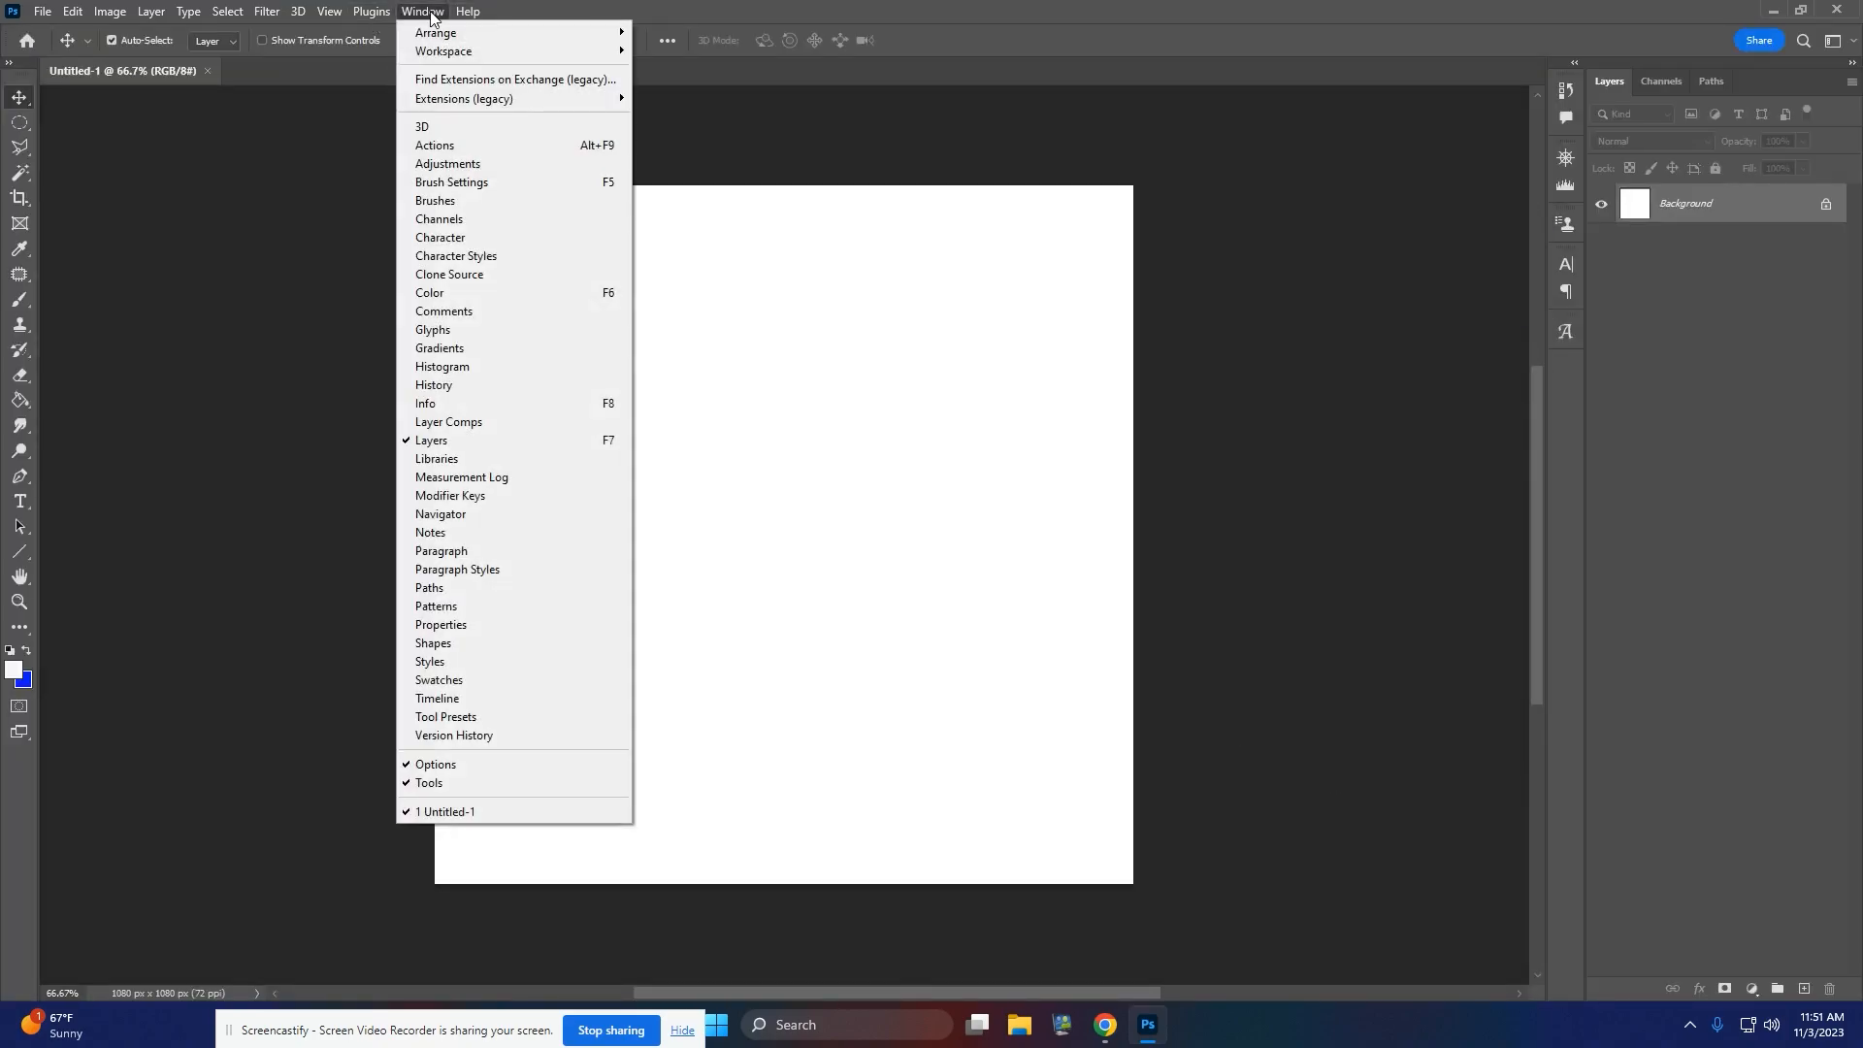
{"action": "left_click", "coordinate": [433, 14]}
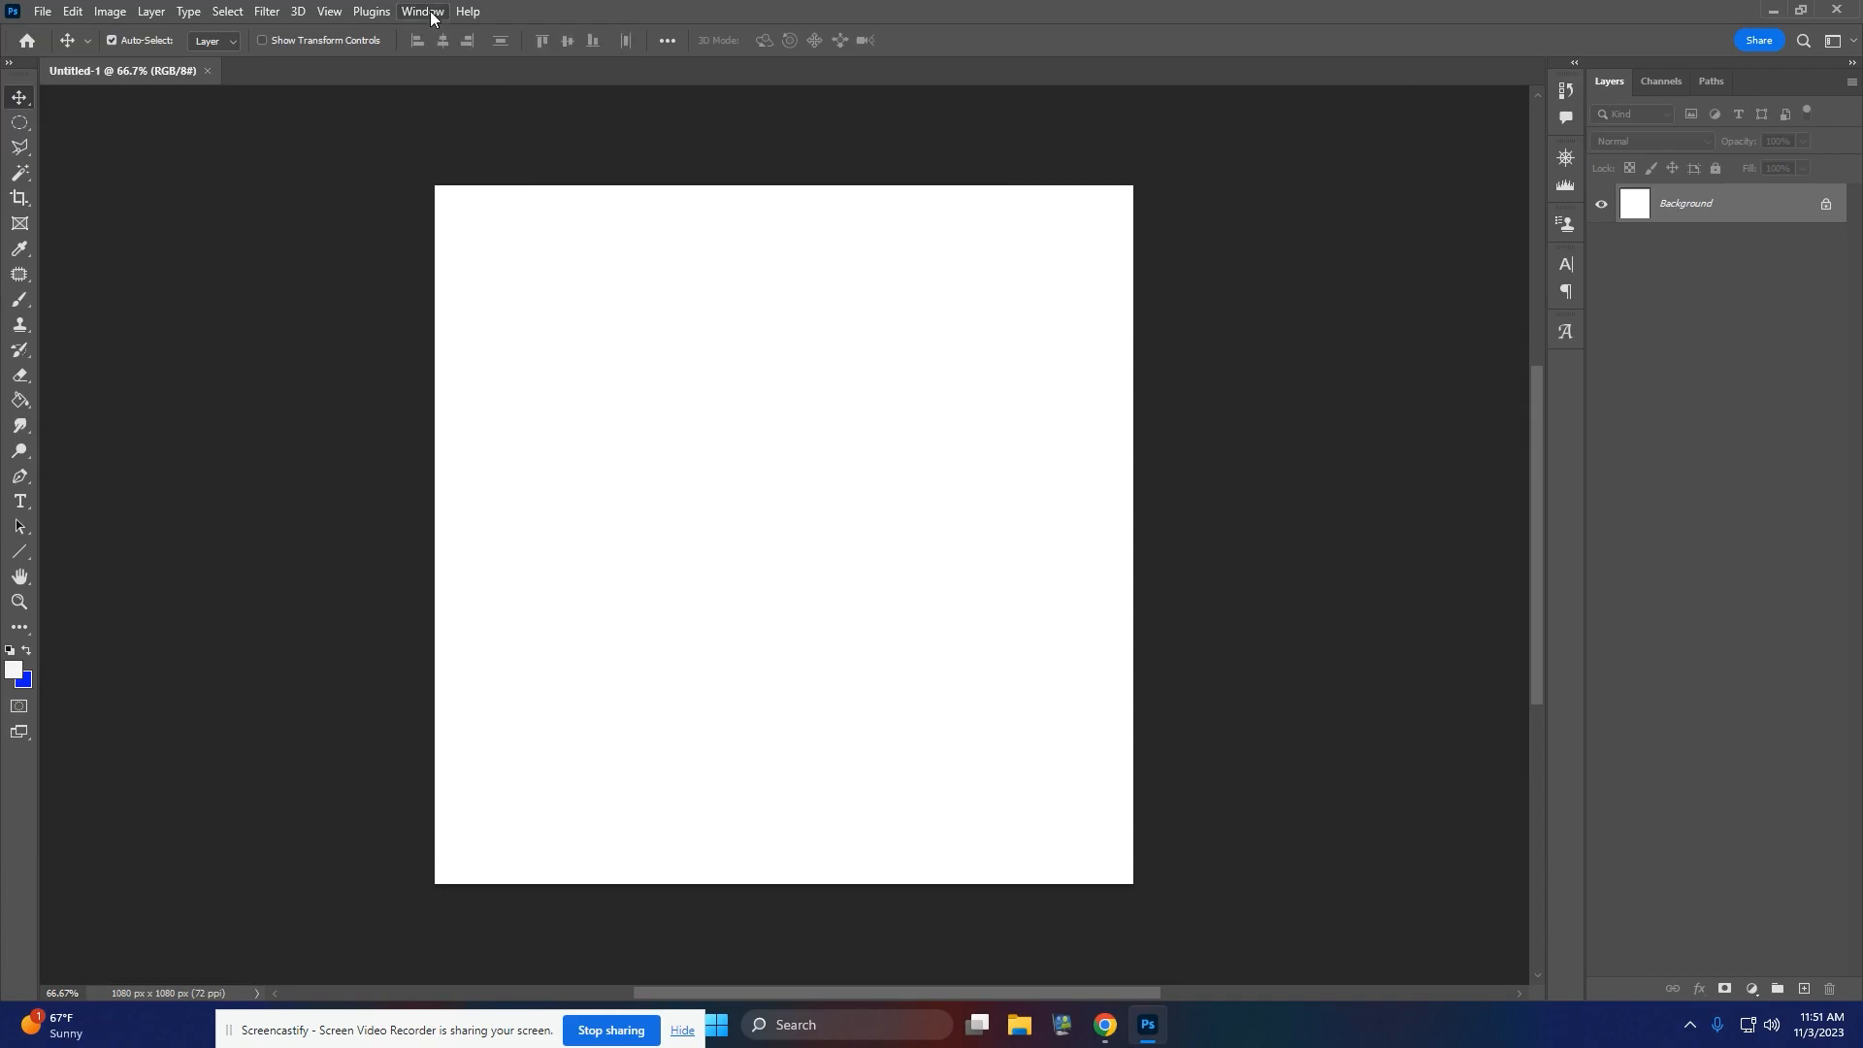
- Open the blank box image box2 from the Downloads folder
{"action": "left_click", "coordinate": [43, 12]}
{"action": "left_click", "coordinate": [58, 46]}
{"action": "left_click", "coordinate": [89, 200]}
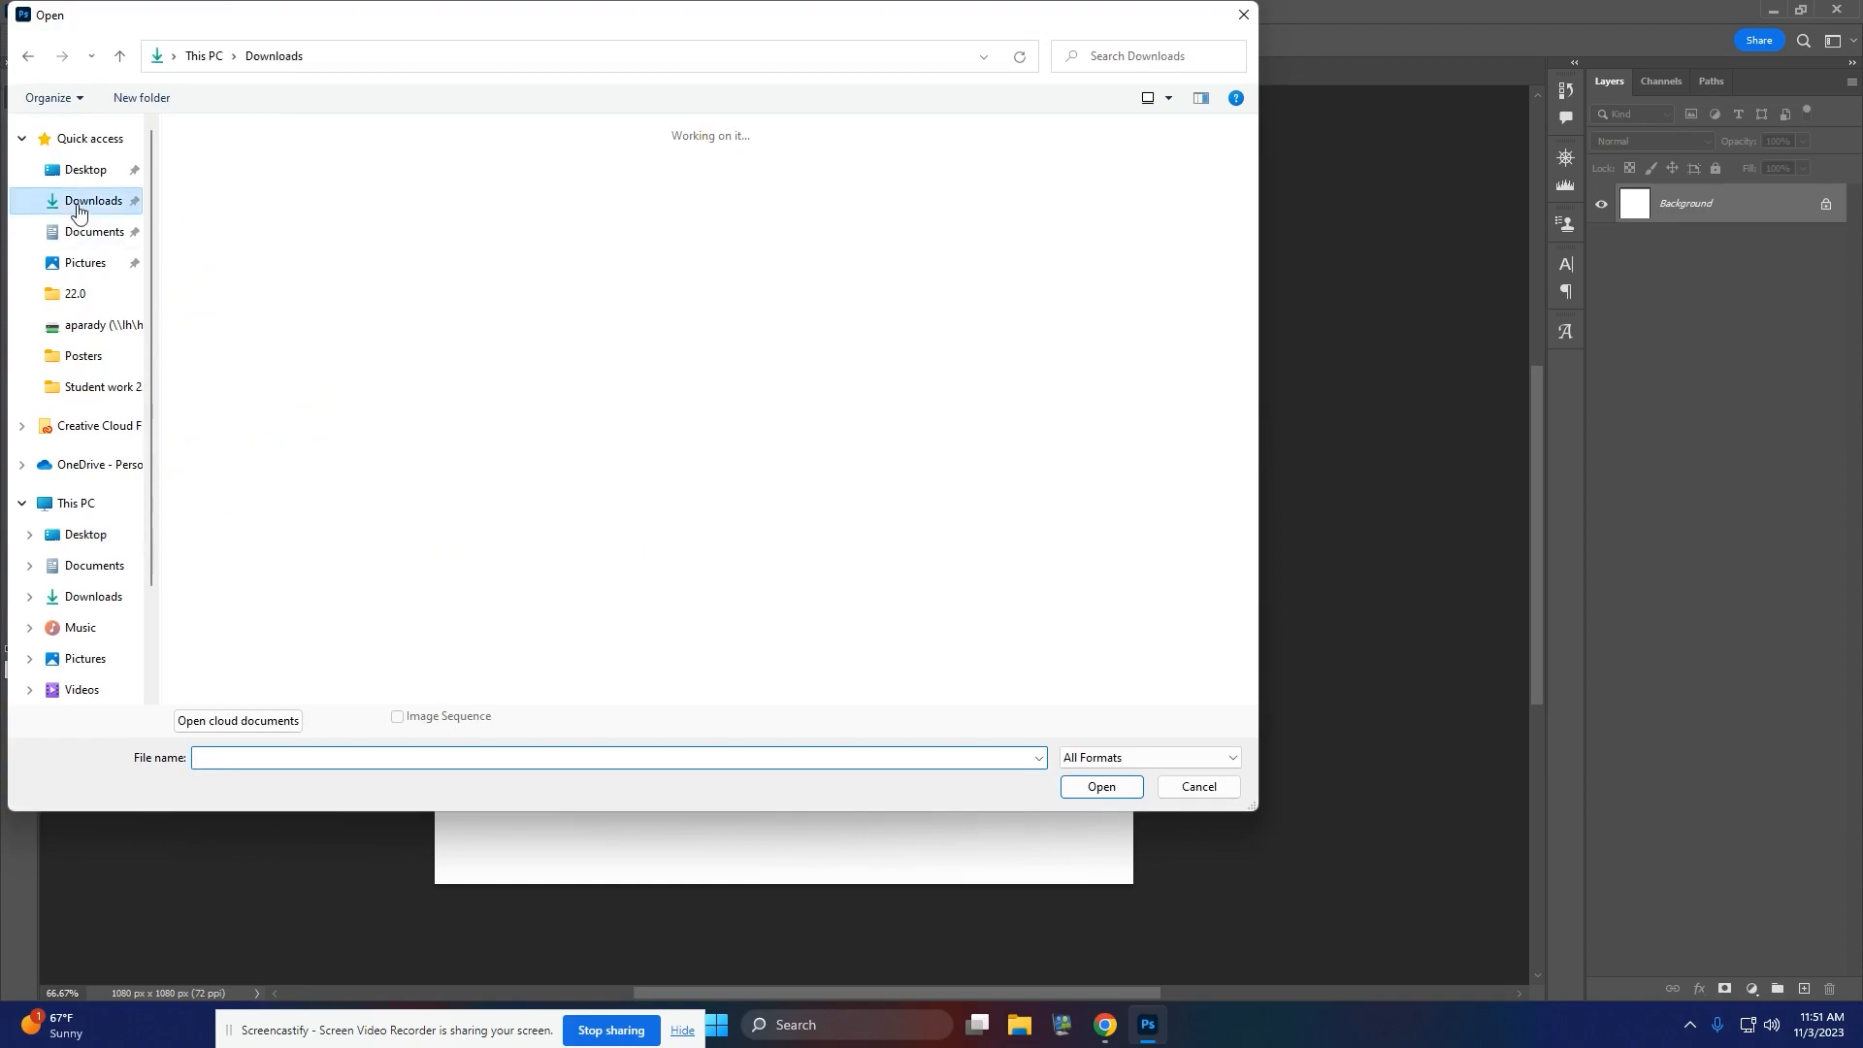
{"action": "scroll", "coordinate": [578, 337], "scroll_direction": "down", "scroll_amount": 5}
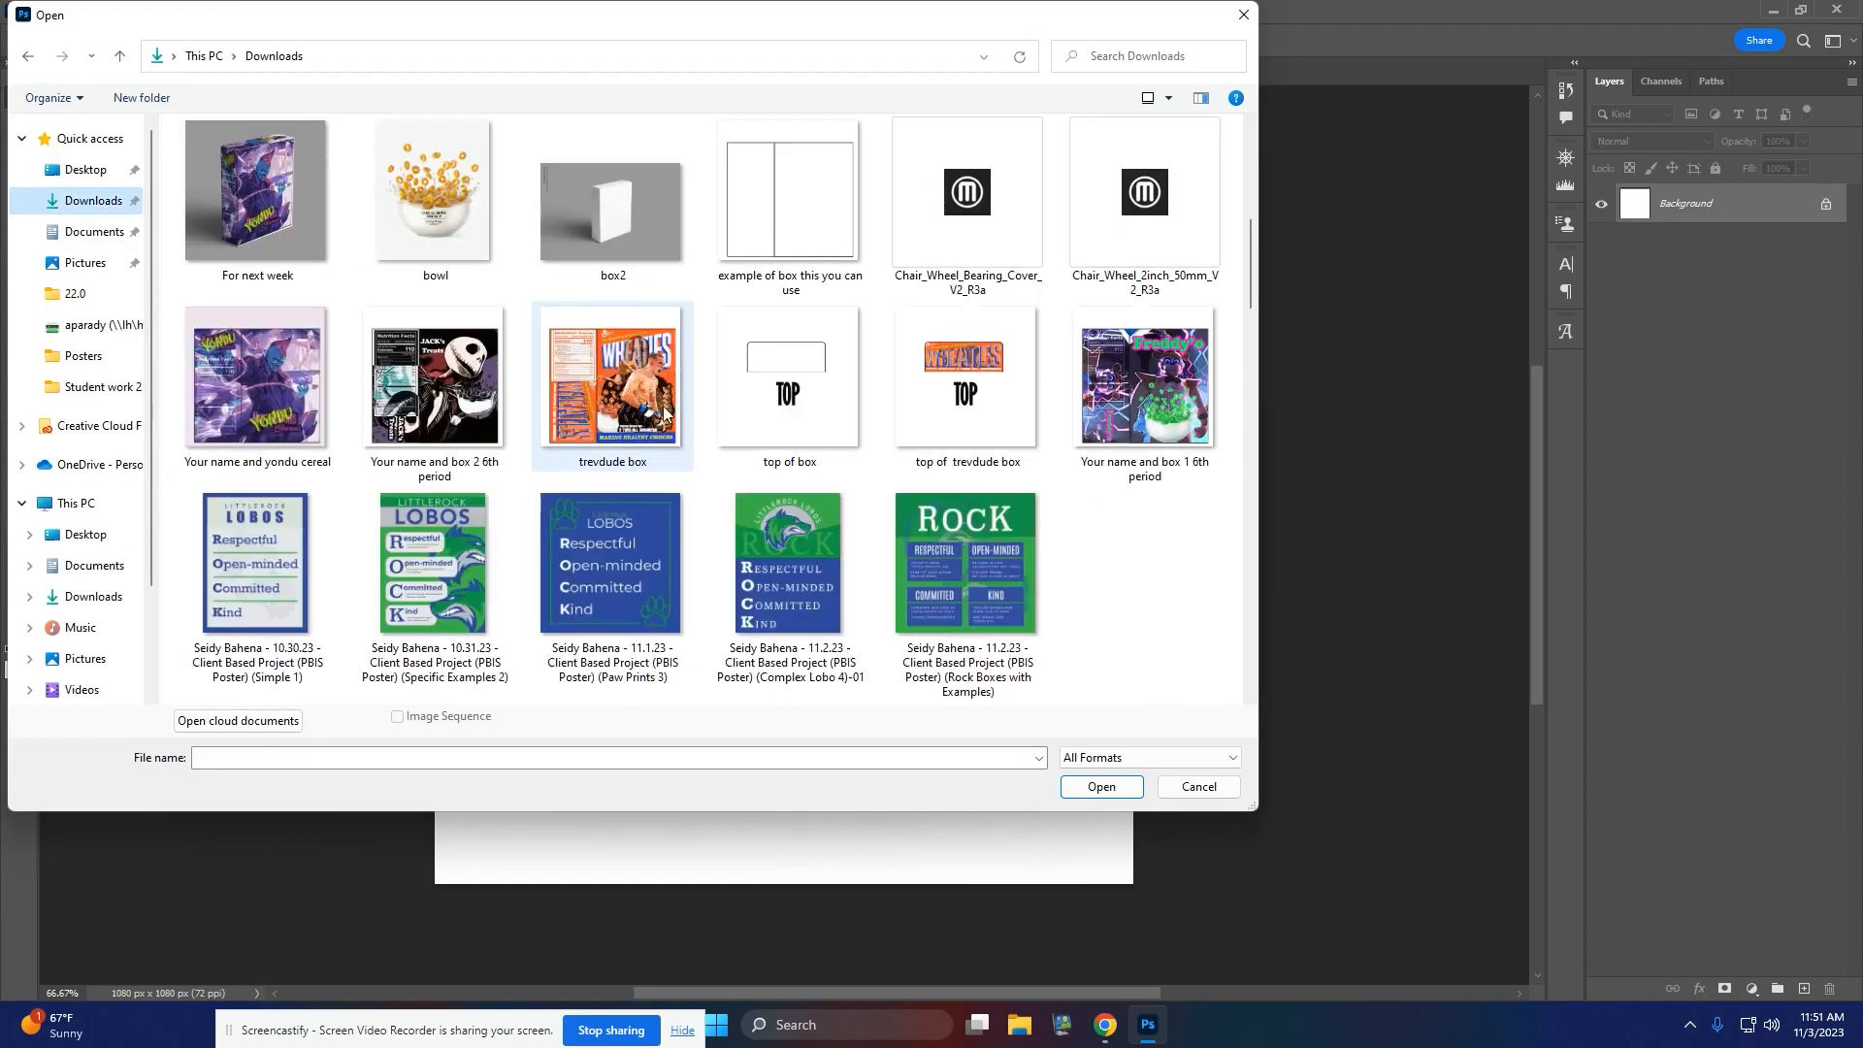
{"action": "left_click", "coordinate": [625, 238]}
{"action": "left_click", "coordinate": [1112, 784]}
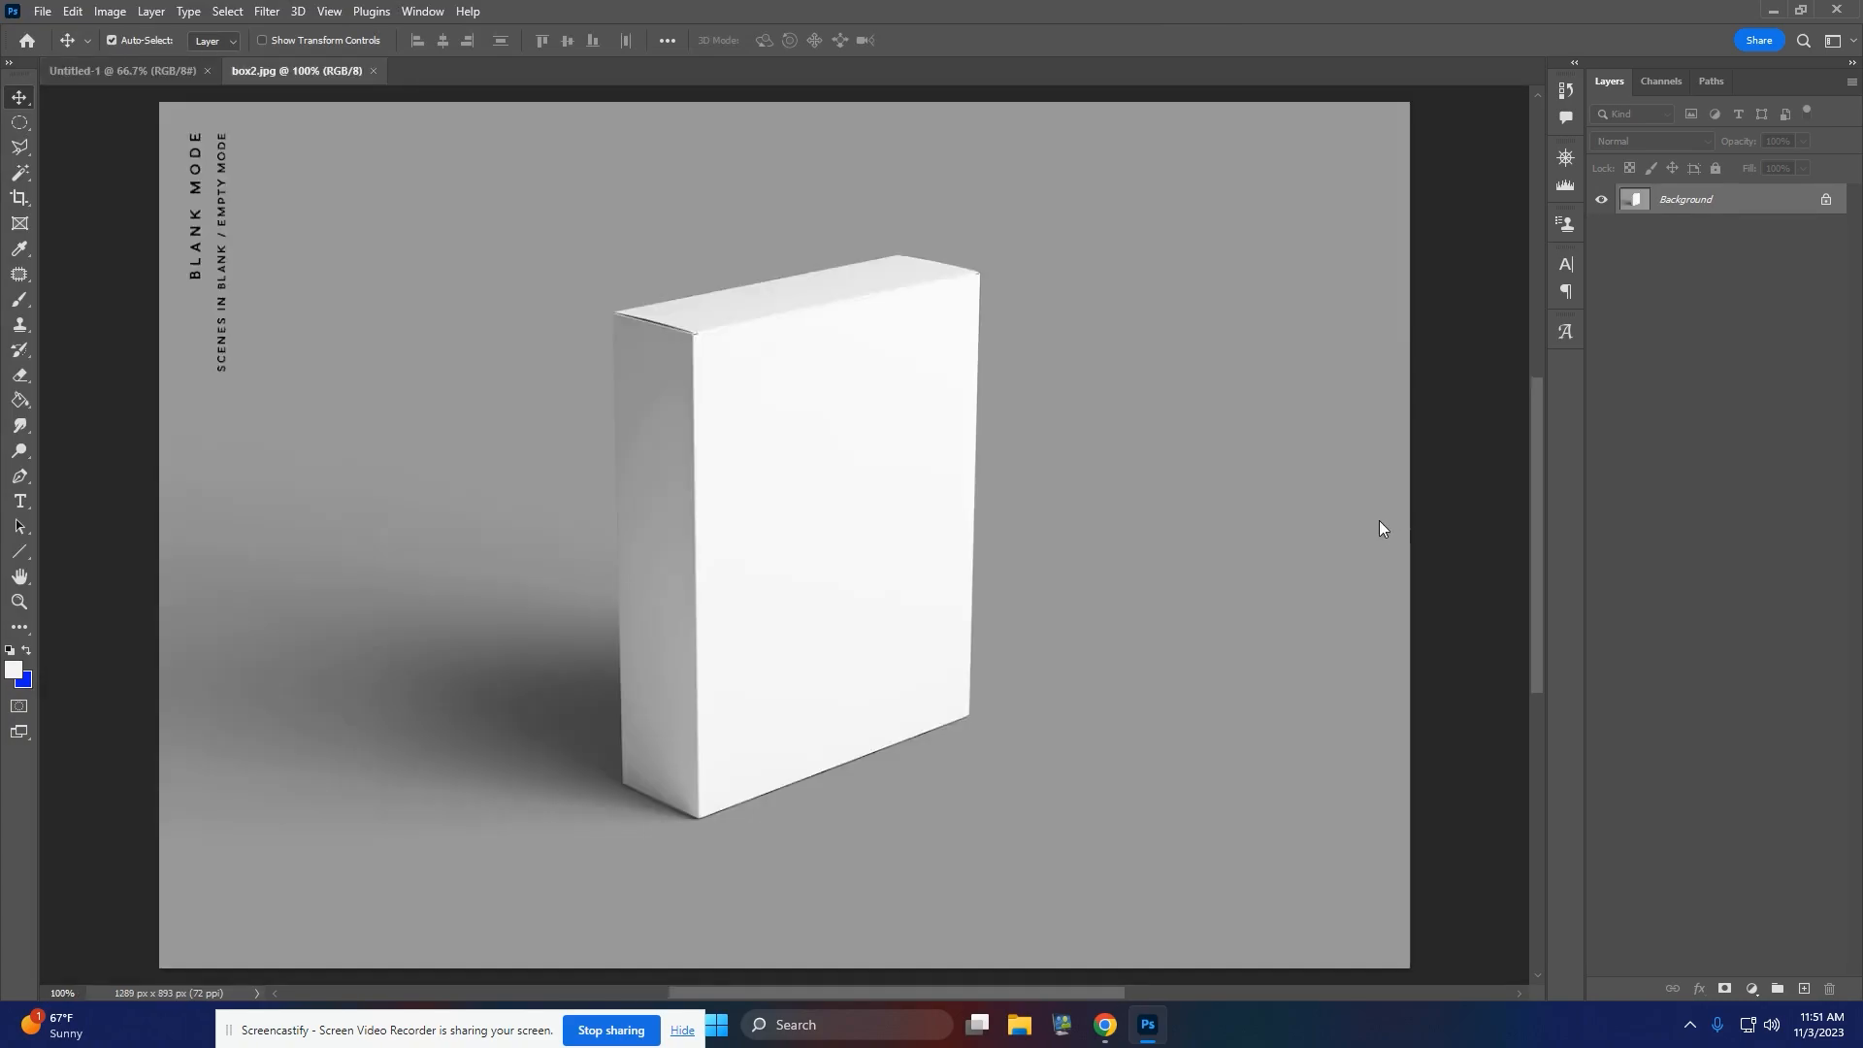
- Copy the entire box2 image and paste it into the Untitled-1 document
{"action": "key", "text": "ctrl+a"}
{"action": "key", "text": "ctrl+c"}
{"action": "left_click", "coordinate": [165, 70]}
{"action": "key", "text": "ctrl+v"}
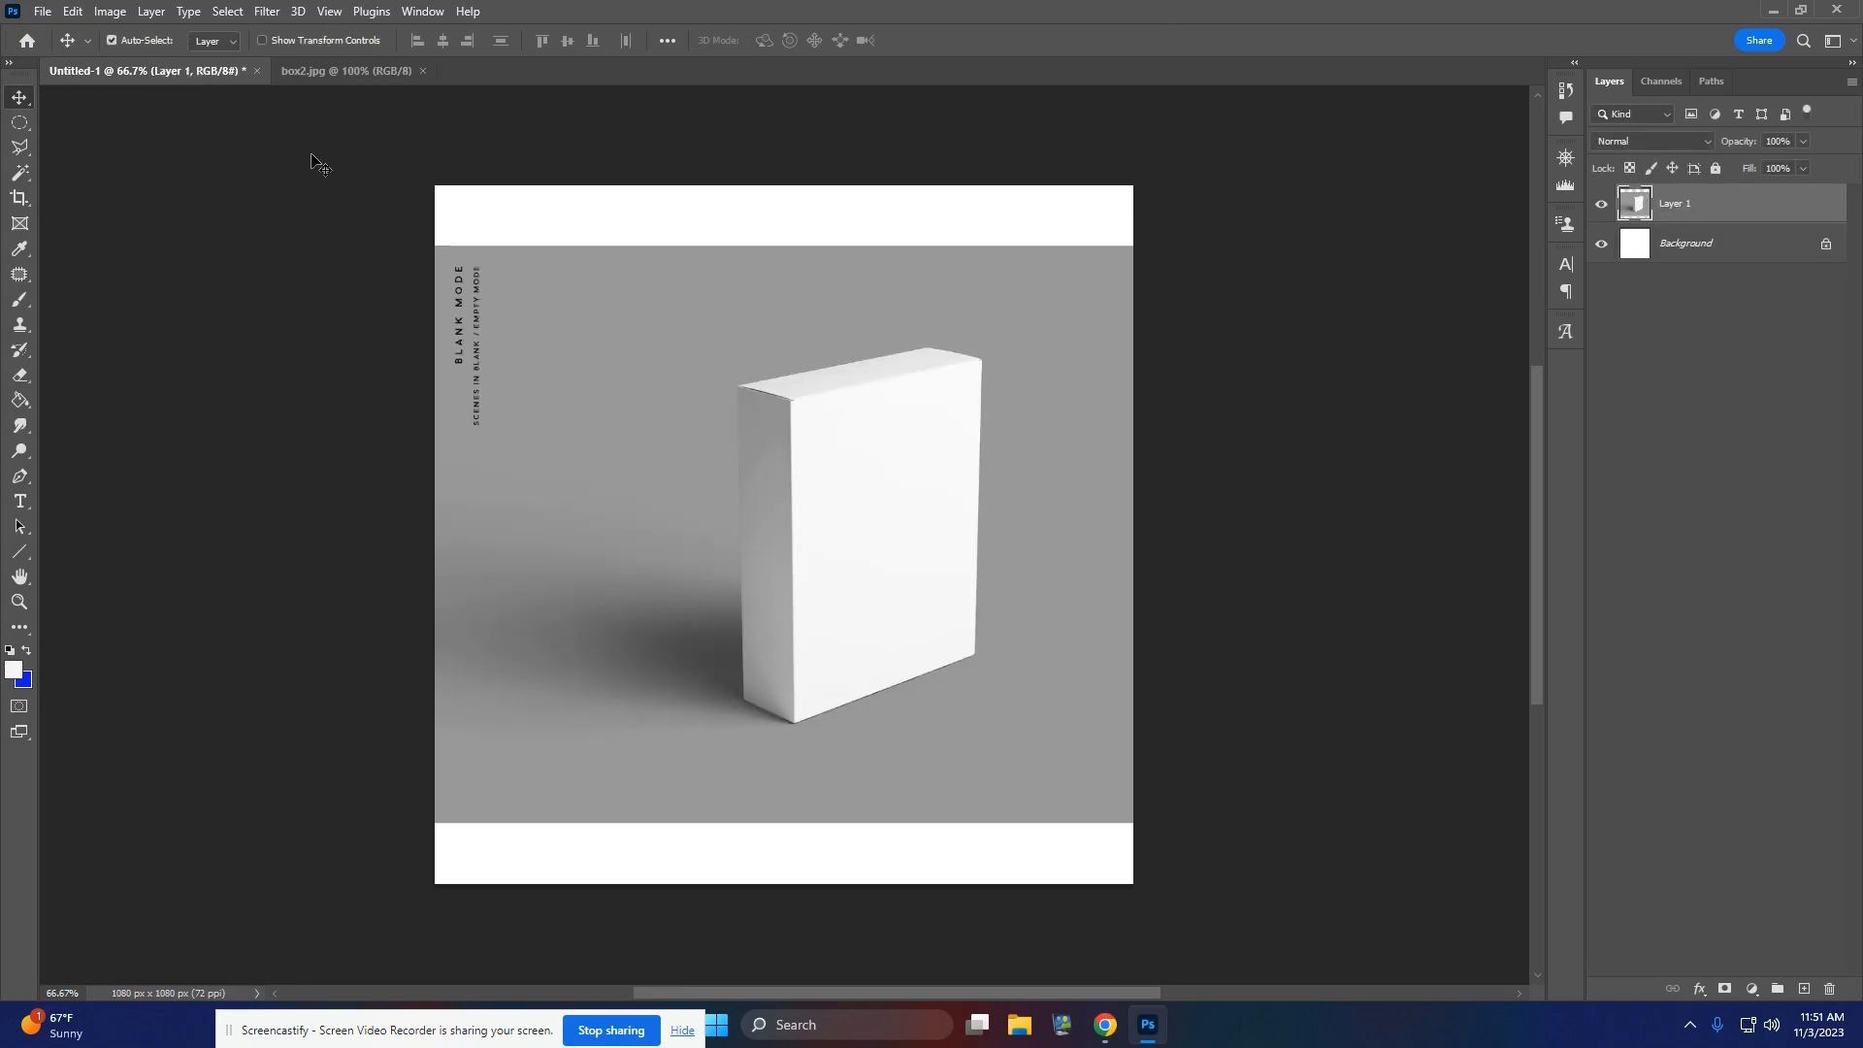
- Scale the pasted blank box image to about 171% and position it so the box fills most of the canvas
{"action": "key", "text": "ctrl+t"}
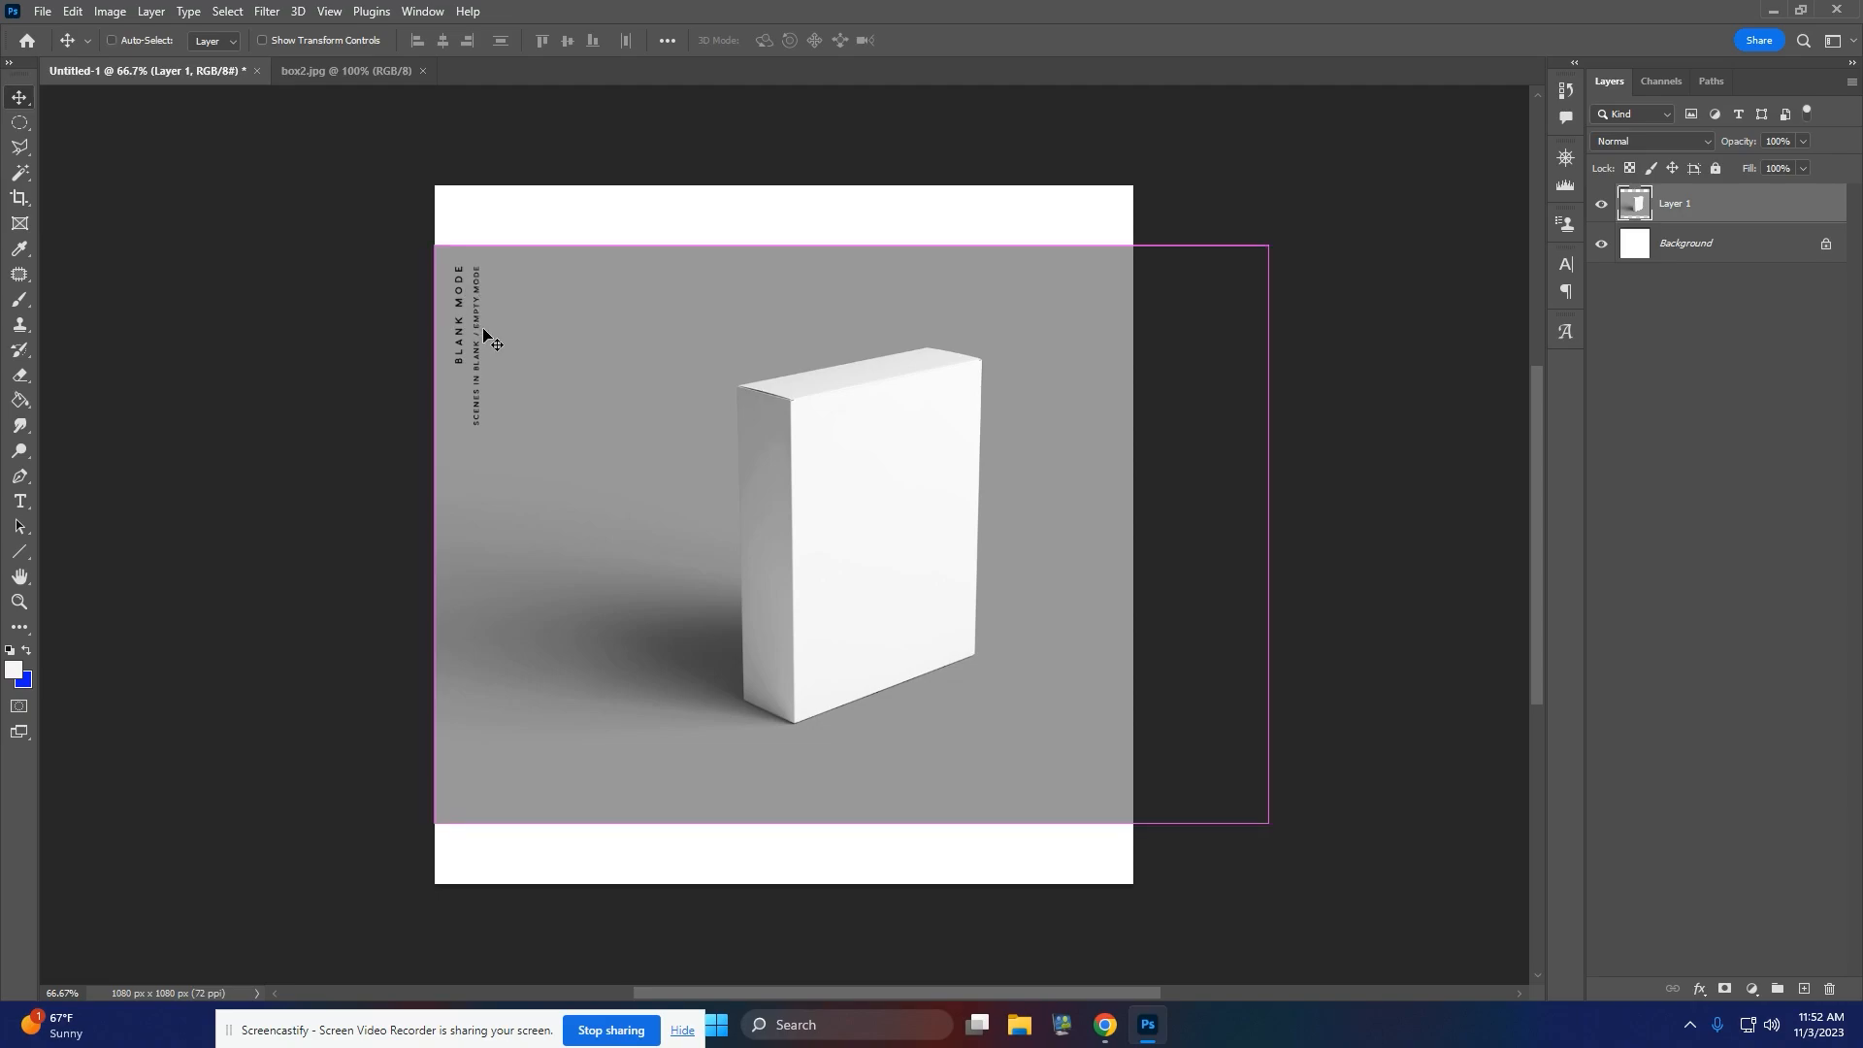
{"action": "left_click_drag", "start_coordinate": [851, 242], "coordinate": [851, 128]}
{"action": "left_click_drag", "start_coordinate": [862, 823], "coordinate": [852, 981]}
{"action": "left_click_drag", "start_coordinate": [831, 692], "coordinate": [752, 628]}
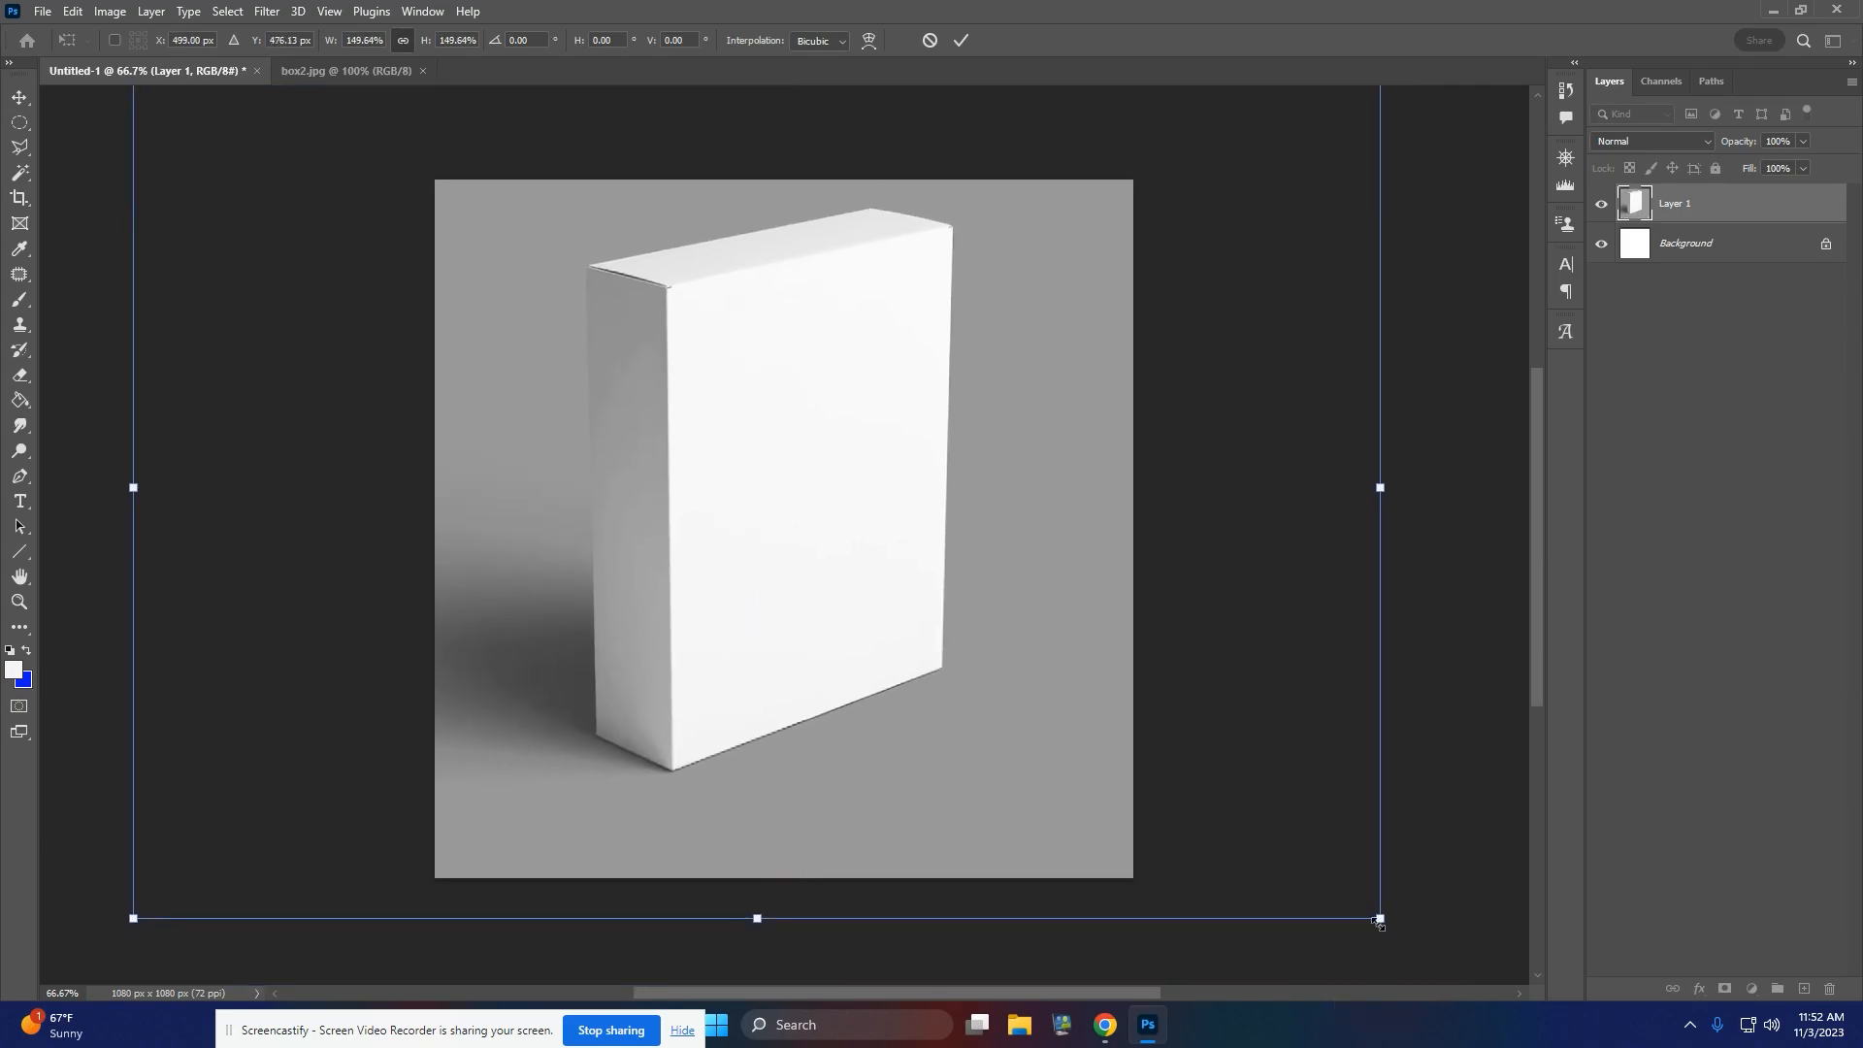
{"action": "left_click_drag", "start_coordinate": [1379, 916], "coordinate": [1197, 773]}
{"action": "scroll", "coordinate": [1026, 766], "scroll_direction": "up", "scroll_amount": 3}
{"action": "left_click_drag", "start_coordinate": [1027, 765], "coordinate": [937, 667]}
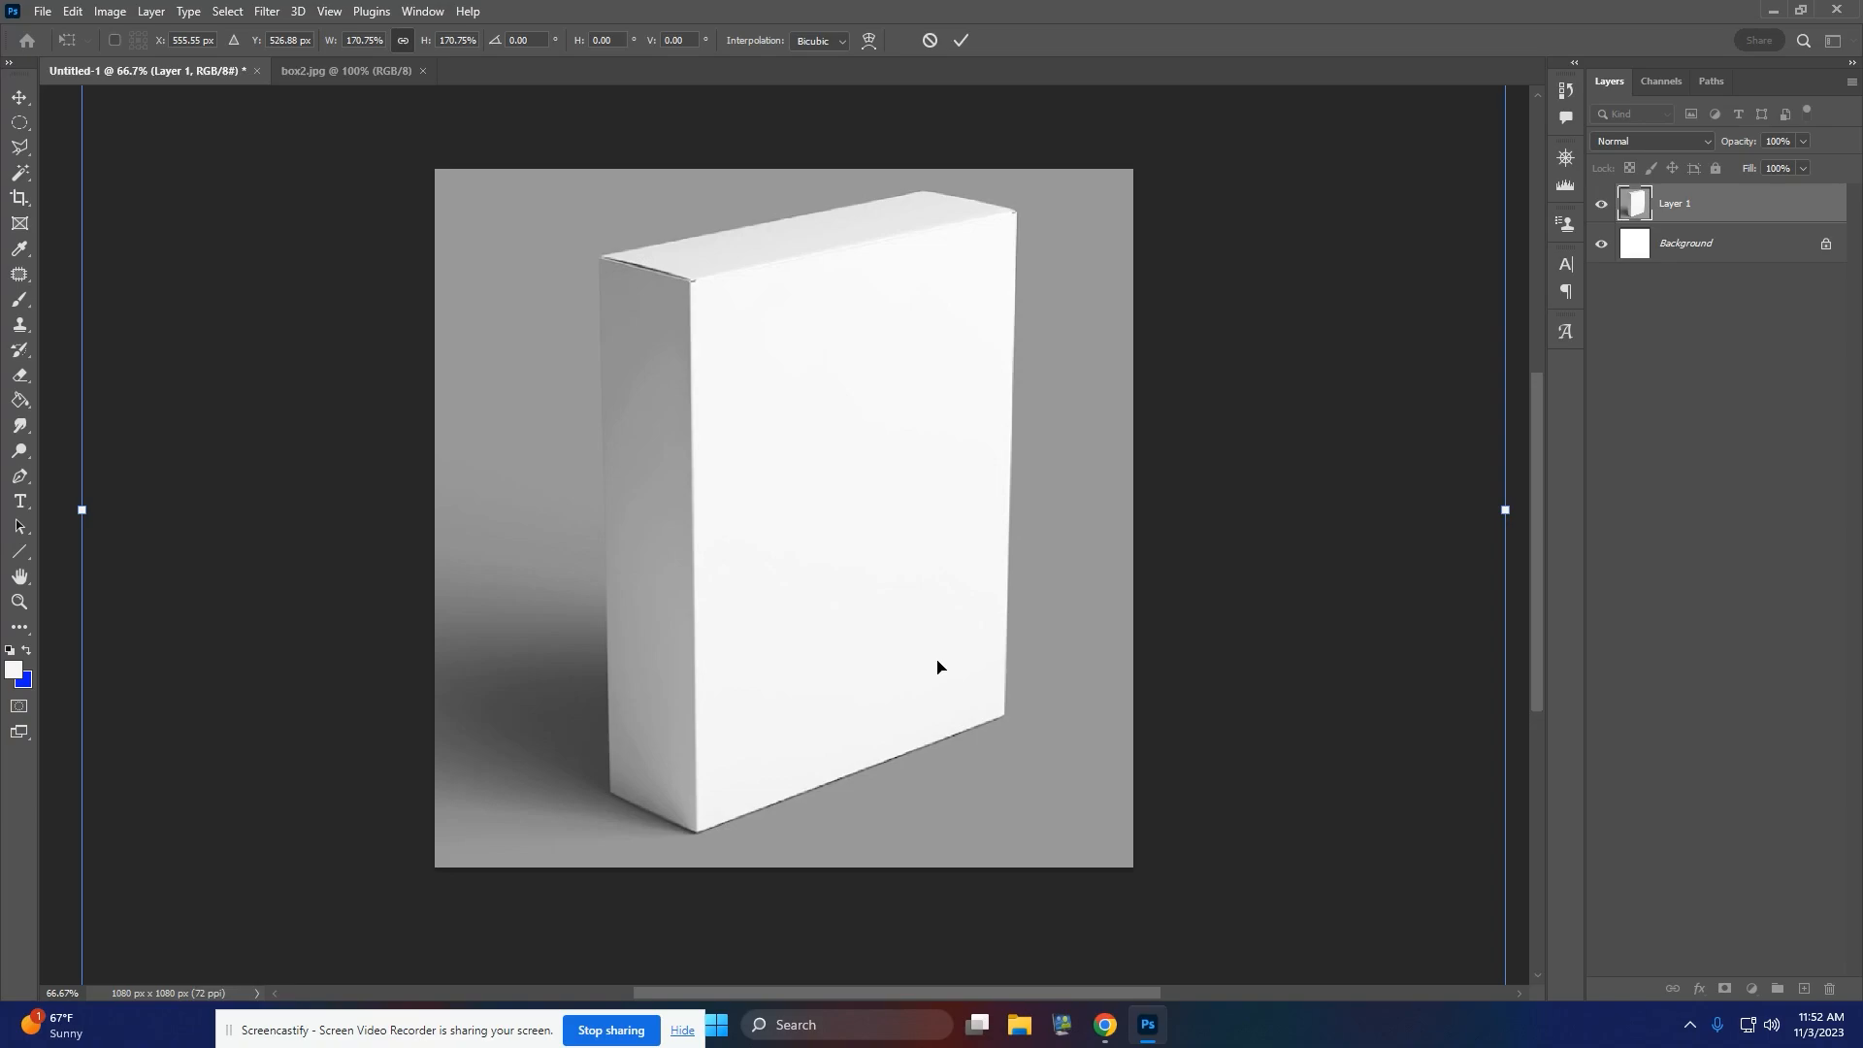
{"action": "key", "text": "Return"}
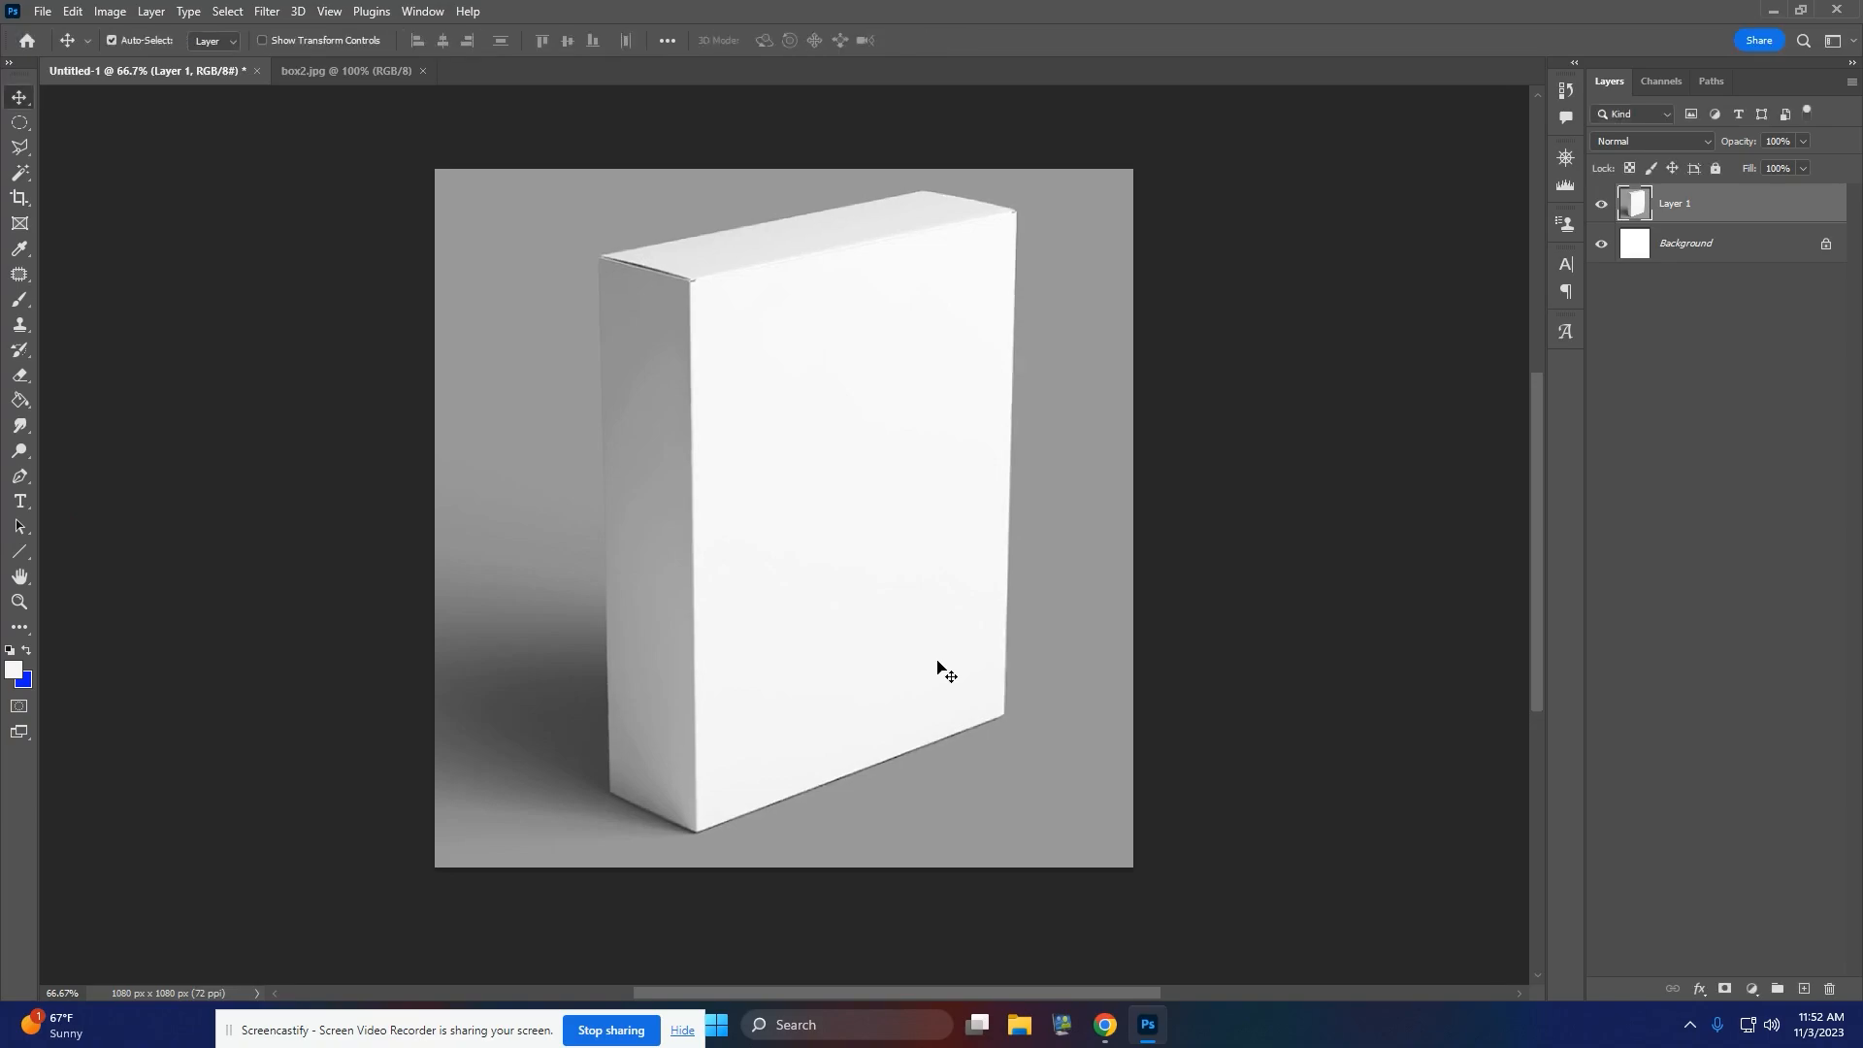
- Close box2.jpg and open the flat cereal artwork "trevdude box (1)" from the Downloads folder
{"action": "left_click", "coordinate": [372, 72]}
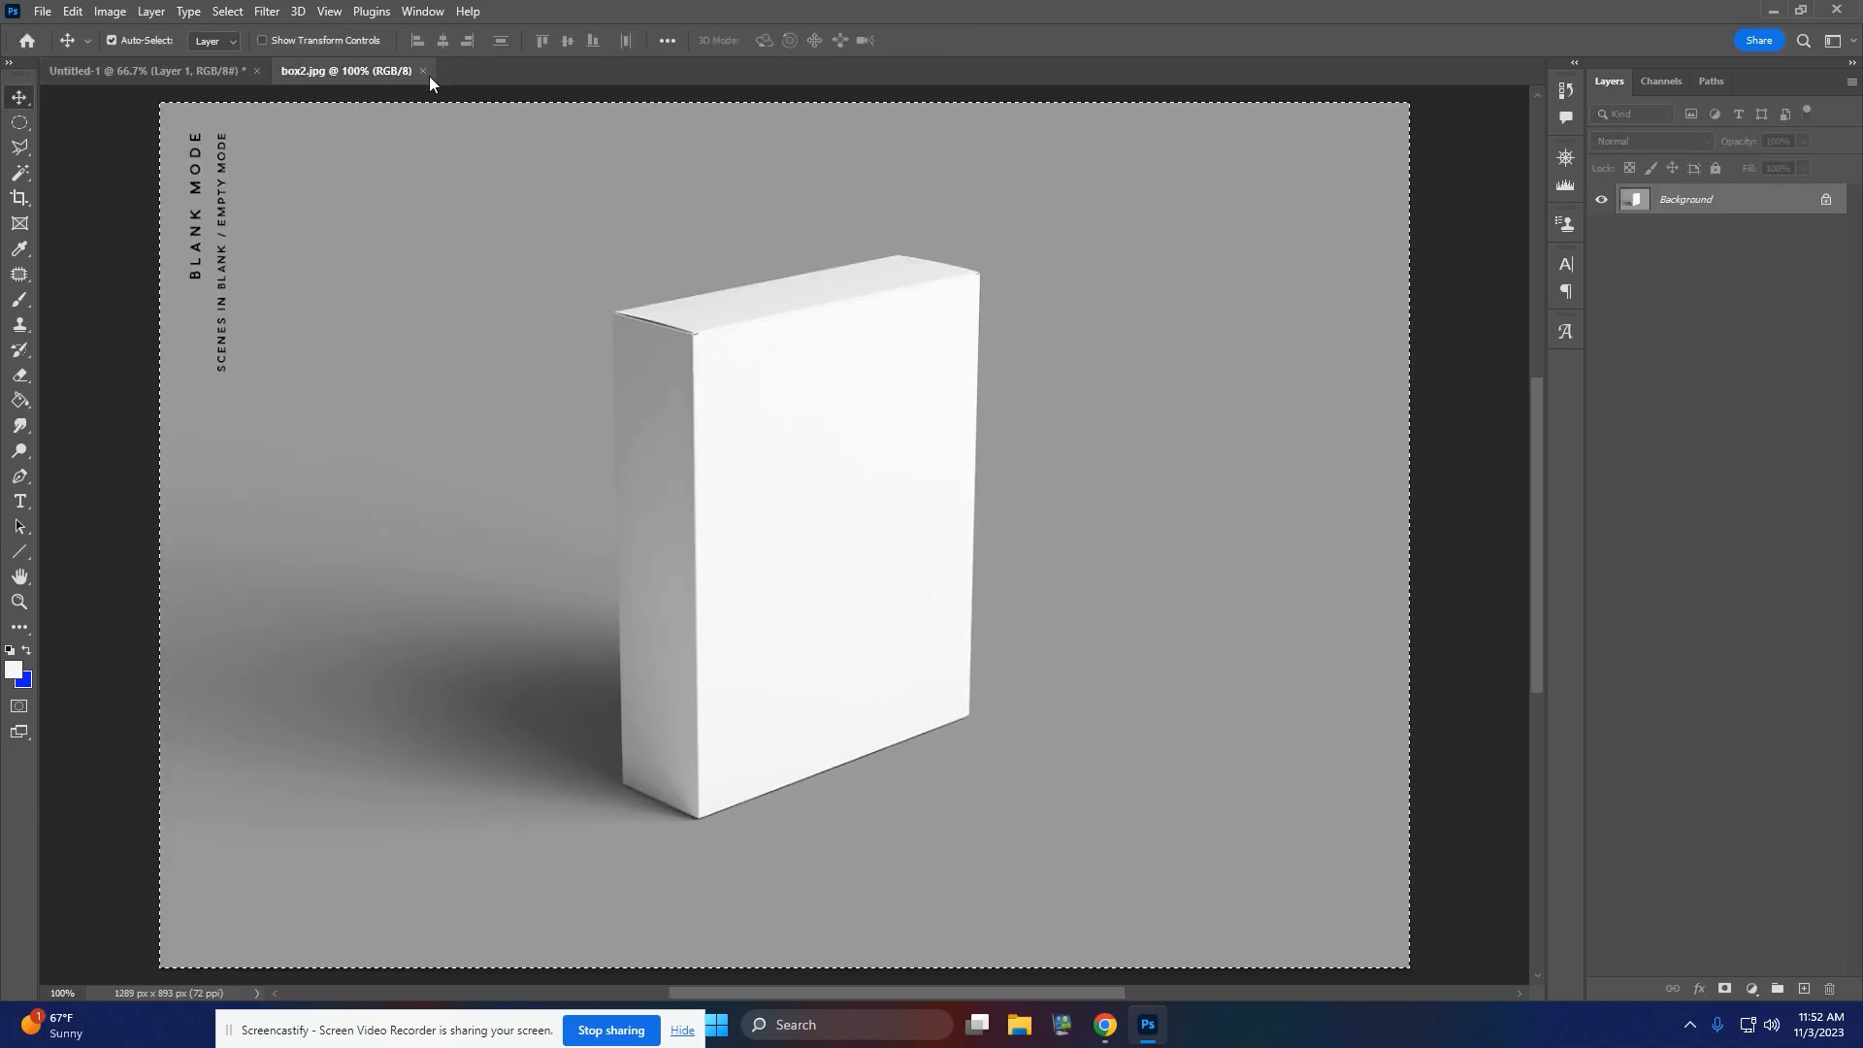
{"action": "left_click", "coordinate": [424, 72]}
{"action": "left_click", "coordinate": [43, 12]}
{"action": "left_click", "coordinate": [44, 57]}
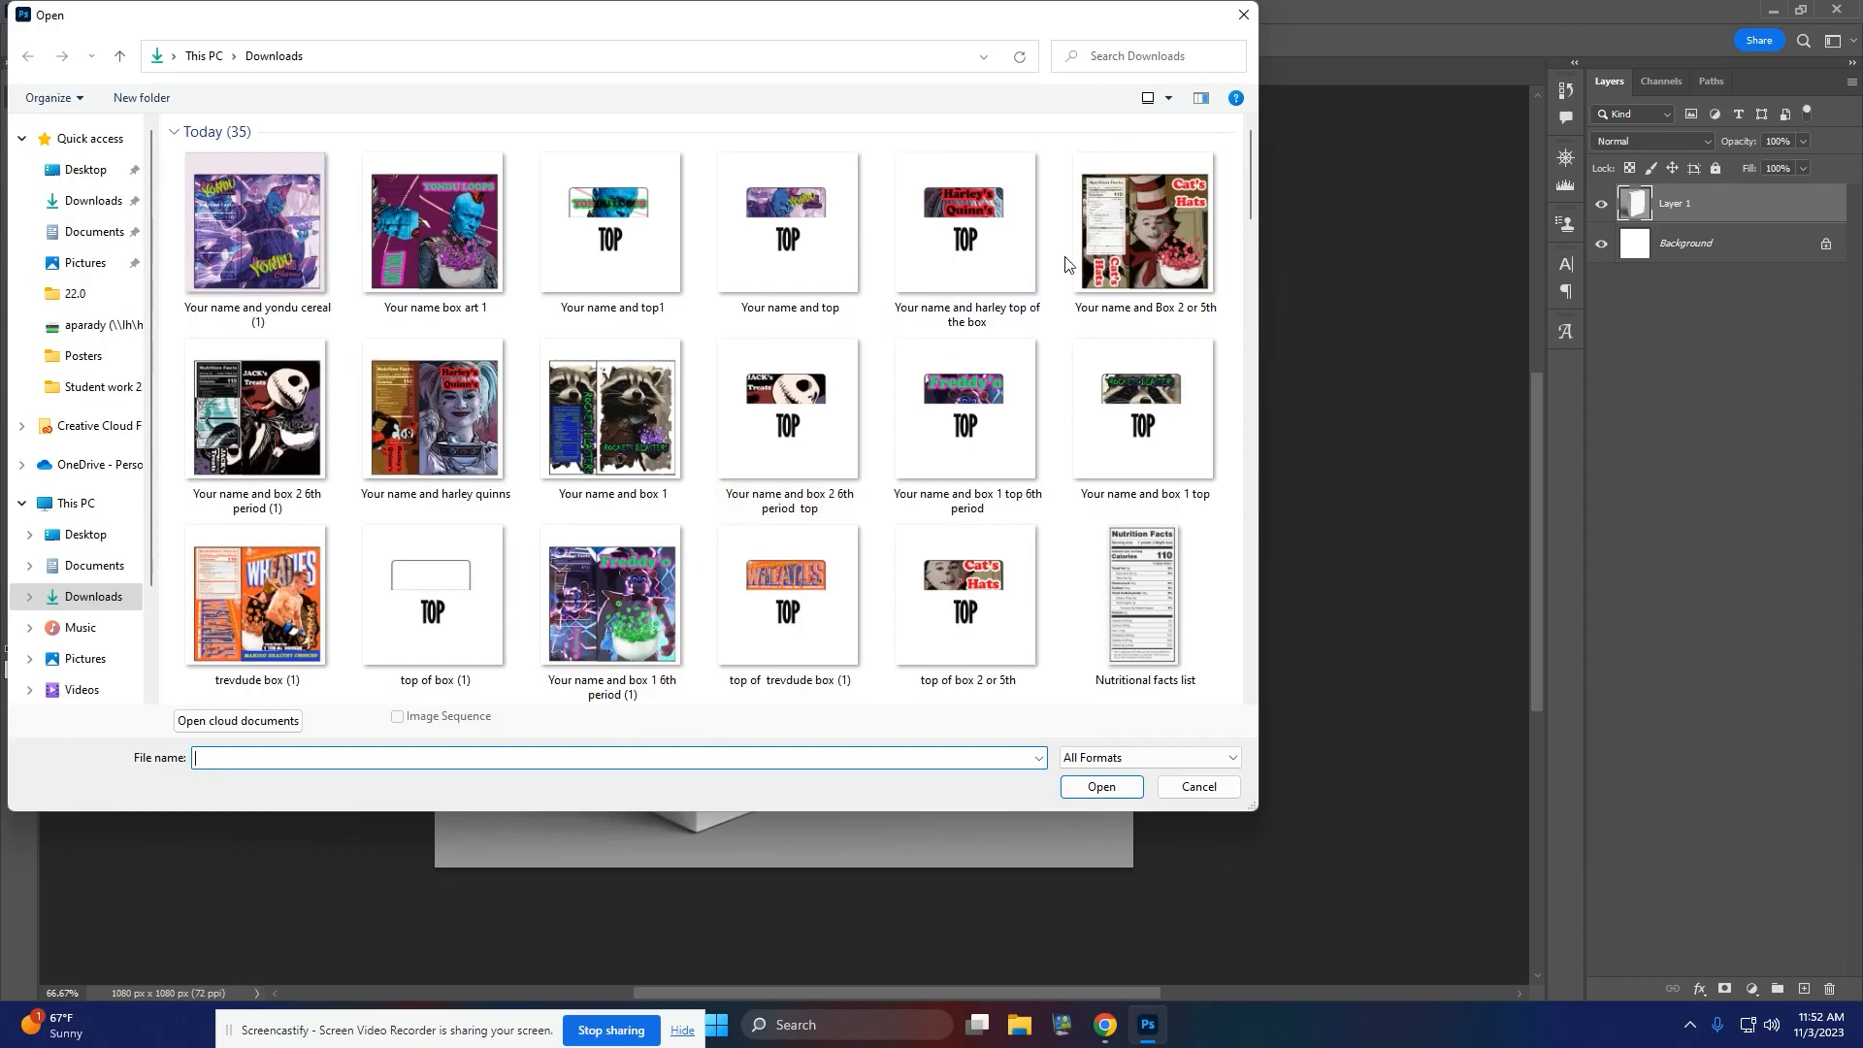
{"action": "scroll", "coordinate": [665, 477], "scroll_direction": "down", "scroll_amount": 2}
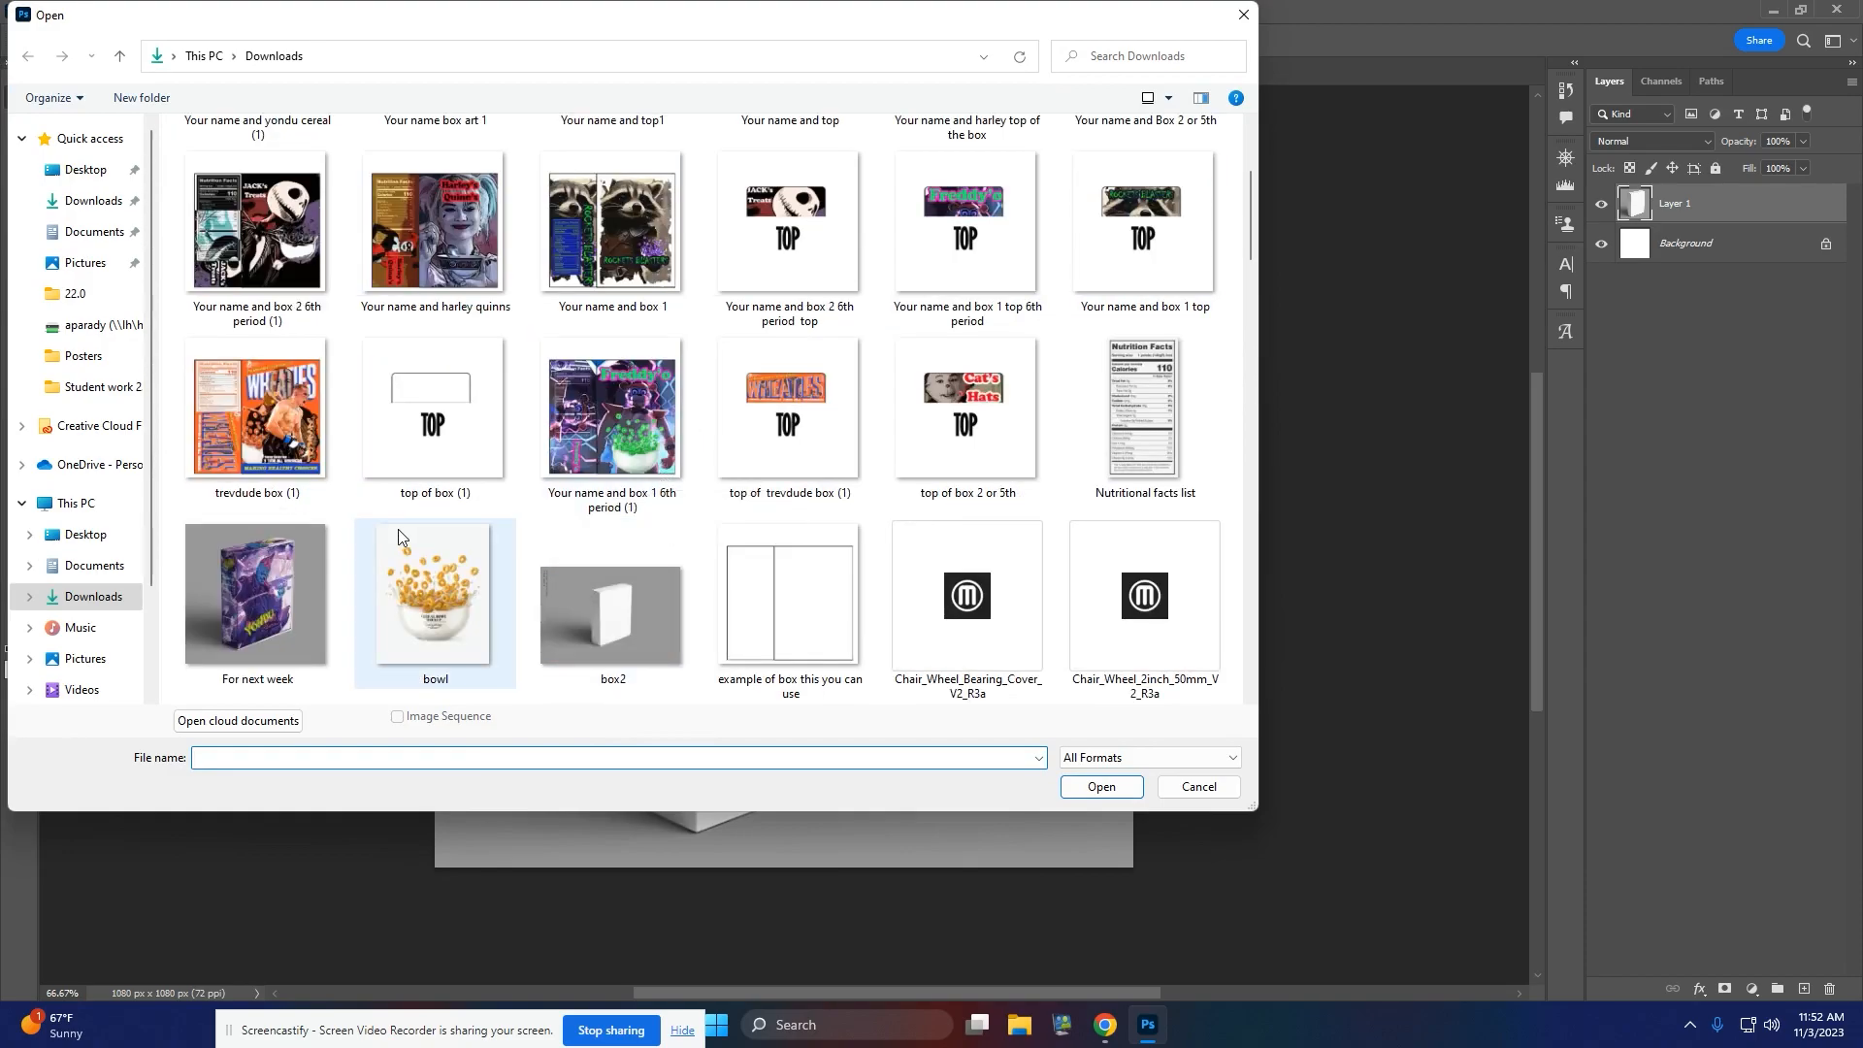
{"action": "scroll", "coordinate": [388, 563], "scroll_direction": "up", "scroll_amount": 2}
{"action": "left_click", "coordinate": [282, 618]}
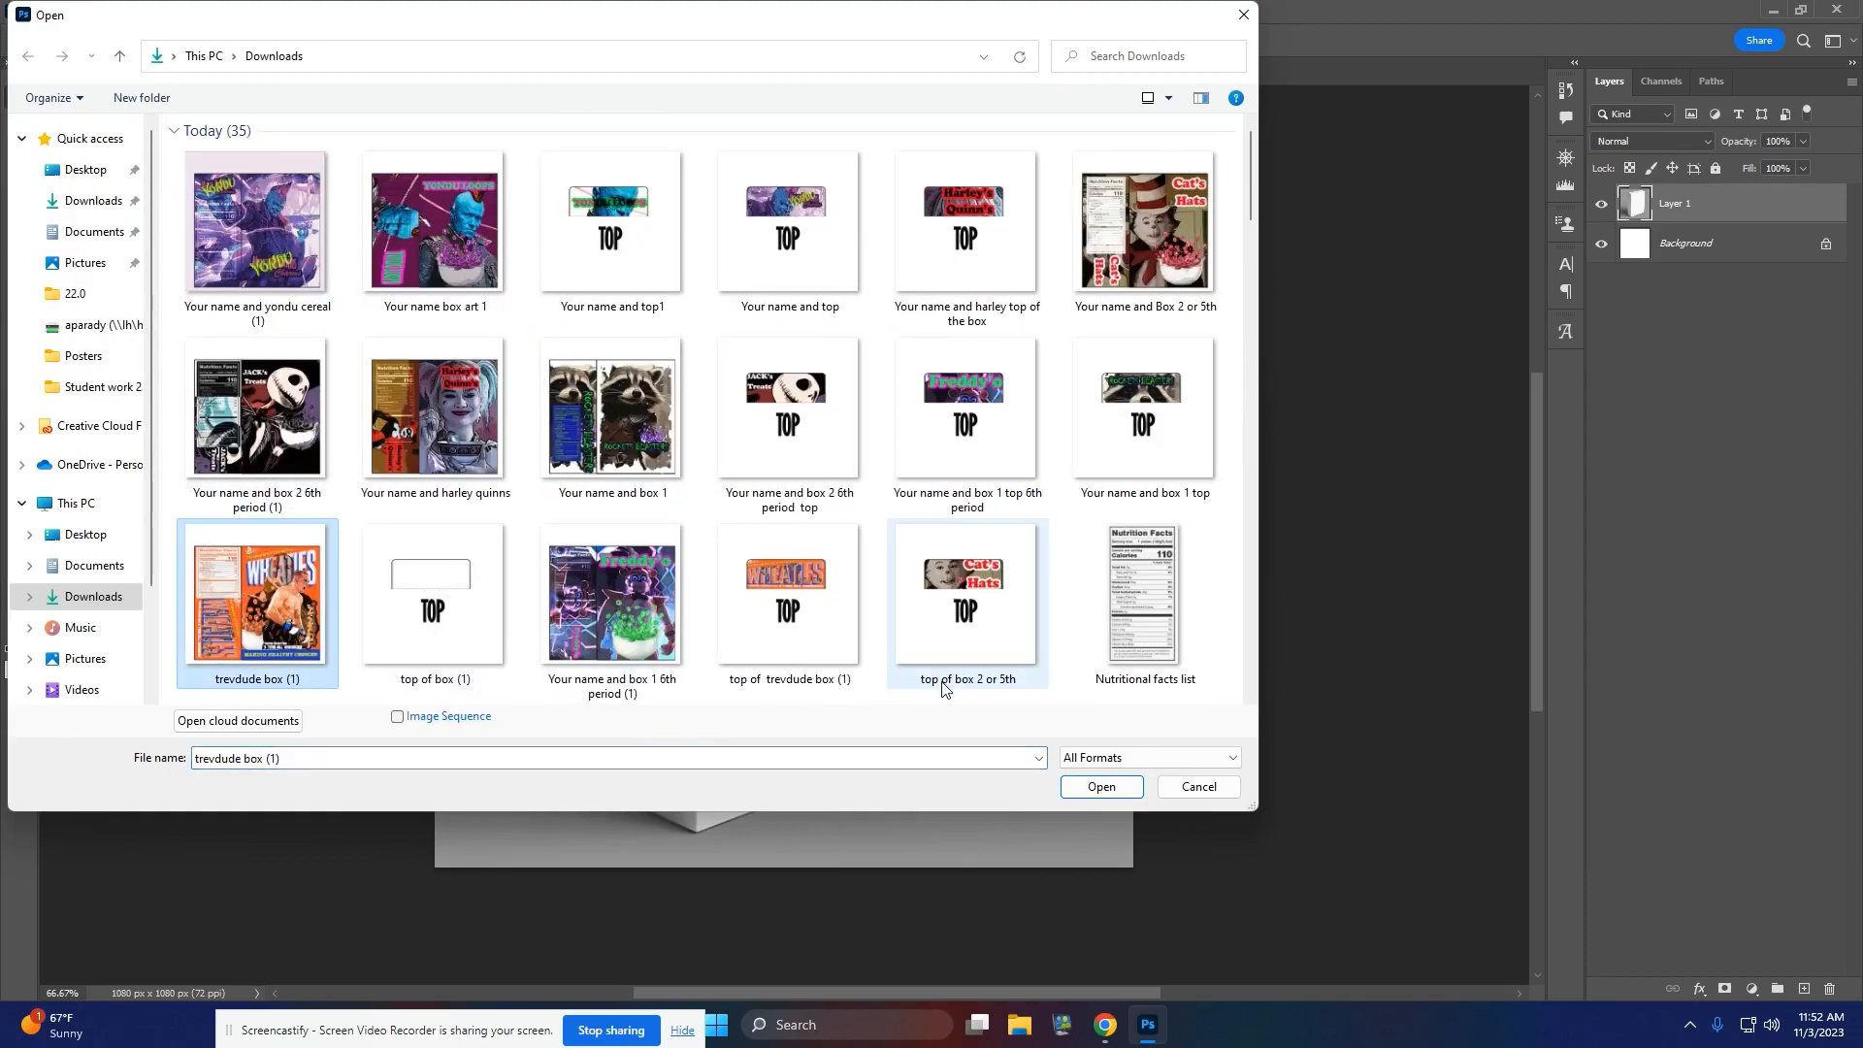
{"action": "left_click", "coordinate": [1096, 788]}
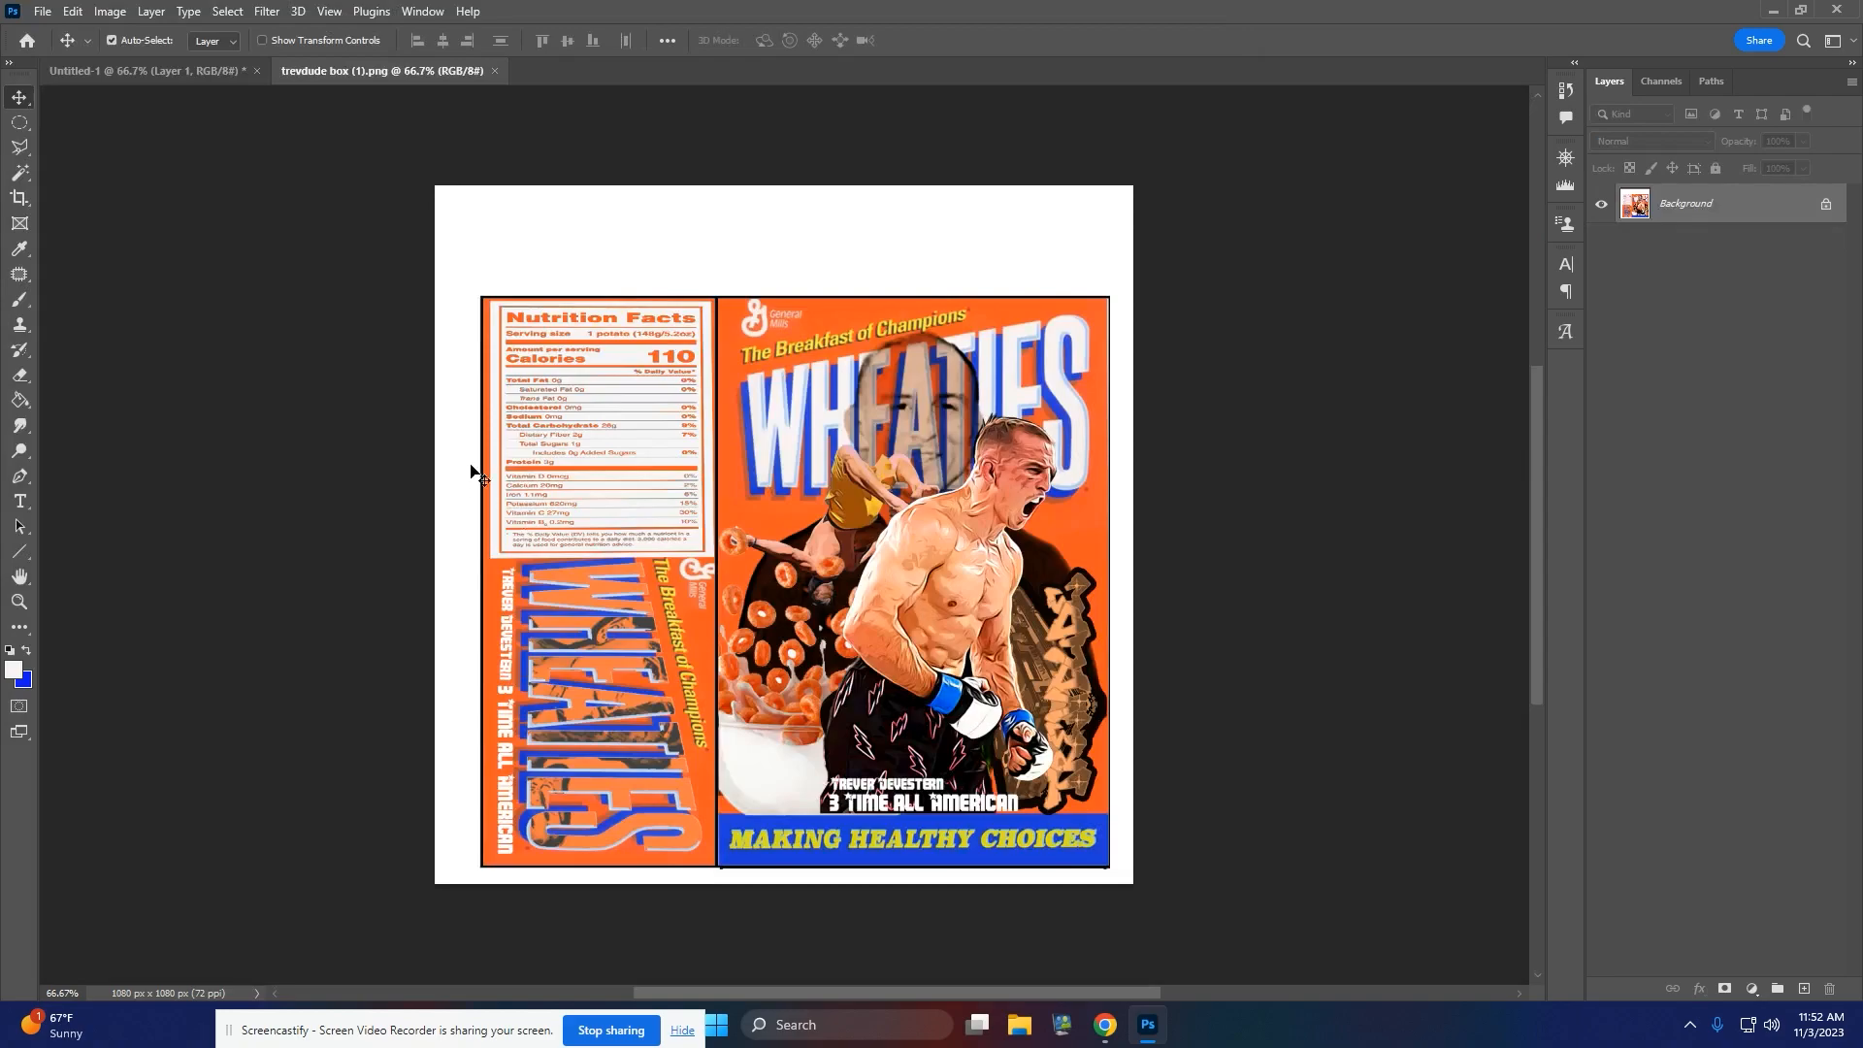
{"action": "left_click", "coordinate": [27, 125]}
{"action": "left_click", "coordinate": [48, 123]}
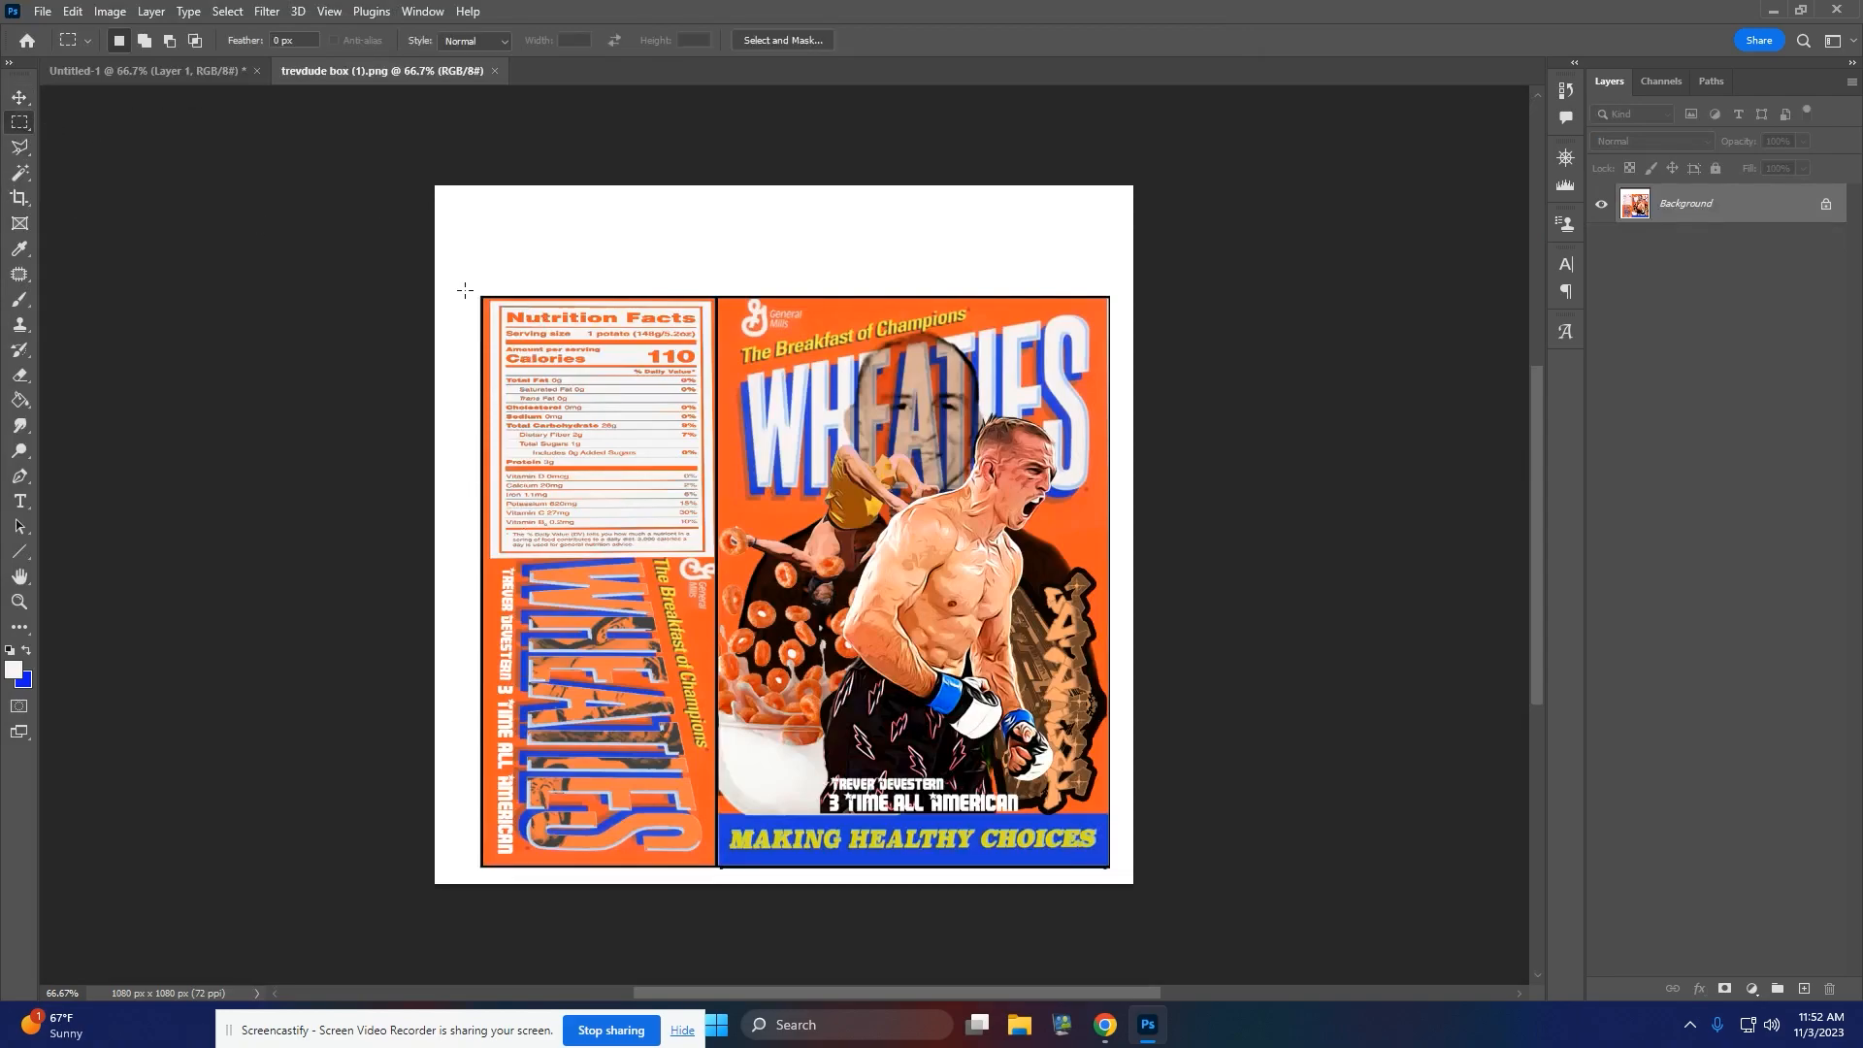
{"action": "left_click_drag", "start_coordinate": [482, 301], "coordinate": [1111, 870]}
- Select the white area around the cereal artwork with the Magic Wand, unlock the Background layer and delete the white
{"action": "left_click", "coordinate": [20, 172]}
{"action": "left_click", "coordinate": [596, 270]}
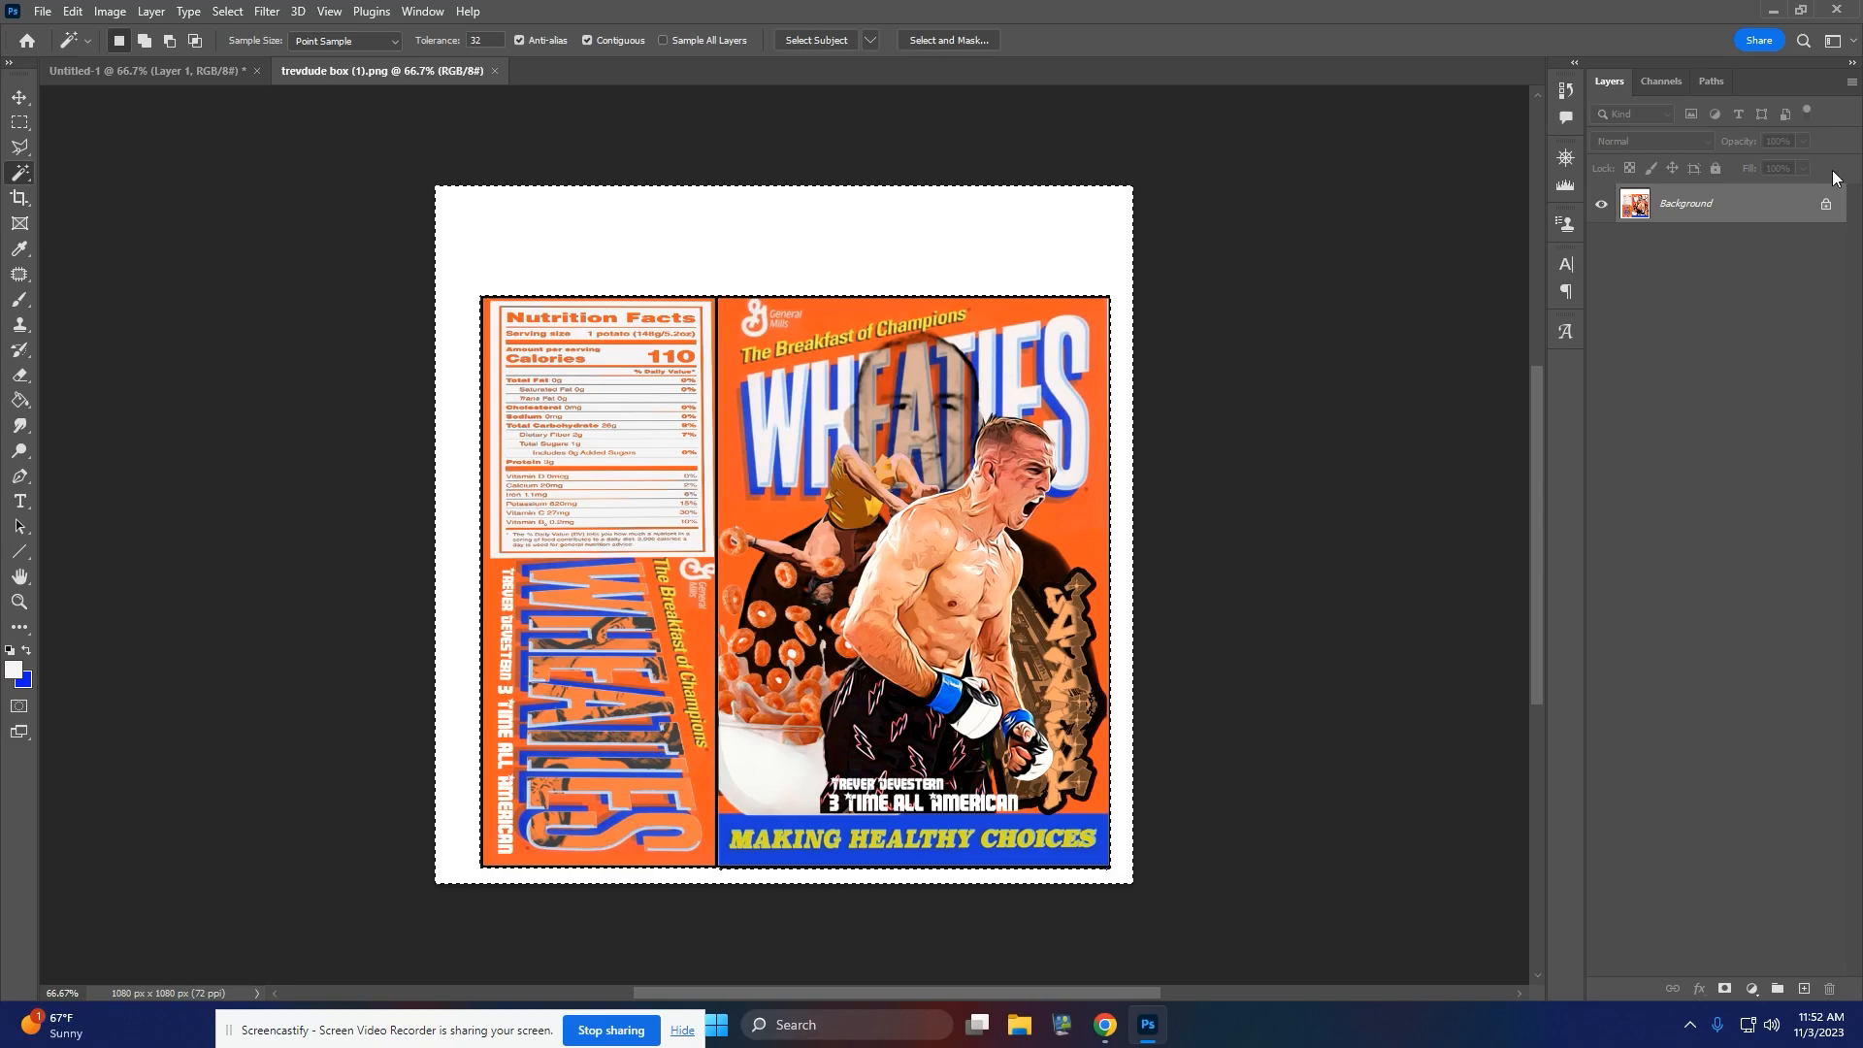
{"action": "key", "text": "shift+BackSpace"}
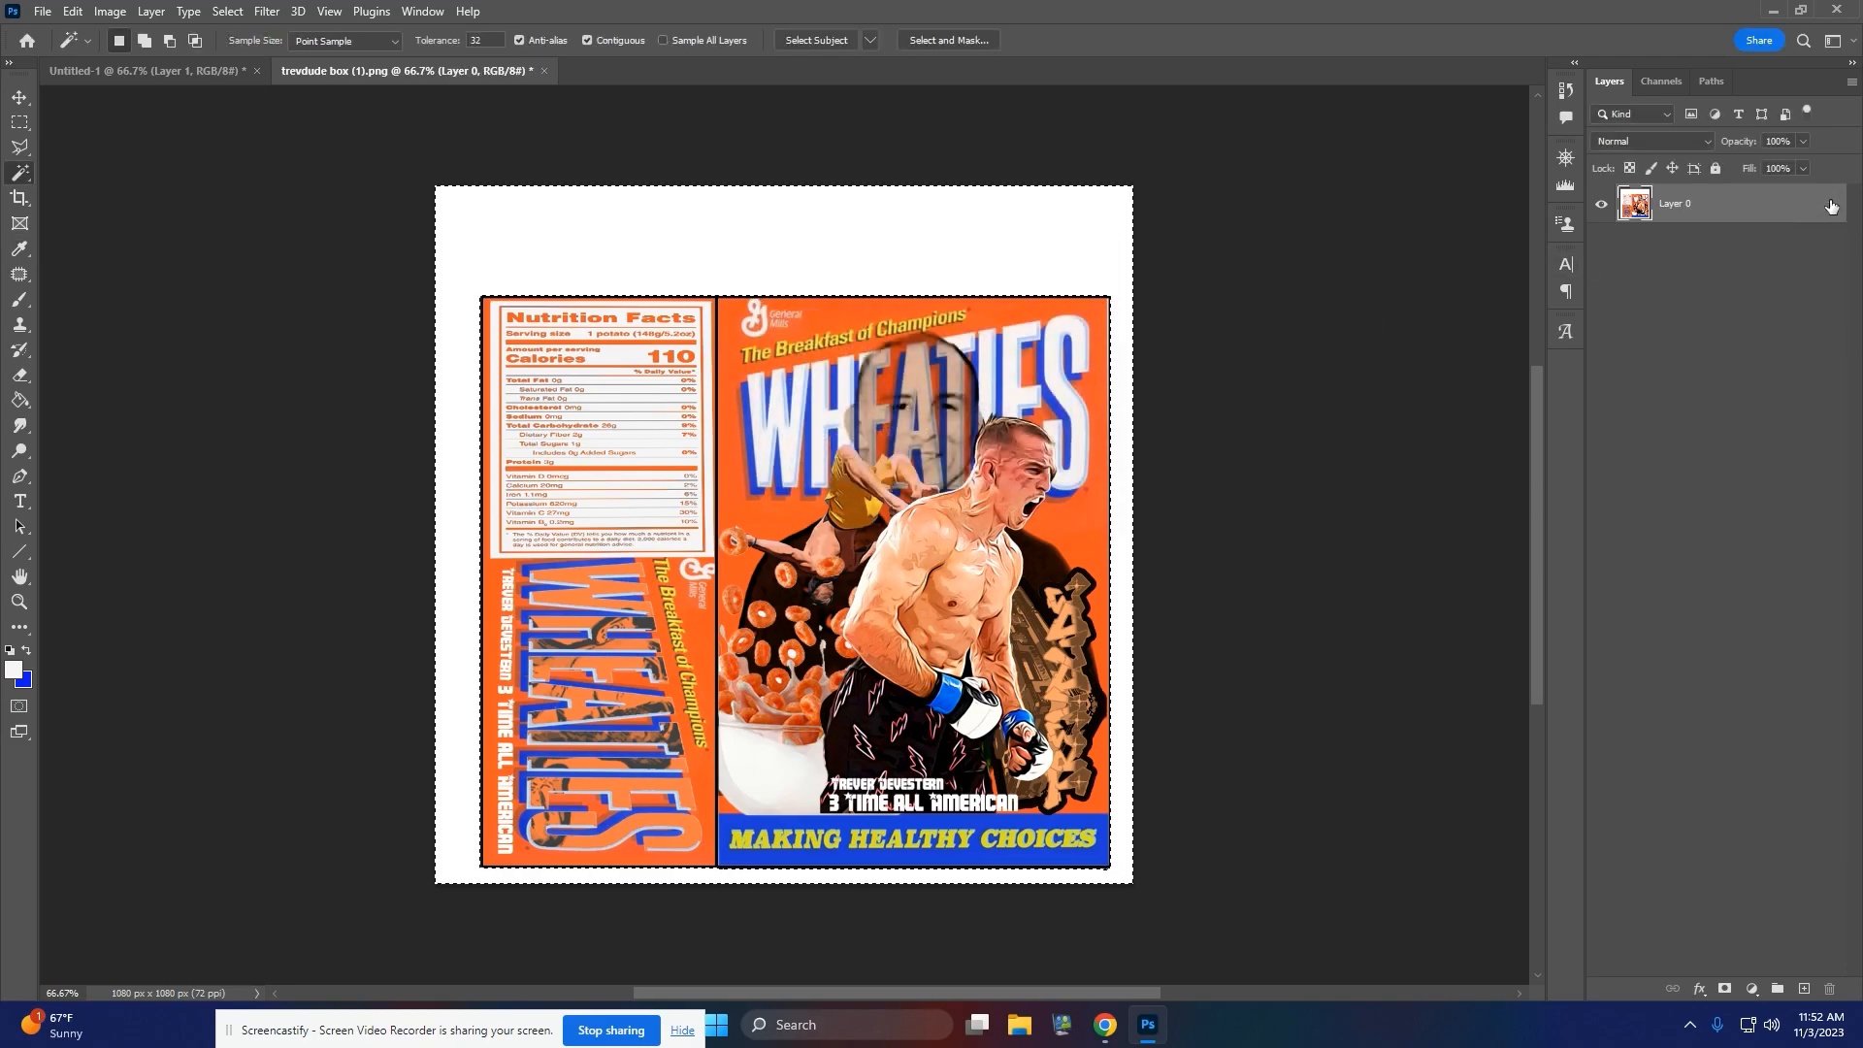
{"action": "key", "text": "Delete"}
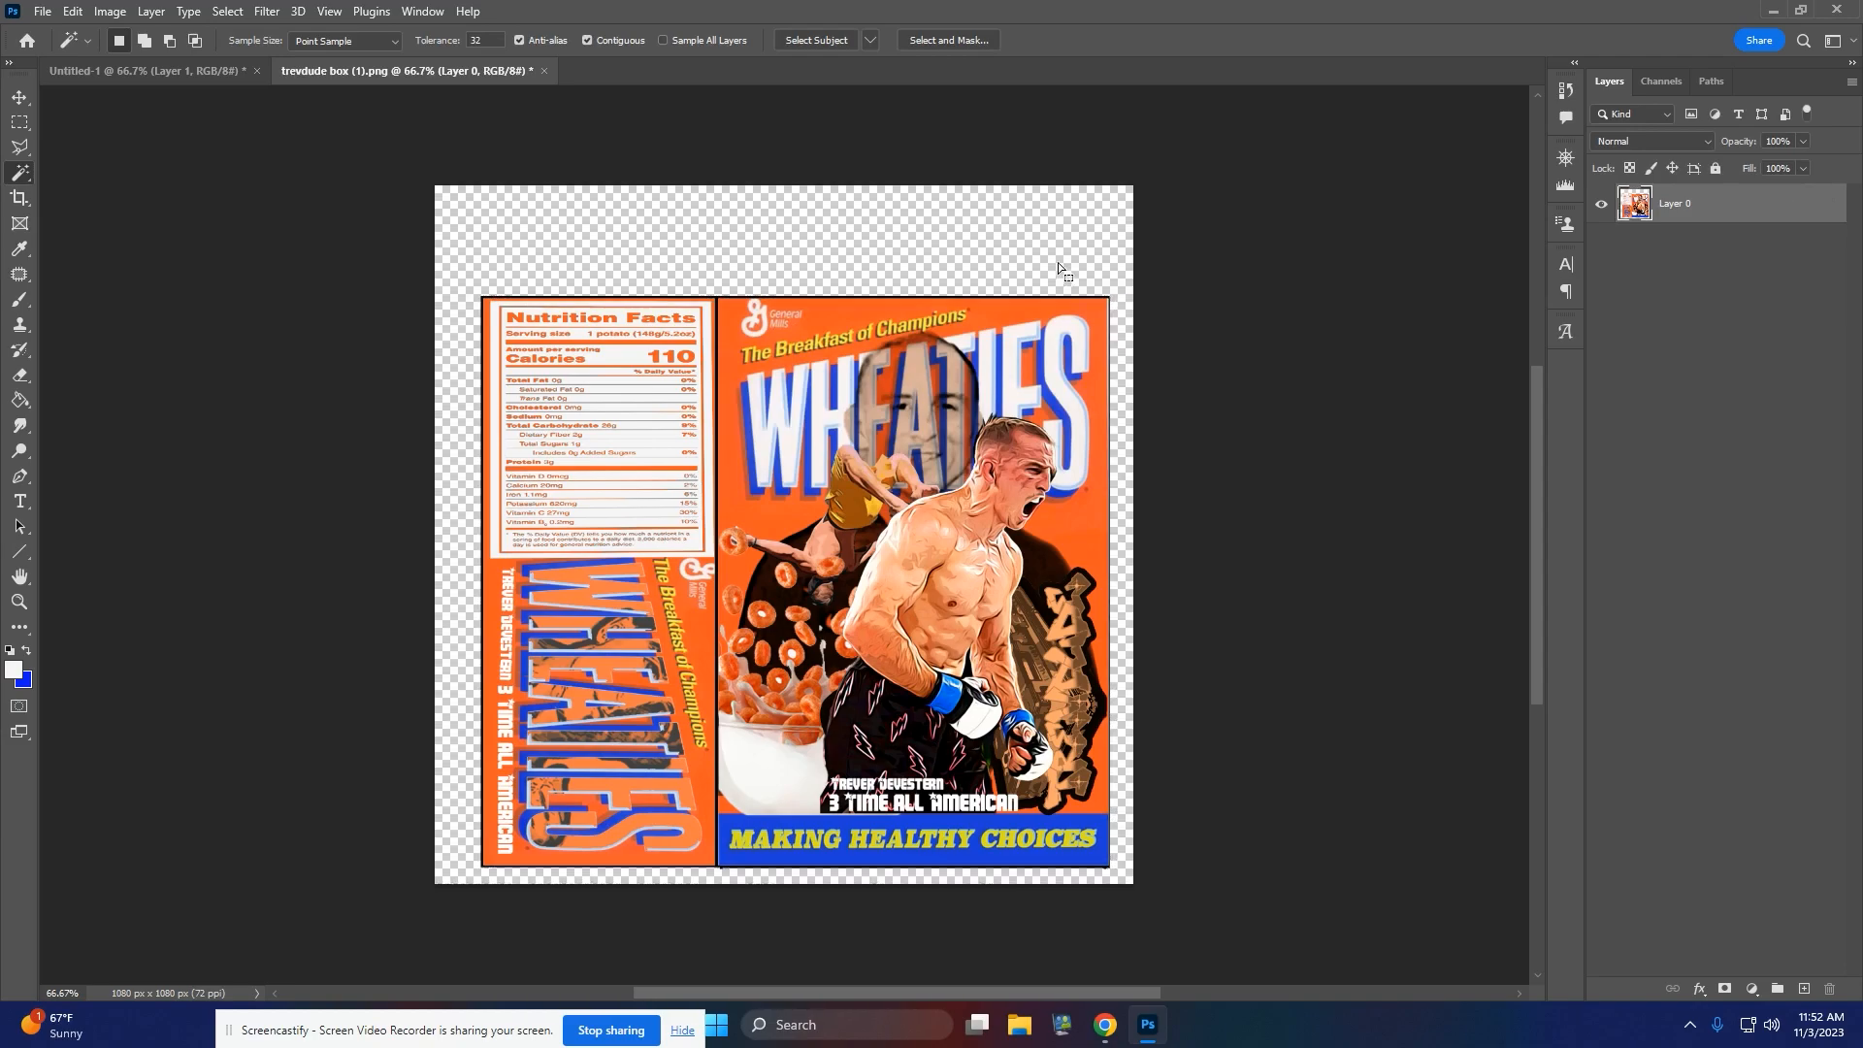
- Copy the cut-out cereal artwork and paste it over the blank box in Untitled-1
{"action": "left_click", "coordinate": [1054, 272]}
{"action": "left_click", "coordinate": [207, 62]}
{"action": "key", "text": "ctrl+v"}
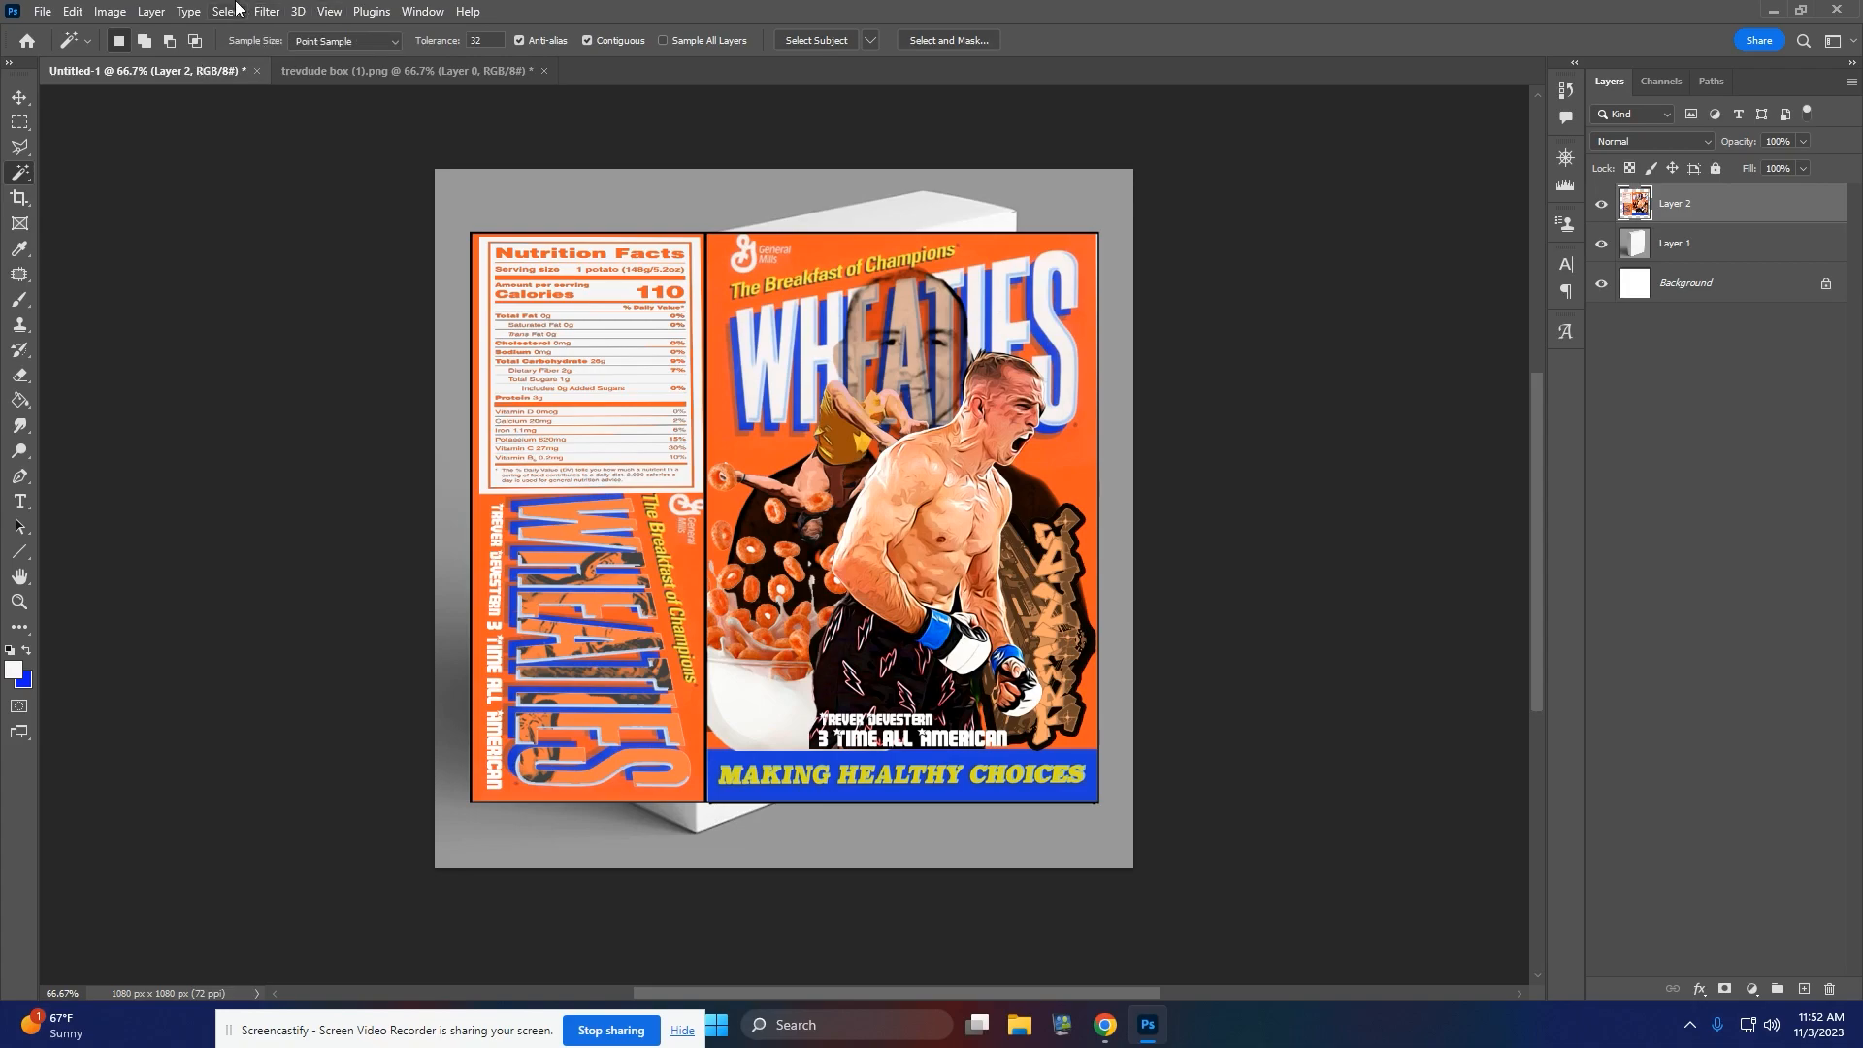
- Start Perspective Warp on the pasted artwork layer and draw a quad over the nutrition facts side panel
{"action": "left_click", "coordinate": [72, 12]}
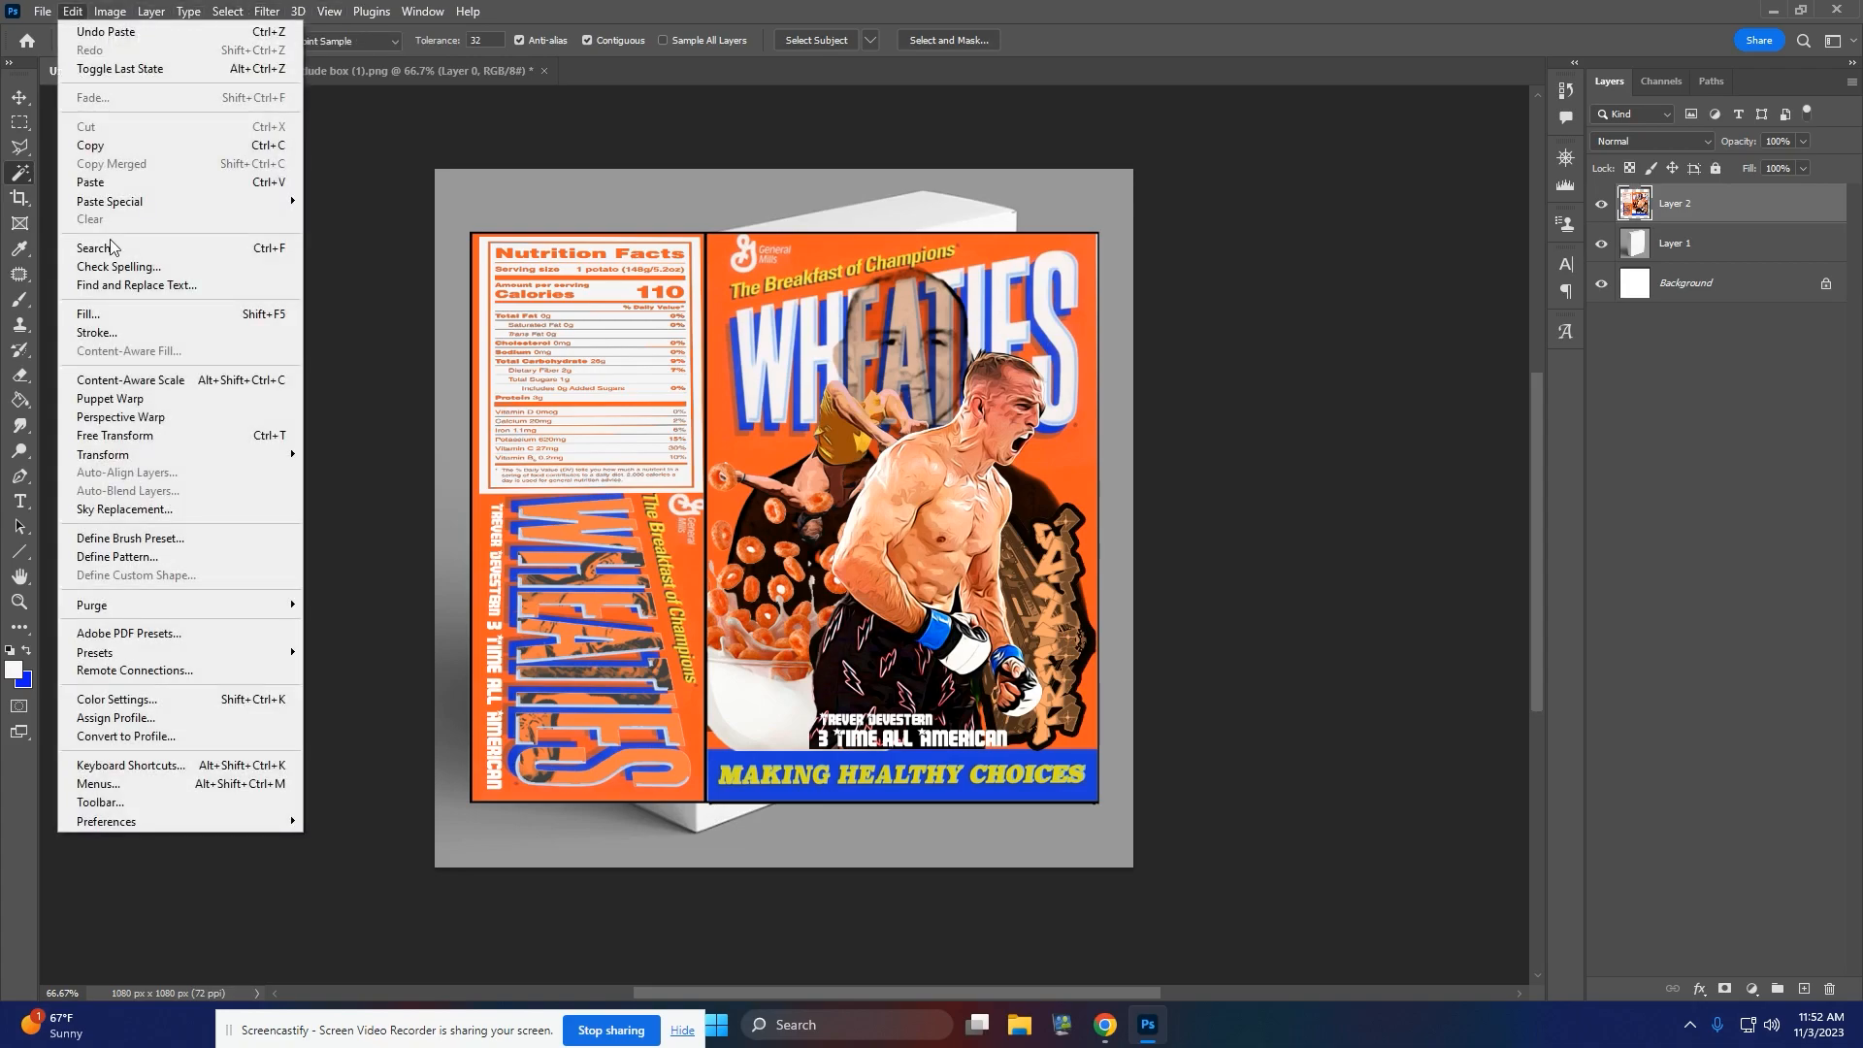
{"action": "left_click", "coordinate": [120, 417]}
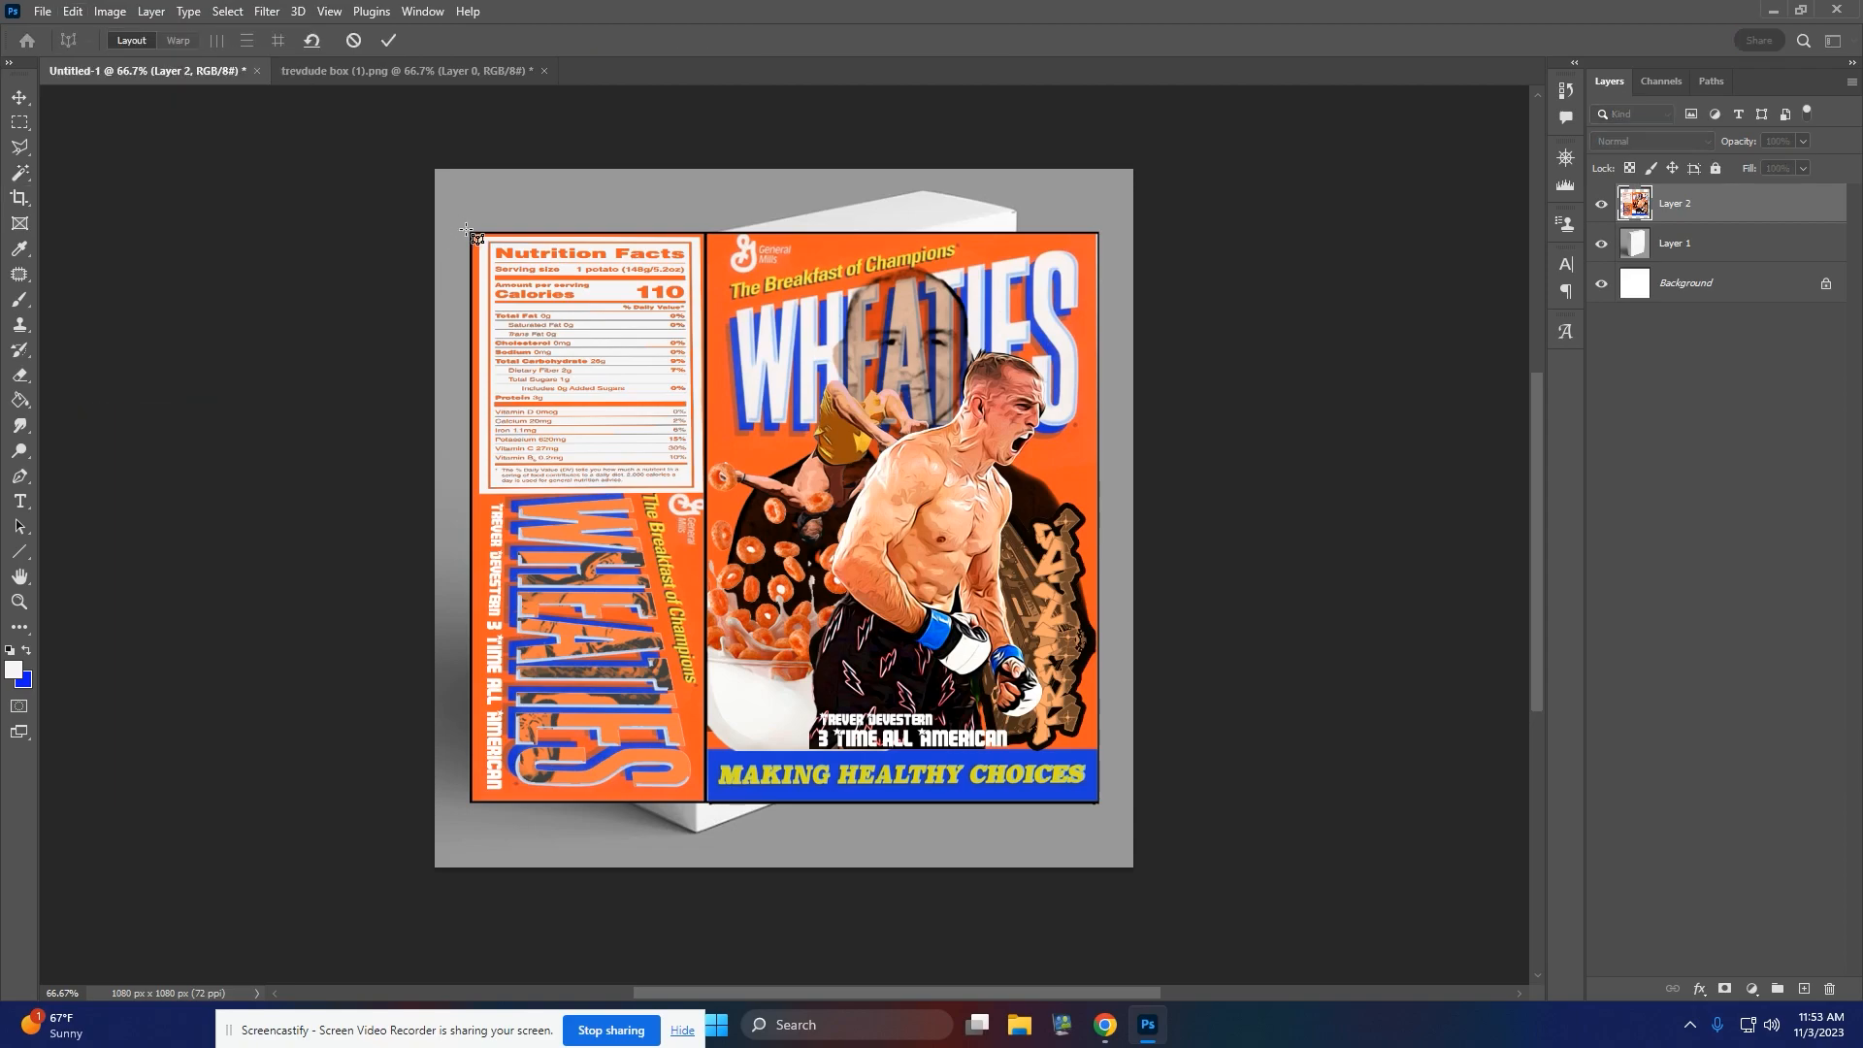
{"action": "left_click_drag", "start_coordinate": [470, 230], "coordinate": [703, 803]}
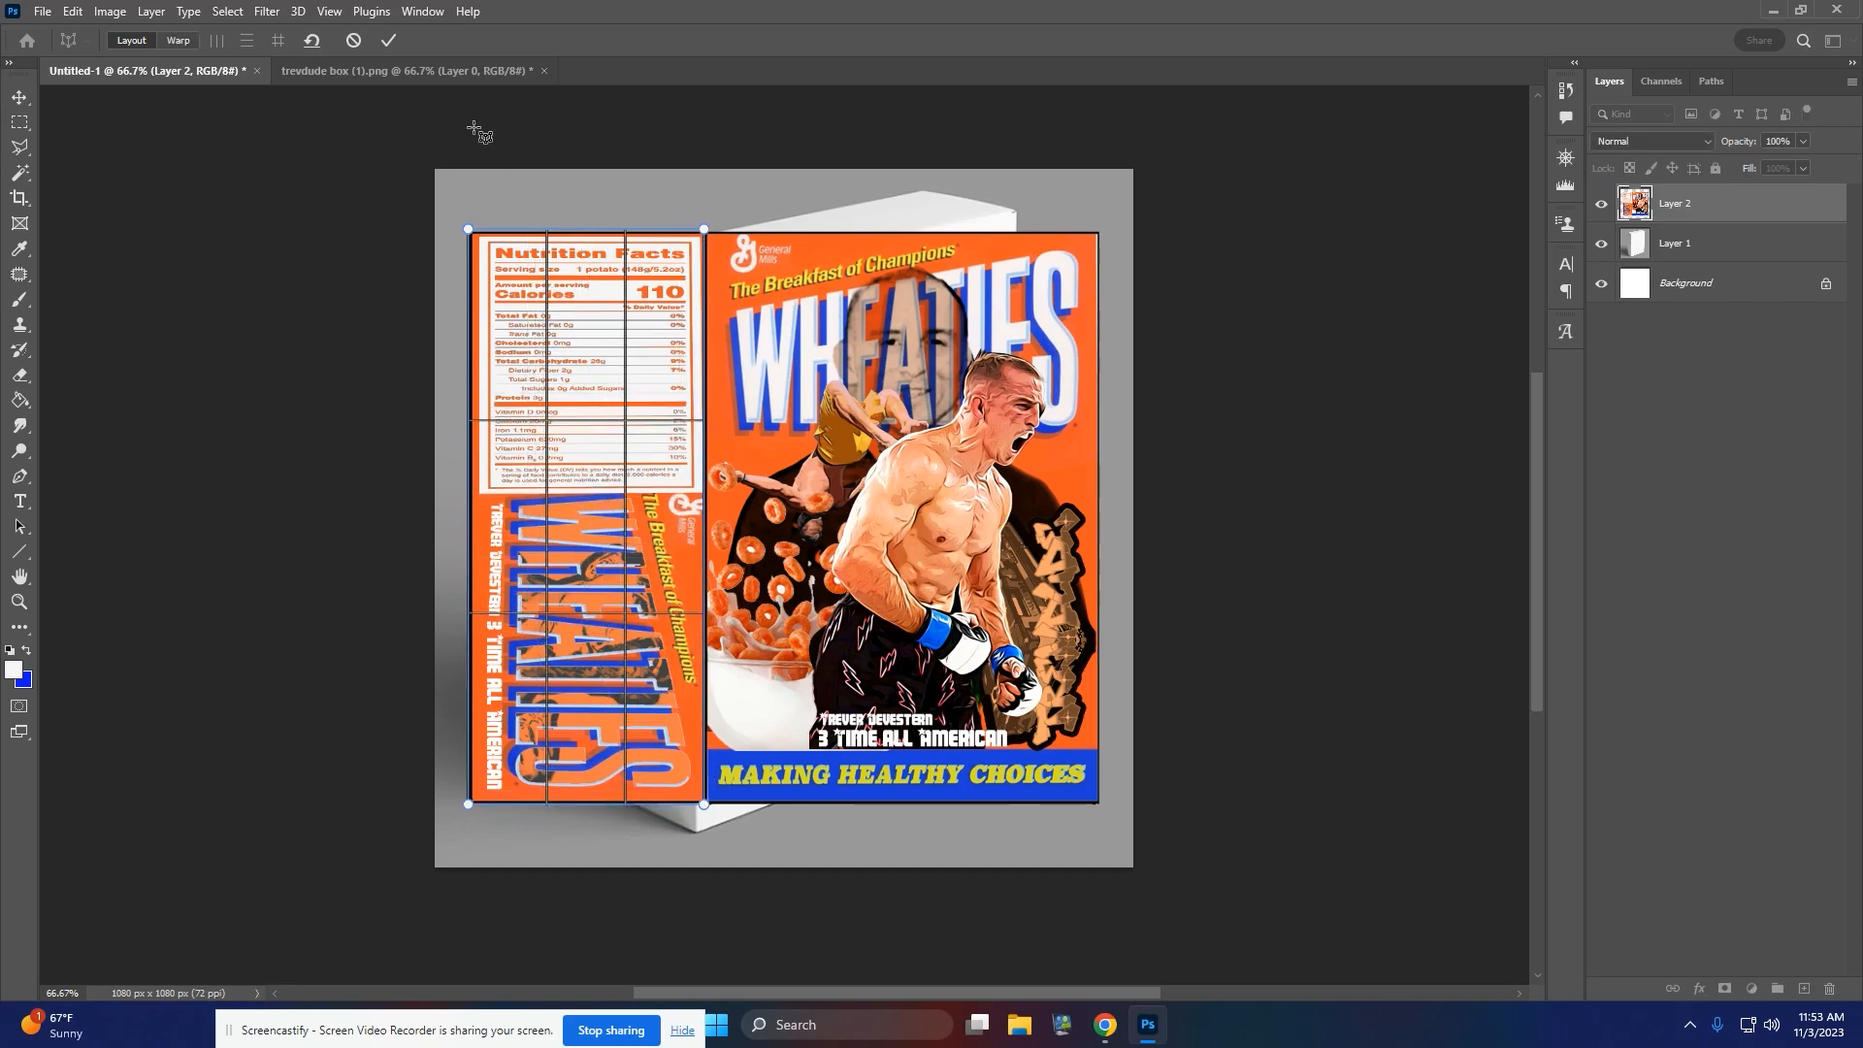
- Align the four corners of the Perspective Warp quad precisely with the corners of the nutrition facts side panel
{"action": "scroll", "coordinate": [506, 252], "scroll_direction": "up", "scroll_amount": 5}
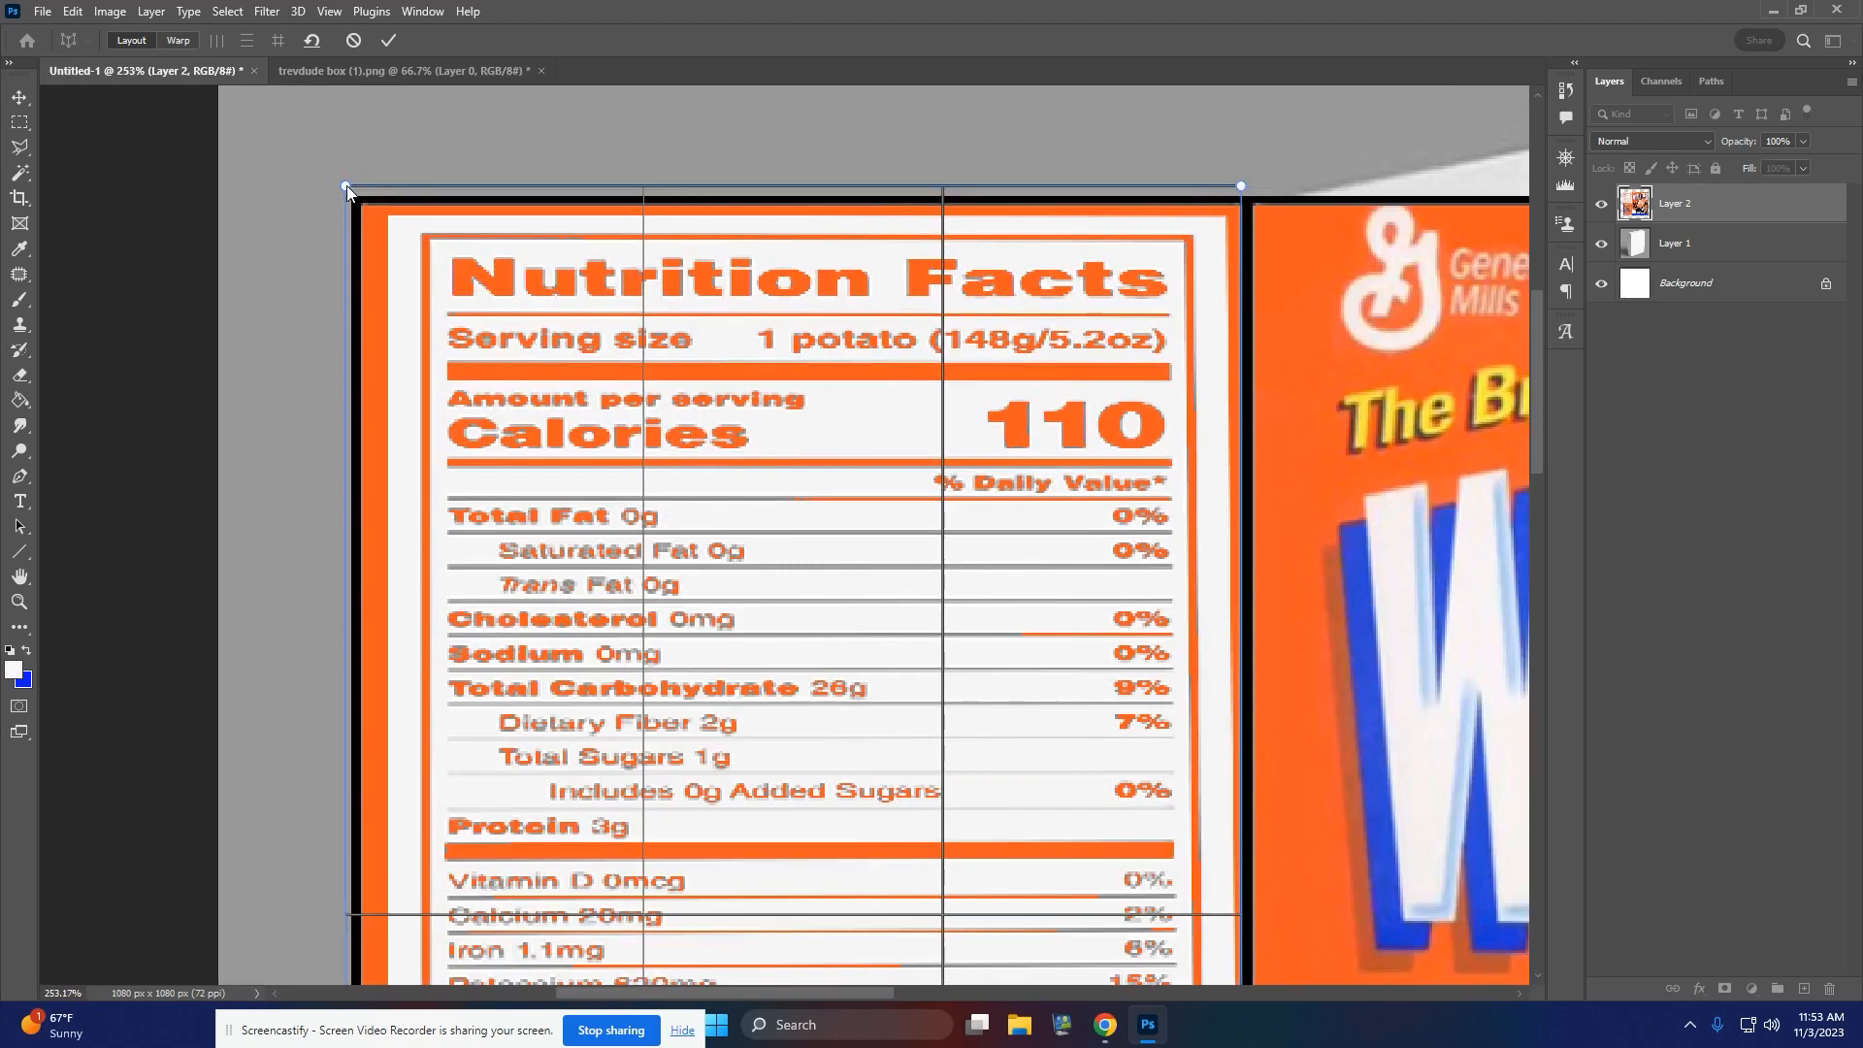
{"action": "left_click_drag", "start_coordinate": [347, 188], "coordinate": [351, 194]}
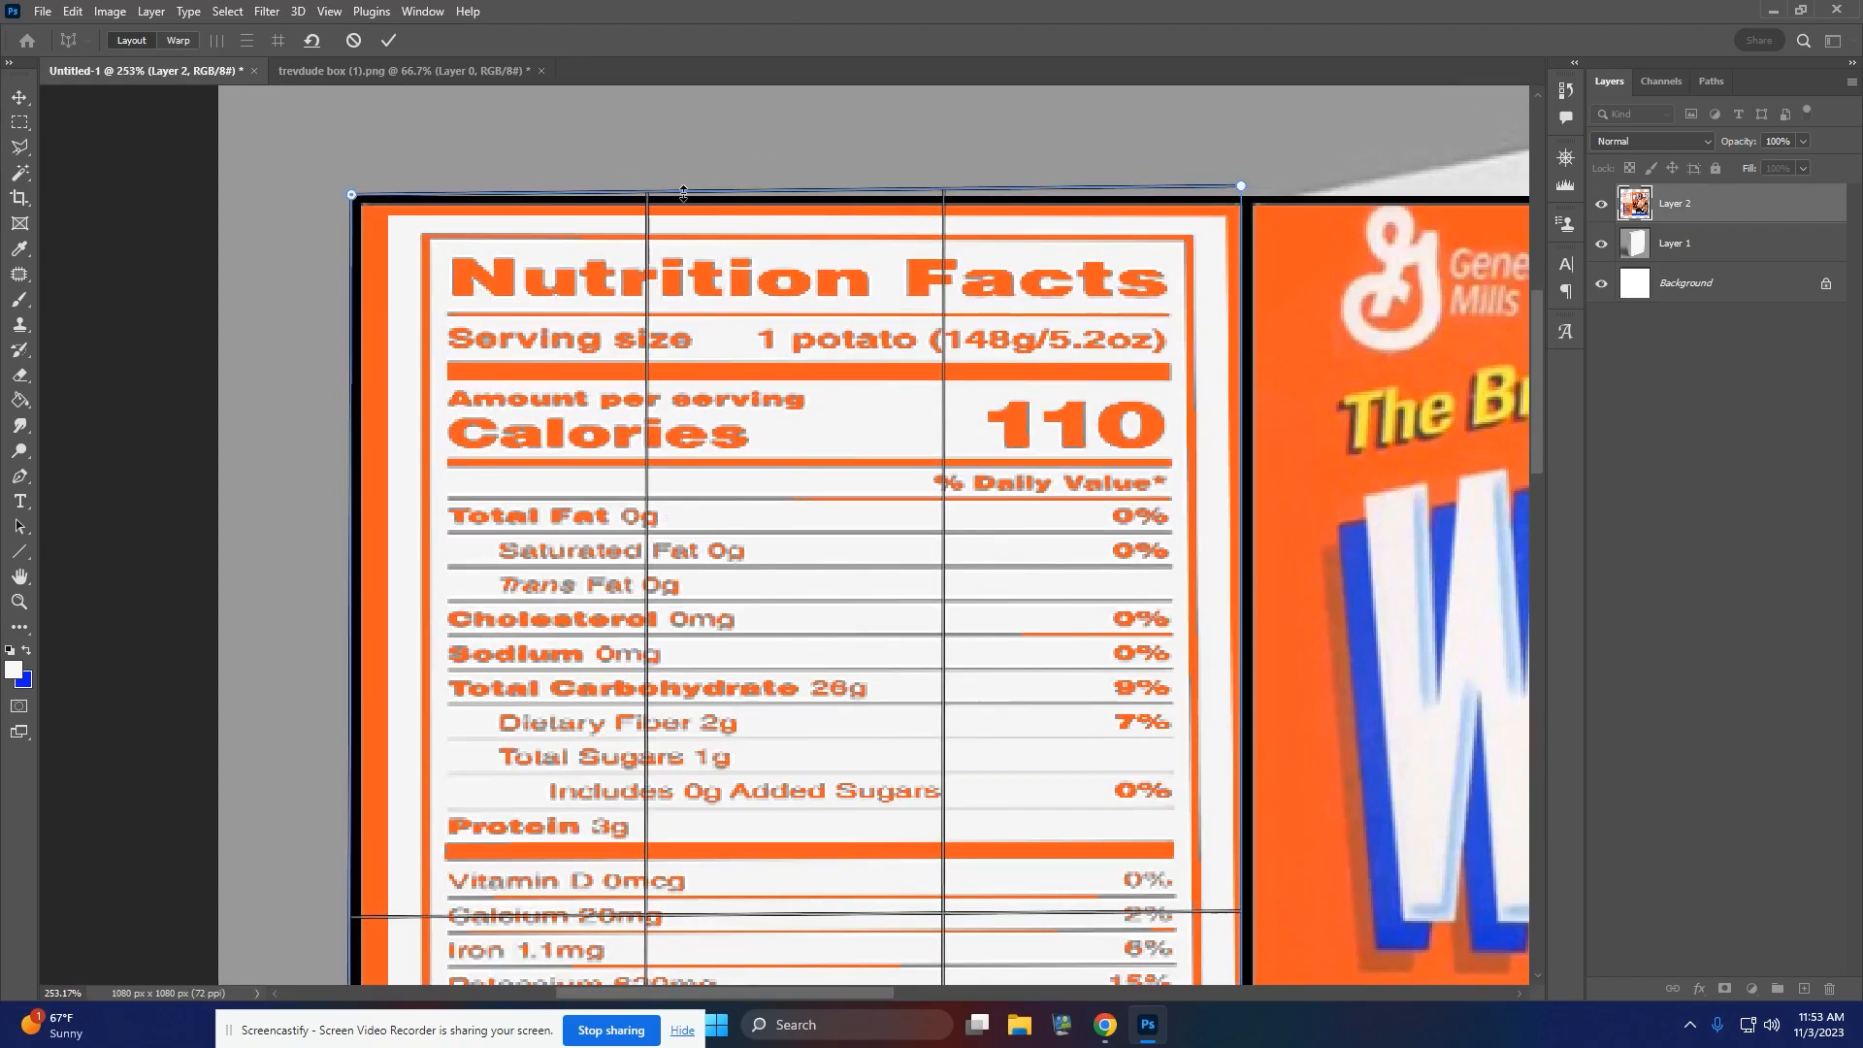
{"action": "left_click_drag", "start_coordinate": [1241, 186], "coordinate": [1249, 197]}
{"action": "scroll", "coordinate": [407, 469], "scroll_direction": "down", "scroll_amount": 8}
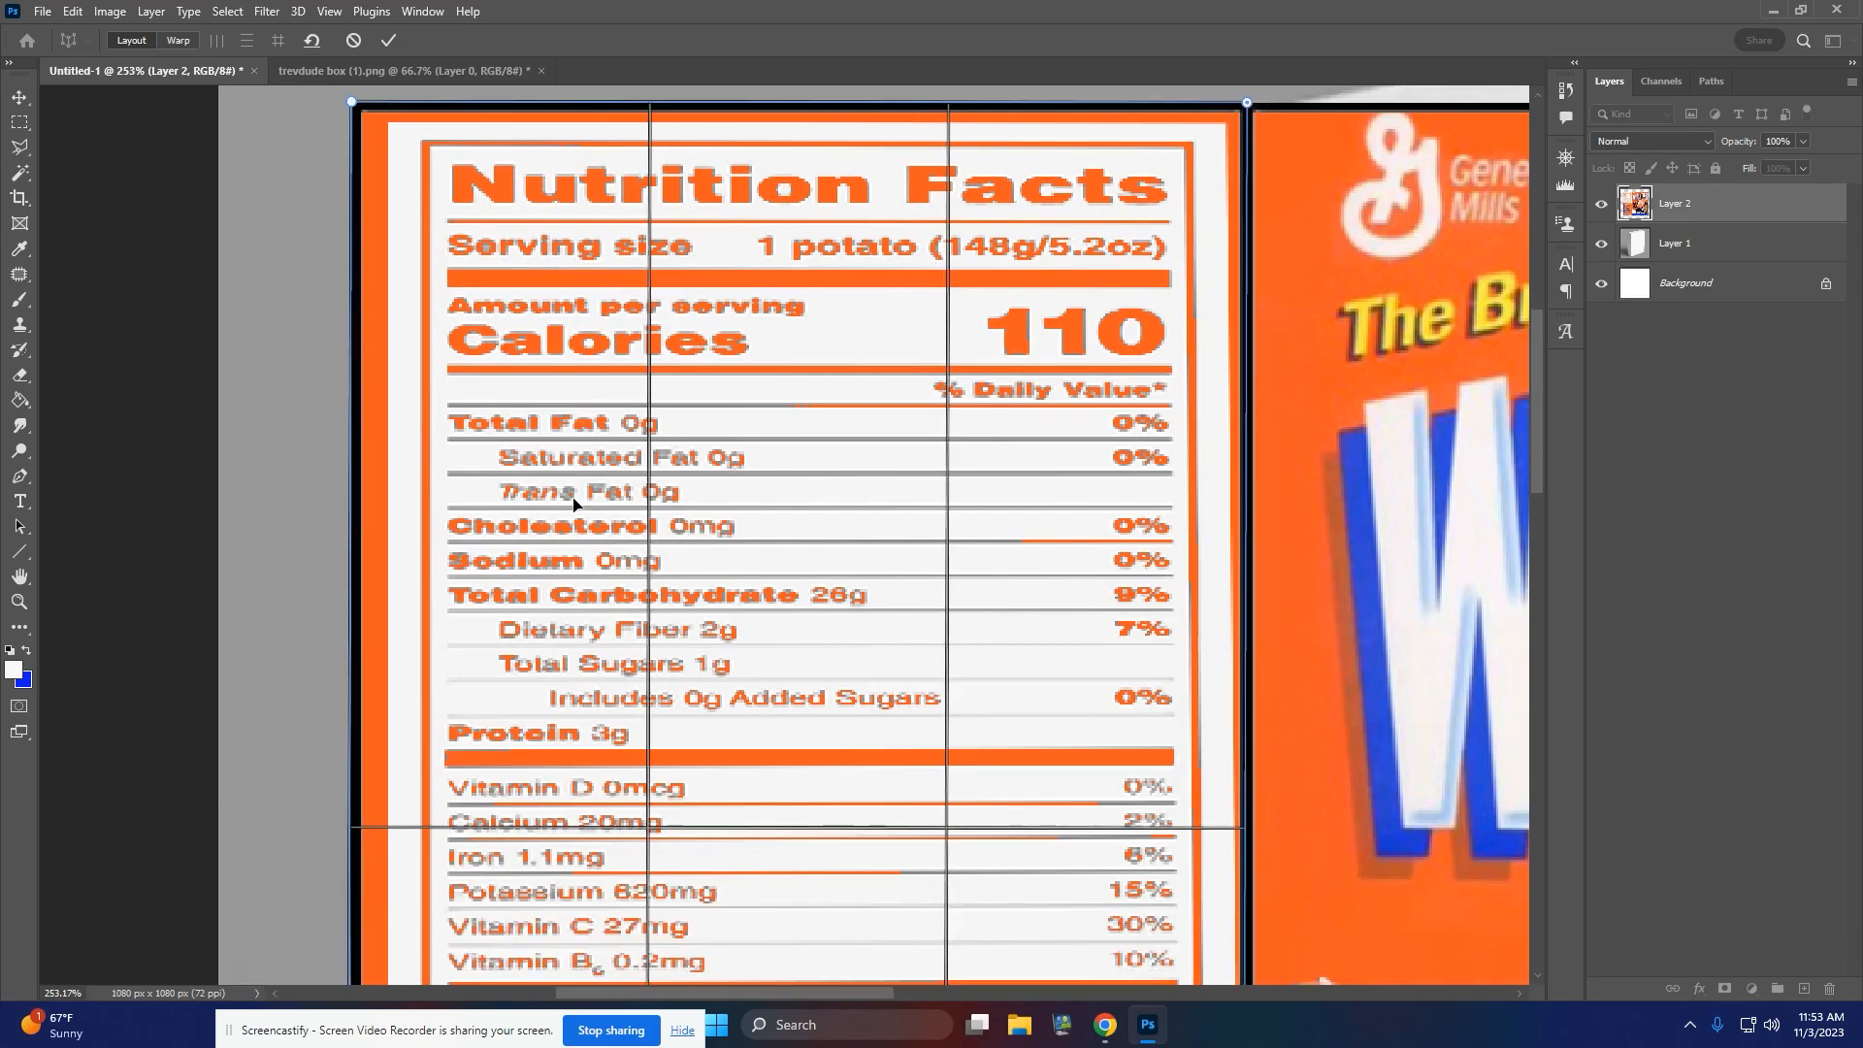
{"action": "scroll", "coordinate": [407, 469], "scroll_direction": "down", "scroll_amount": 10}
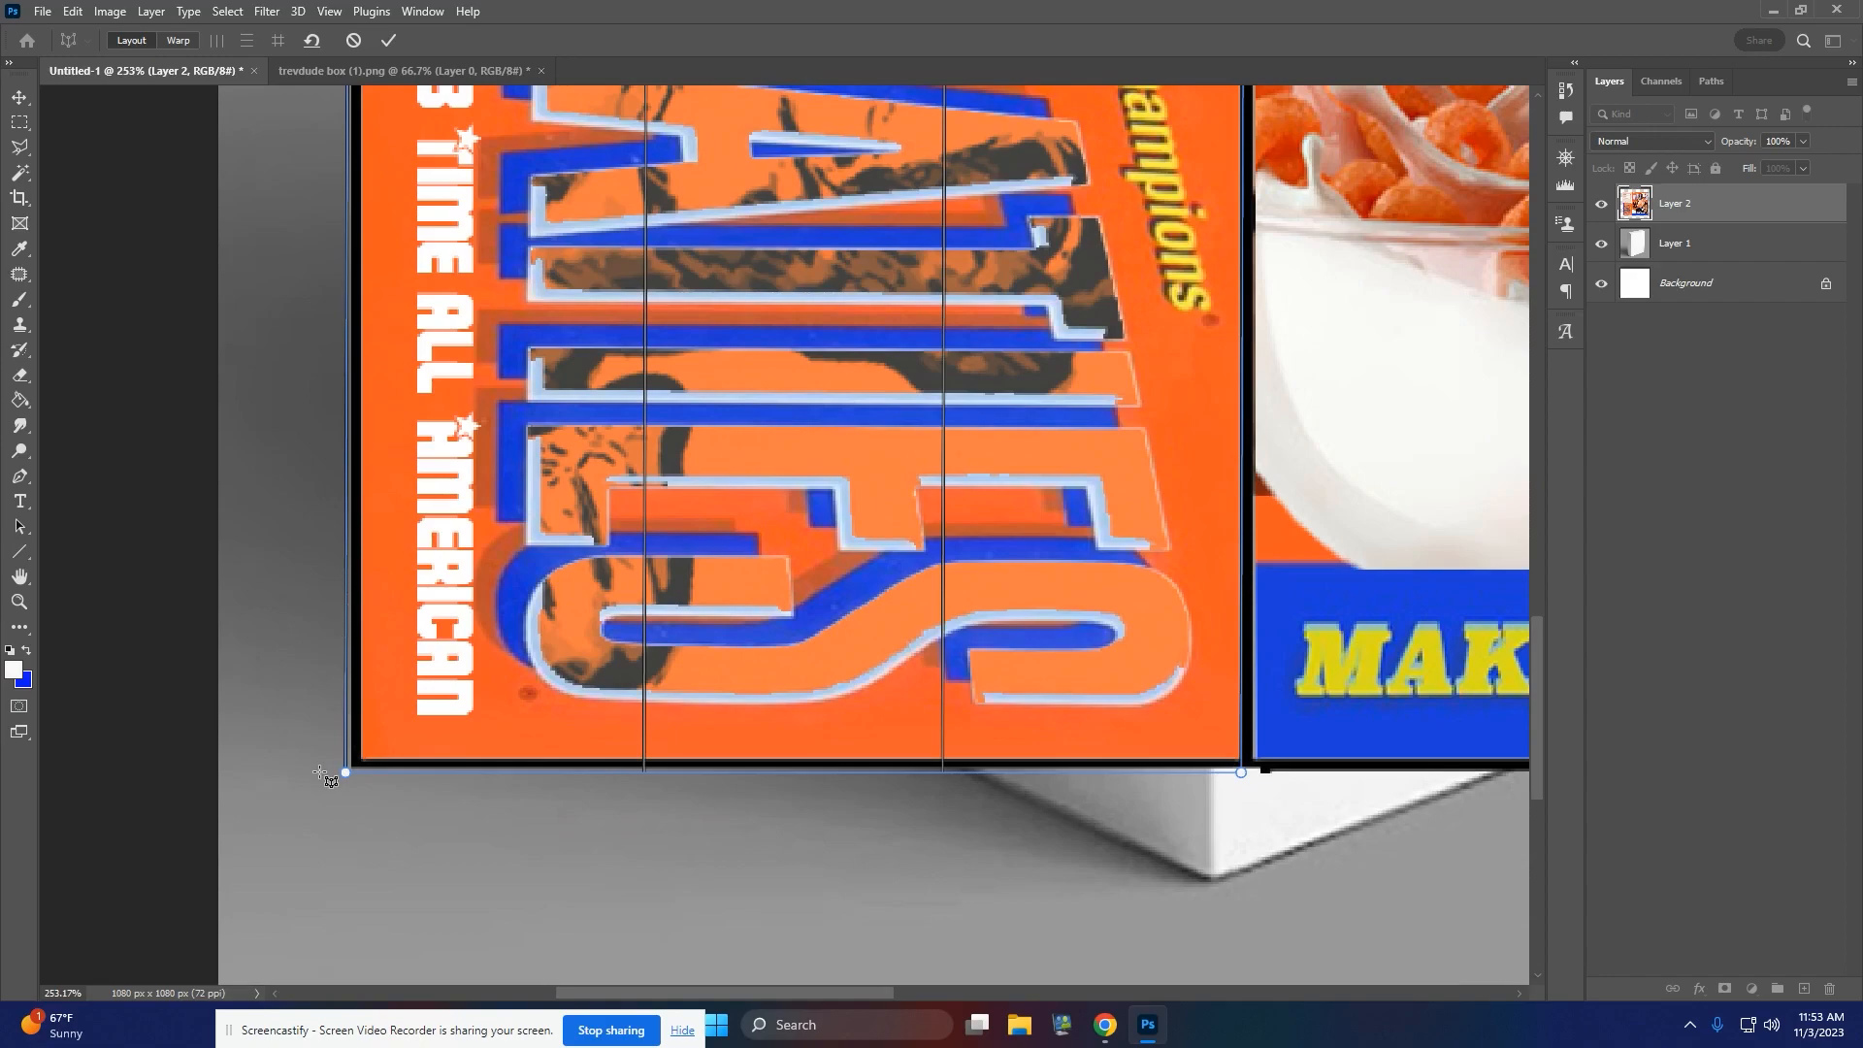
{"action": "left_click_drag", "start_coordinate": [345, 775], "coordinate": [351, 770]}
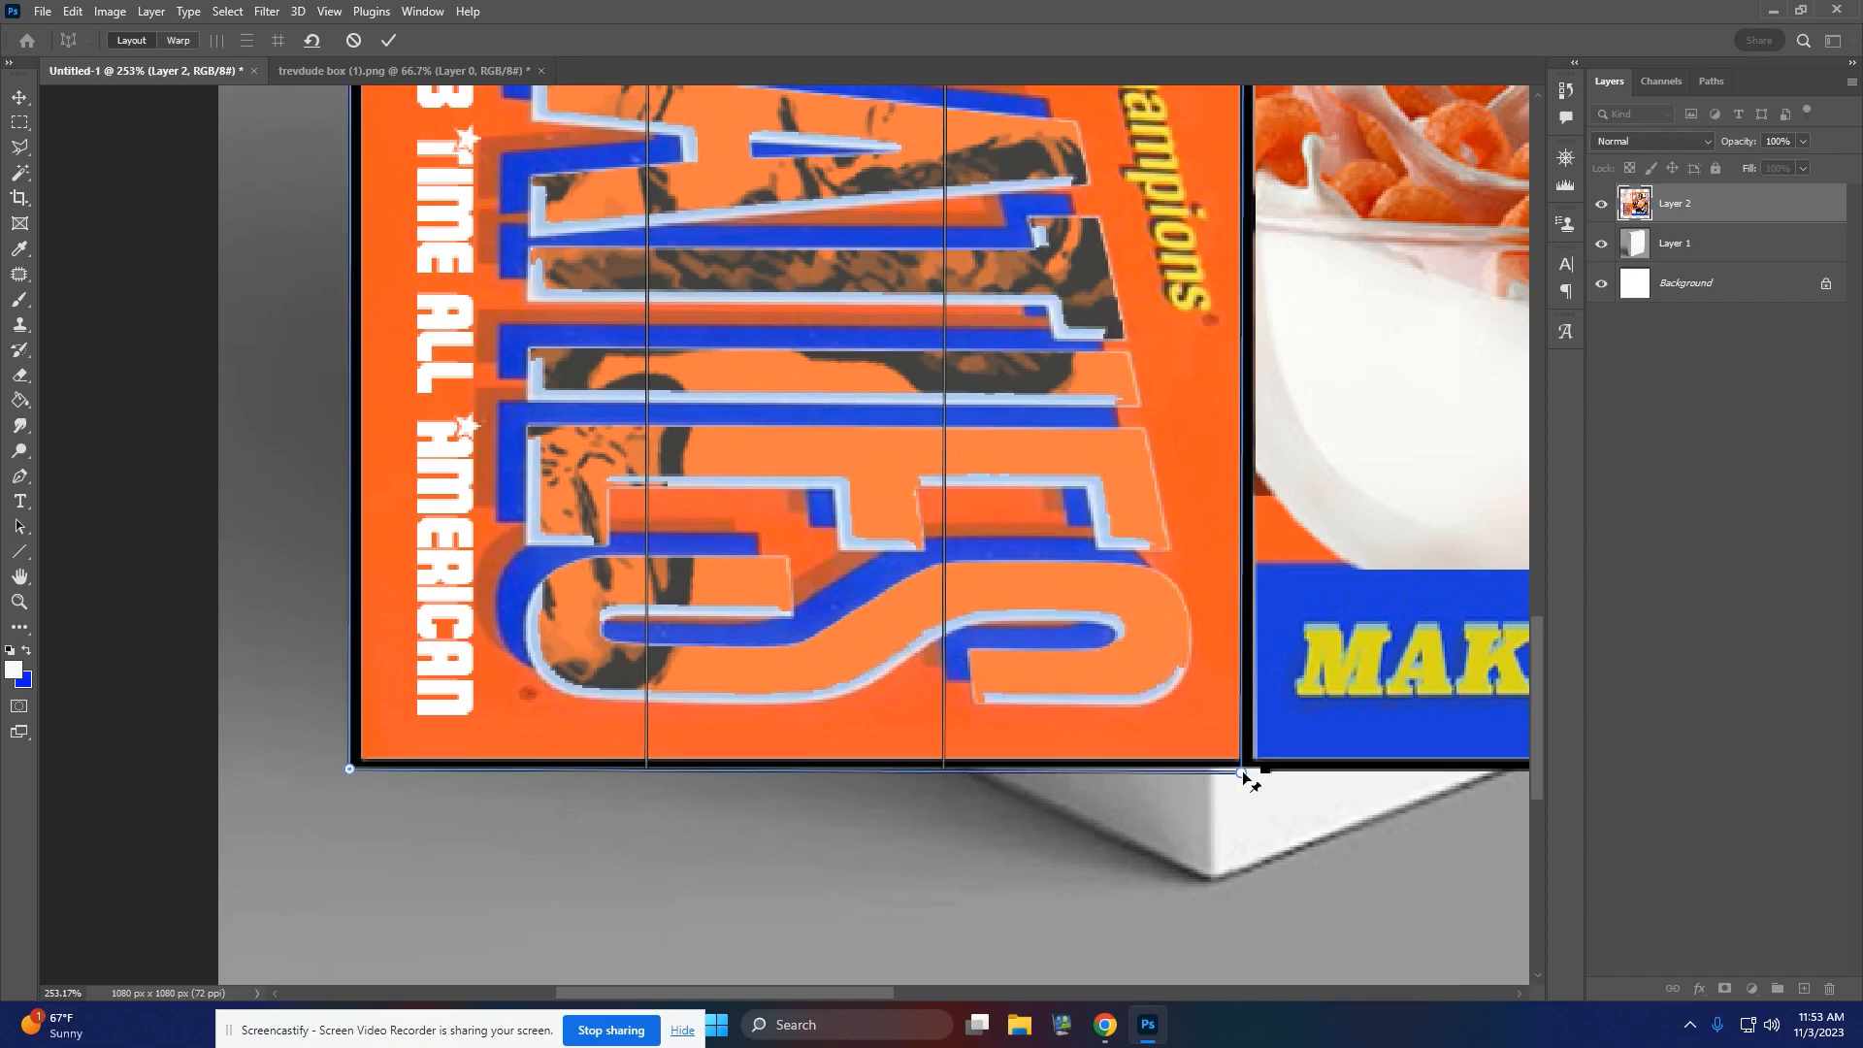
{"action": "left_click_drag", "start_coordinate": [1242, 770], "coordinate": [1249, 771]}
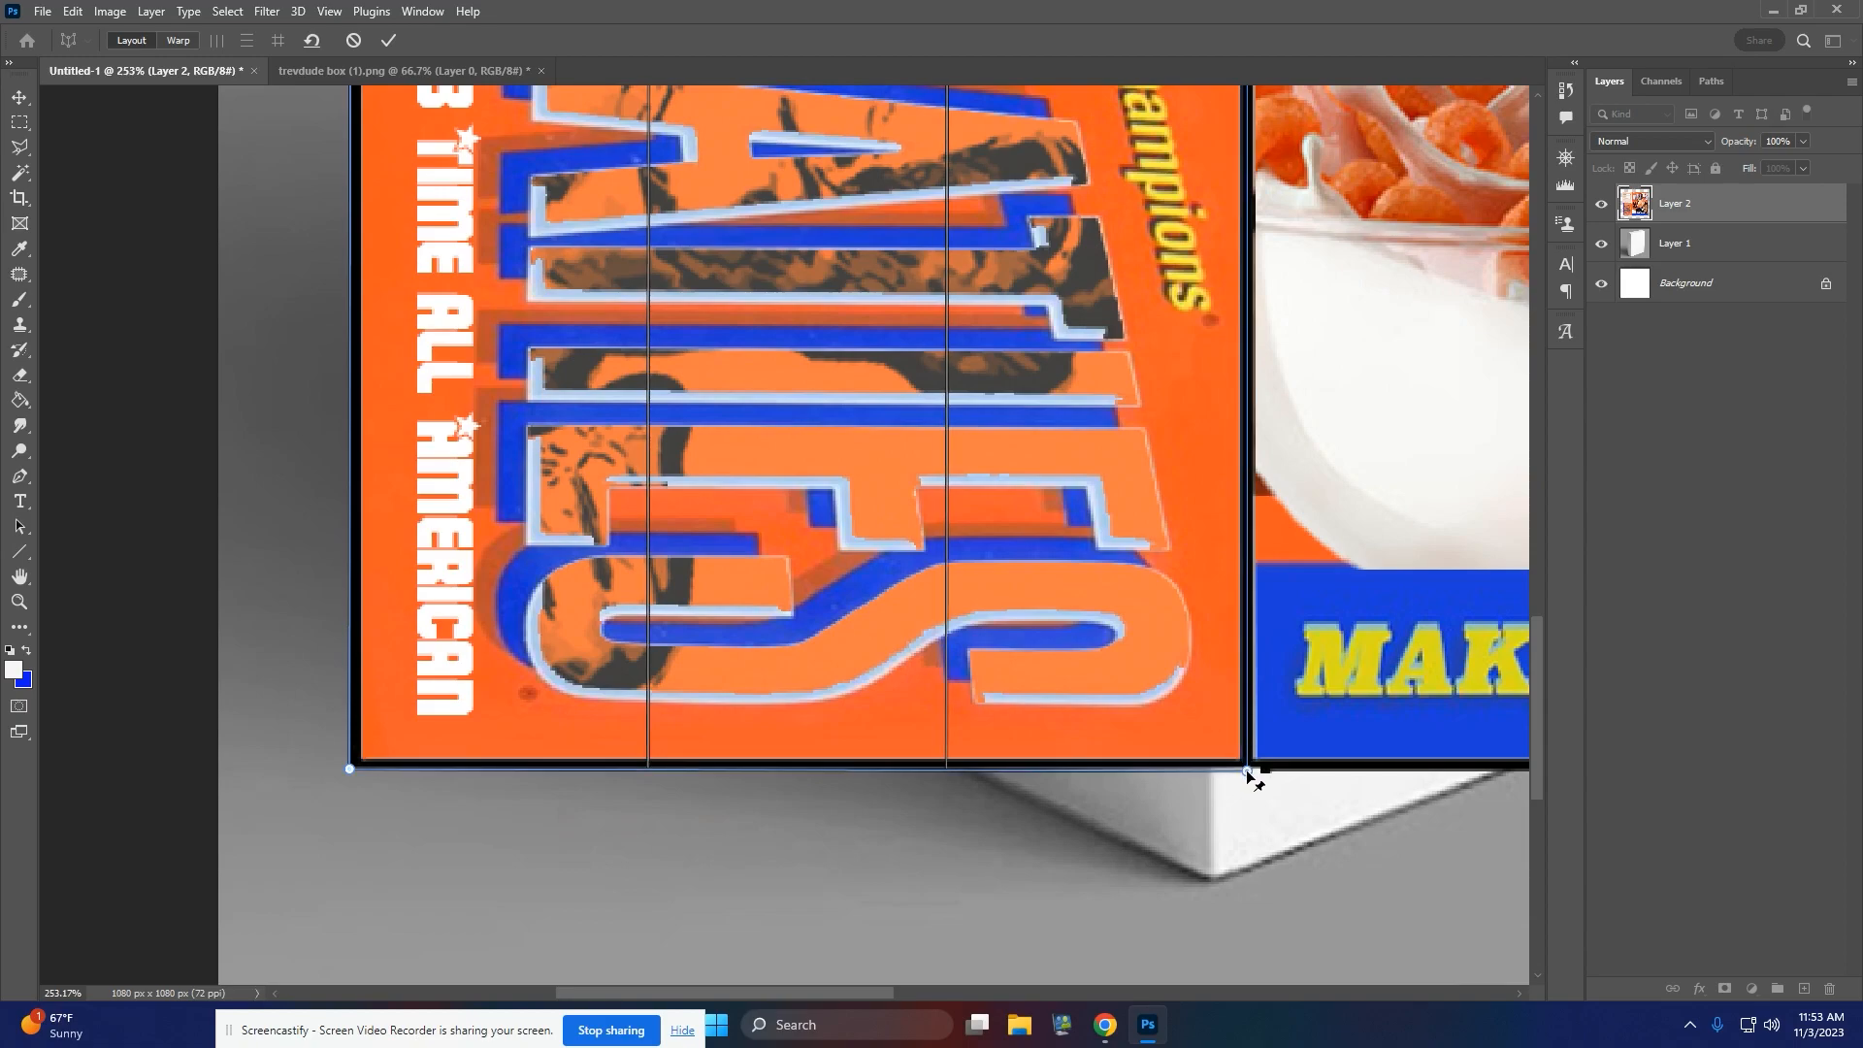
- Draw a second quad over the front panel of the artwork, joined to the side panel quad along their shared edge
{"action": "scroll", "coordinate": [1087, 837], "scroll_direction": "down", "scroll_amount": 5}
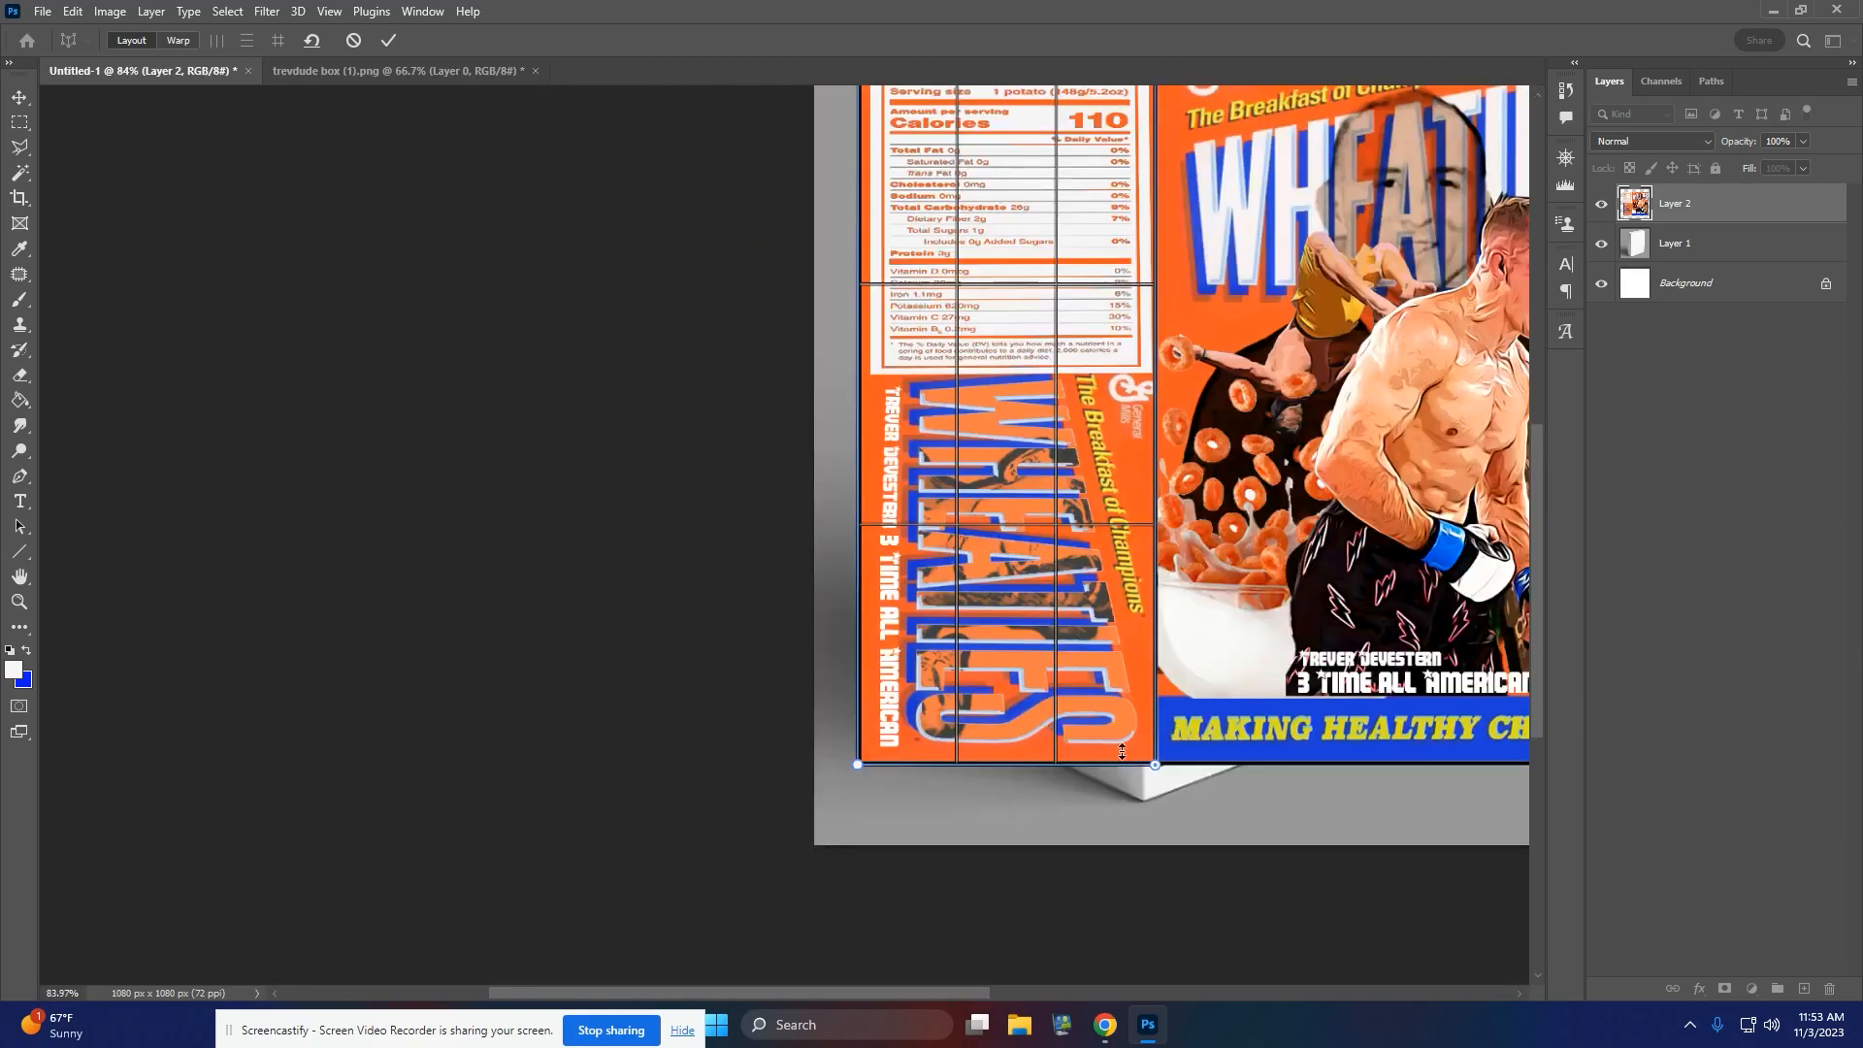
{"action": "left_click_drag", "start_coordinate": [923, 991], "coordinate": [1092, 988]}
{"action": "scroll", "coordinate": [1109, 646], "scroll_direction": "up", "scroll_amount": 2}
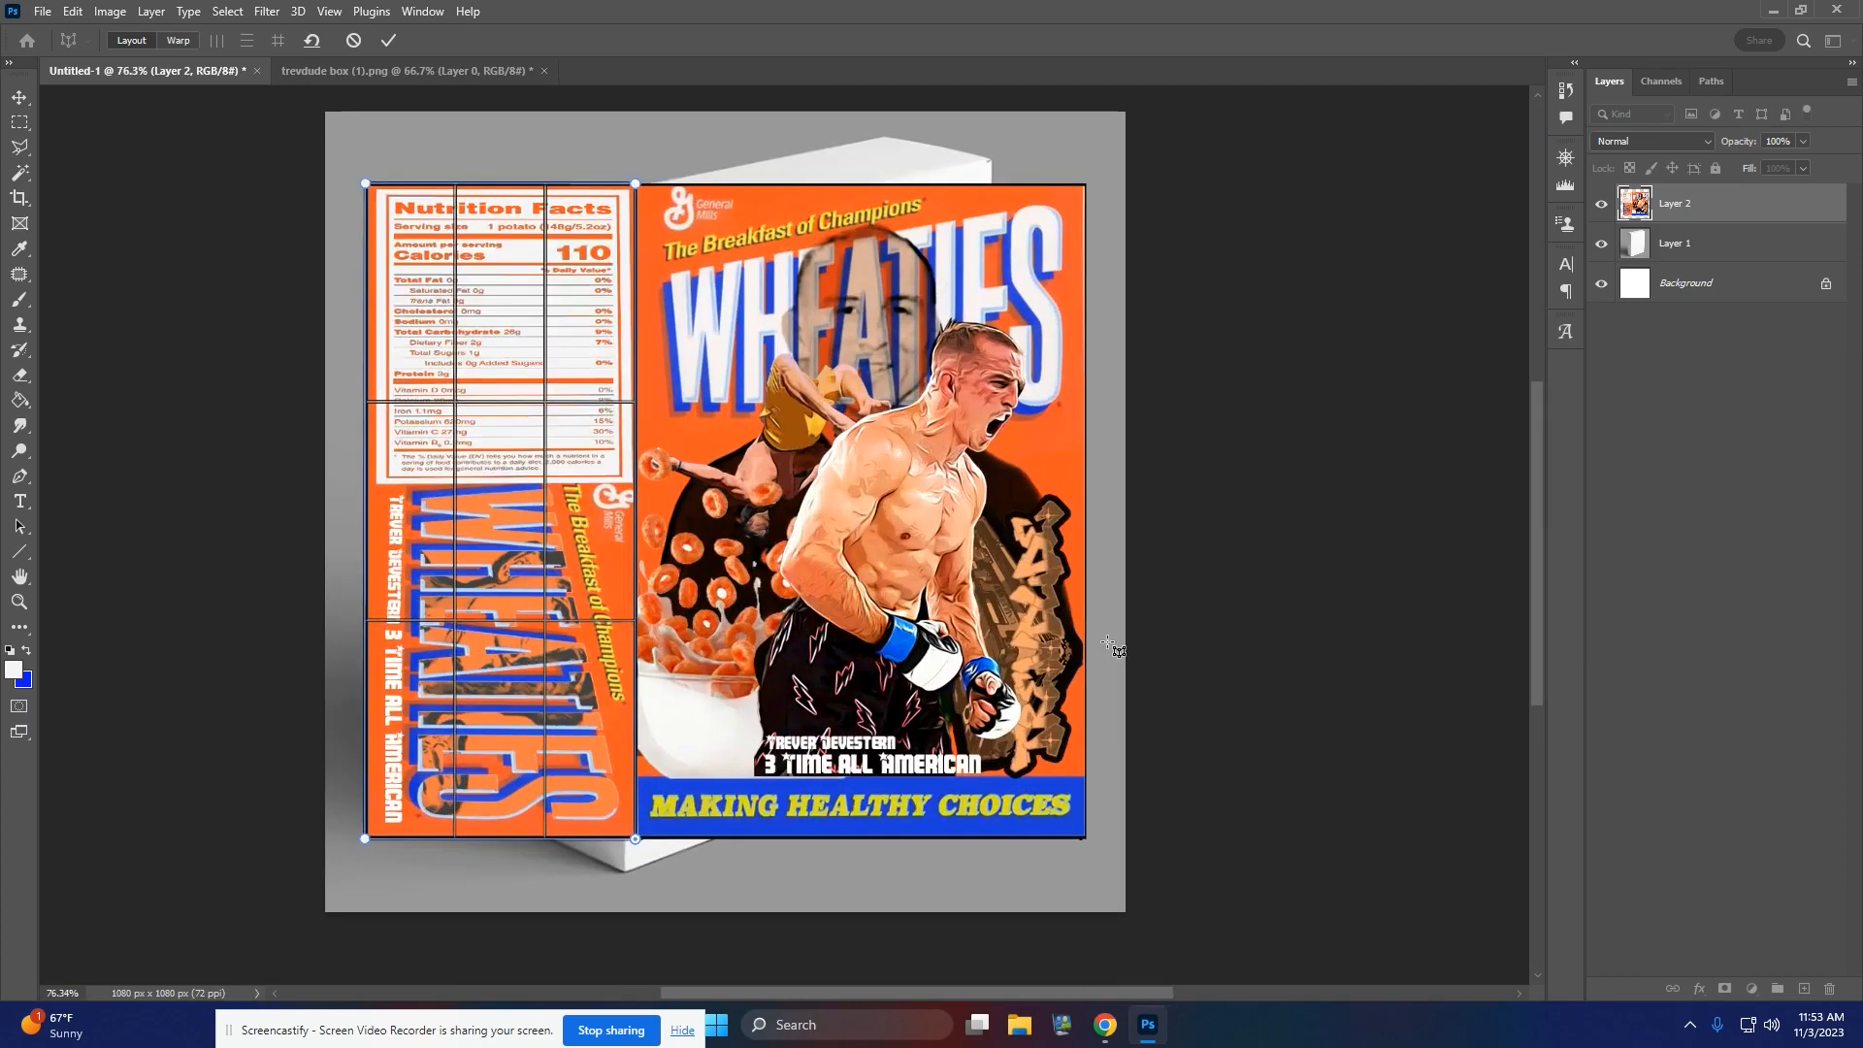
{"action": "left_click", "coordinate": [1086, 179]}
{"action": "key", "text": "ctrl+z"}
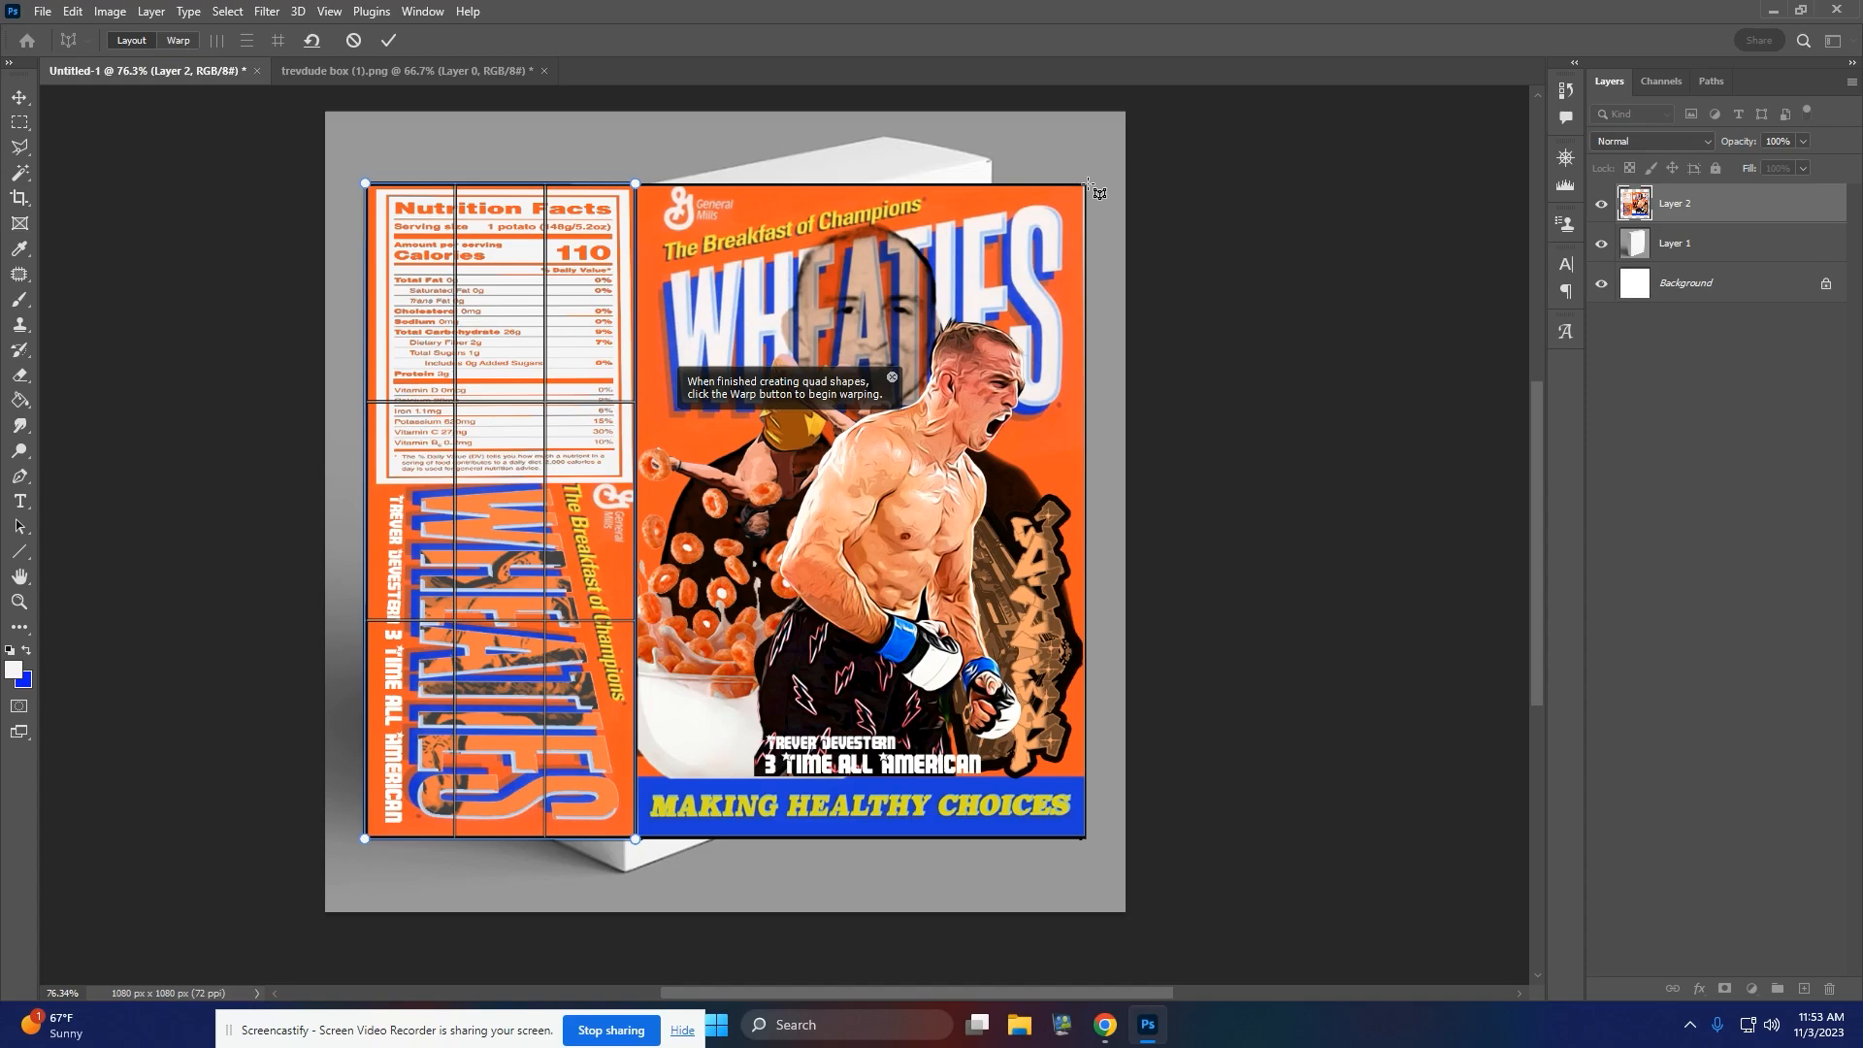
{"action": "left_click_drag", "start_coordinate": [1086, 182], "coordinate": [636, 838]}
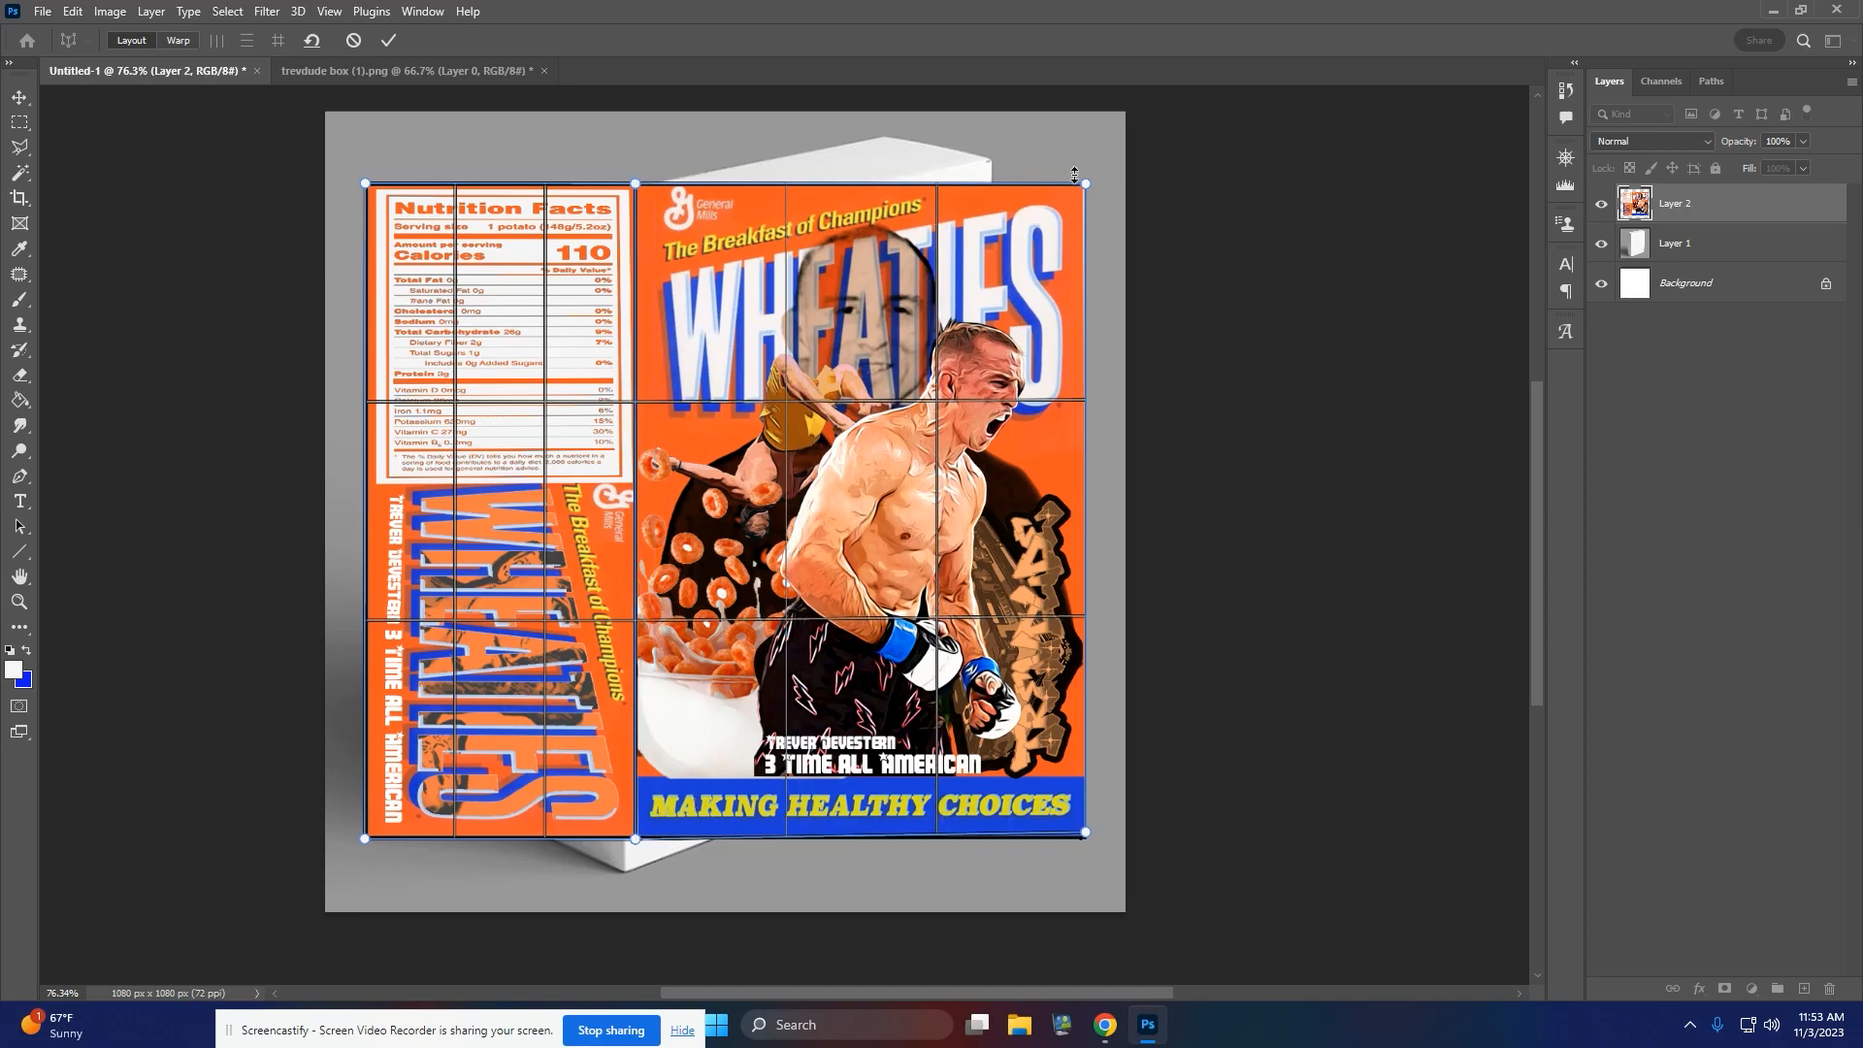
- Align the front quad's two outer corners with the artwork's upper and lower outer corners
{"action": "scroll", "coordinate": [1077, 179], "scroll_direction": "up", "scroll_amount": 8}
{"action": "left_click_drag", "start_coordinate": [1138, 238], "coordinate": [1138, 230]}
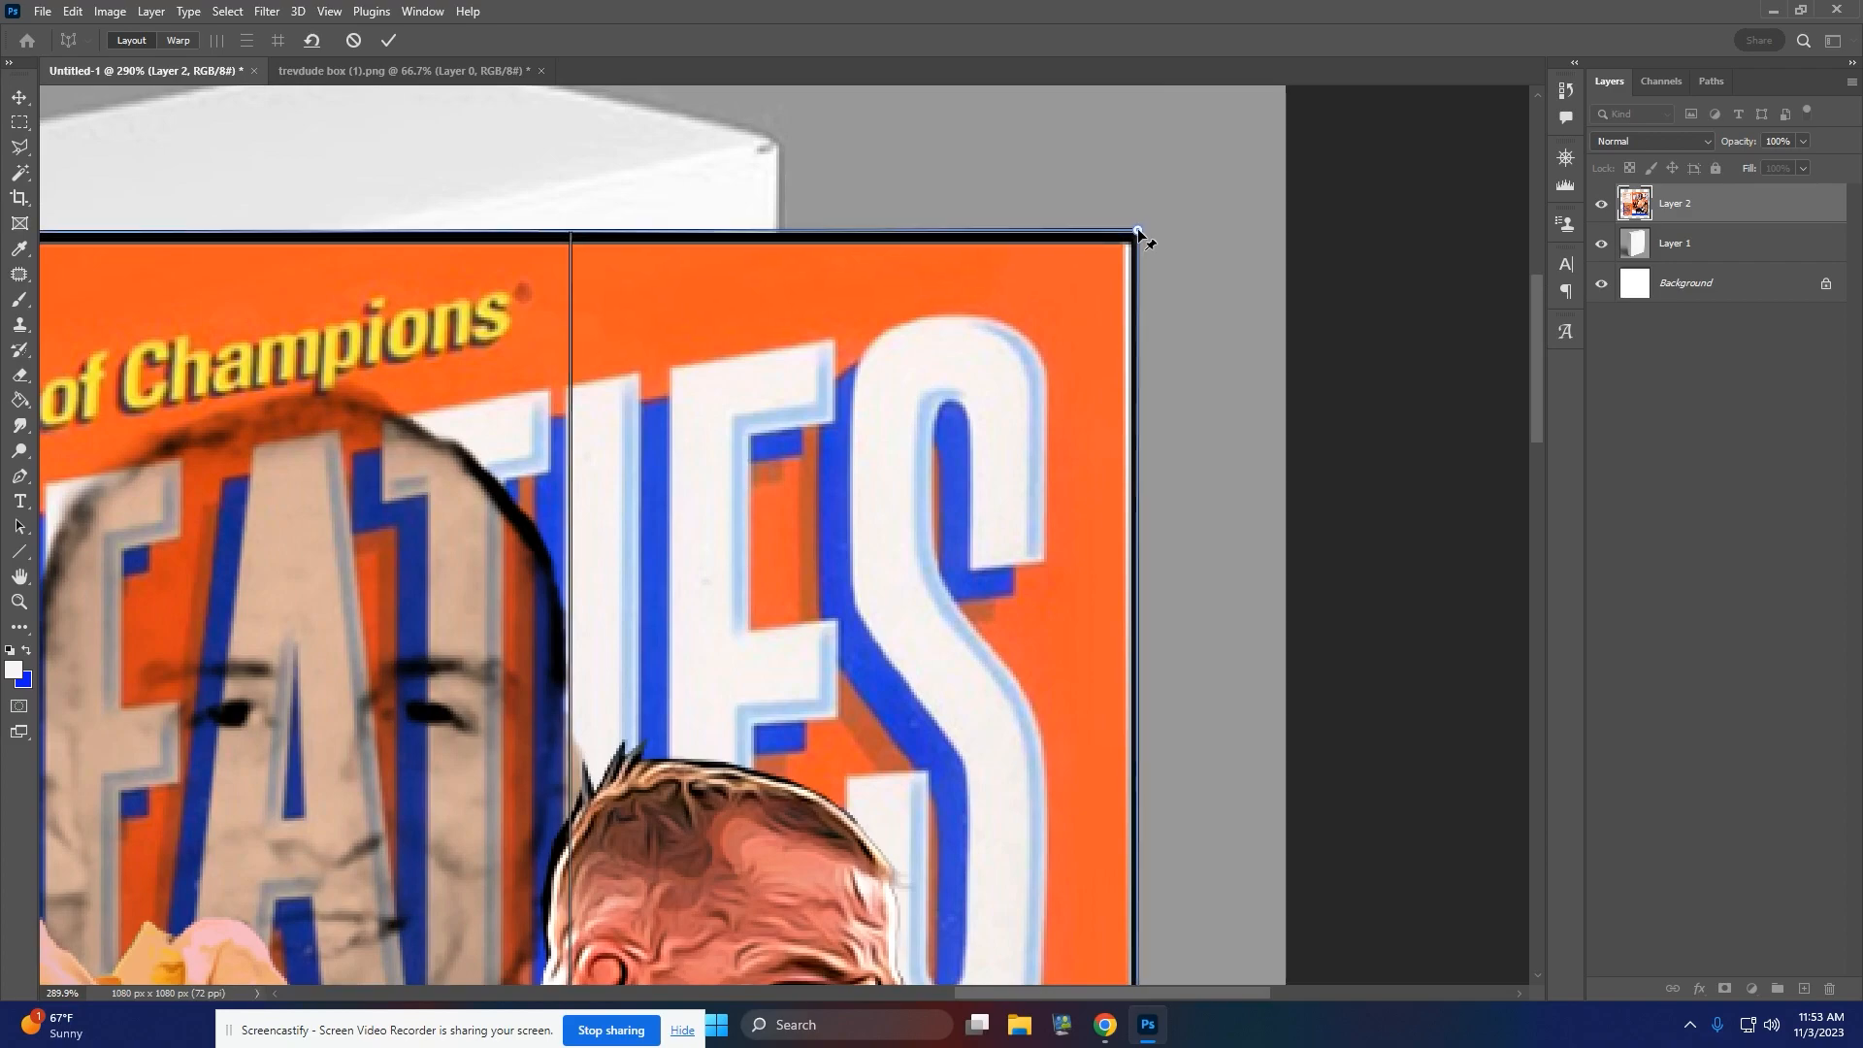
{"action": "scroll", "coordinate": [934, 594], "scroll_direction": "down", "scroll_amount": 2}
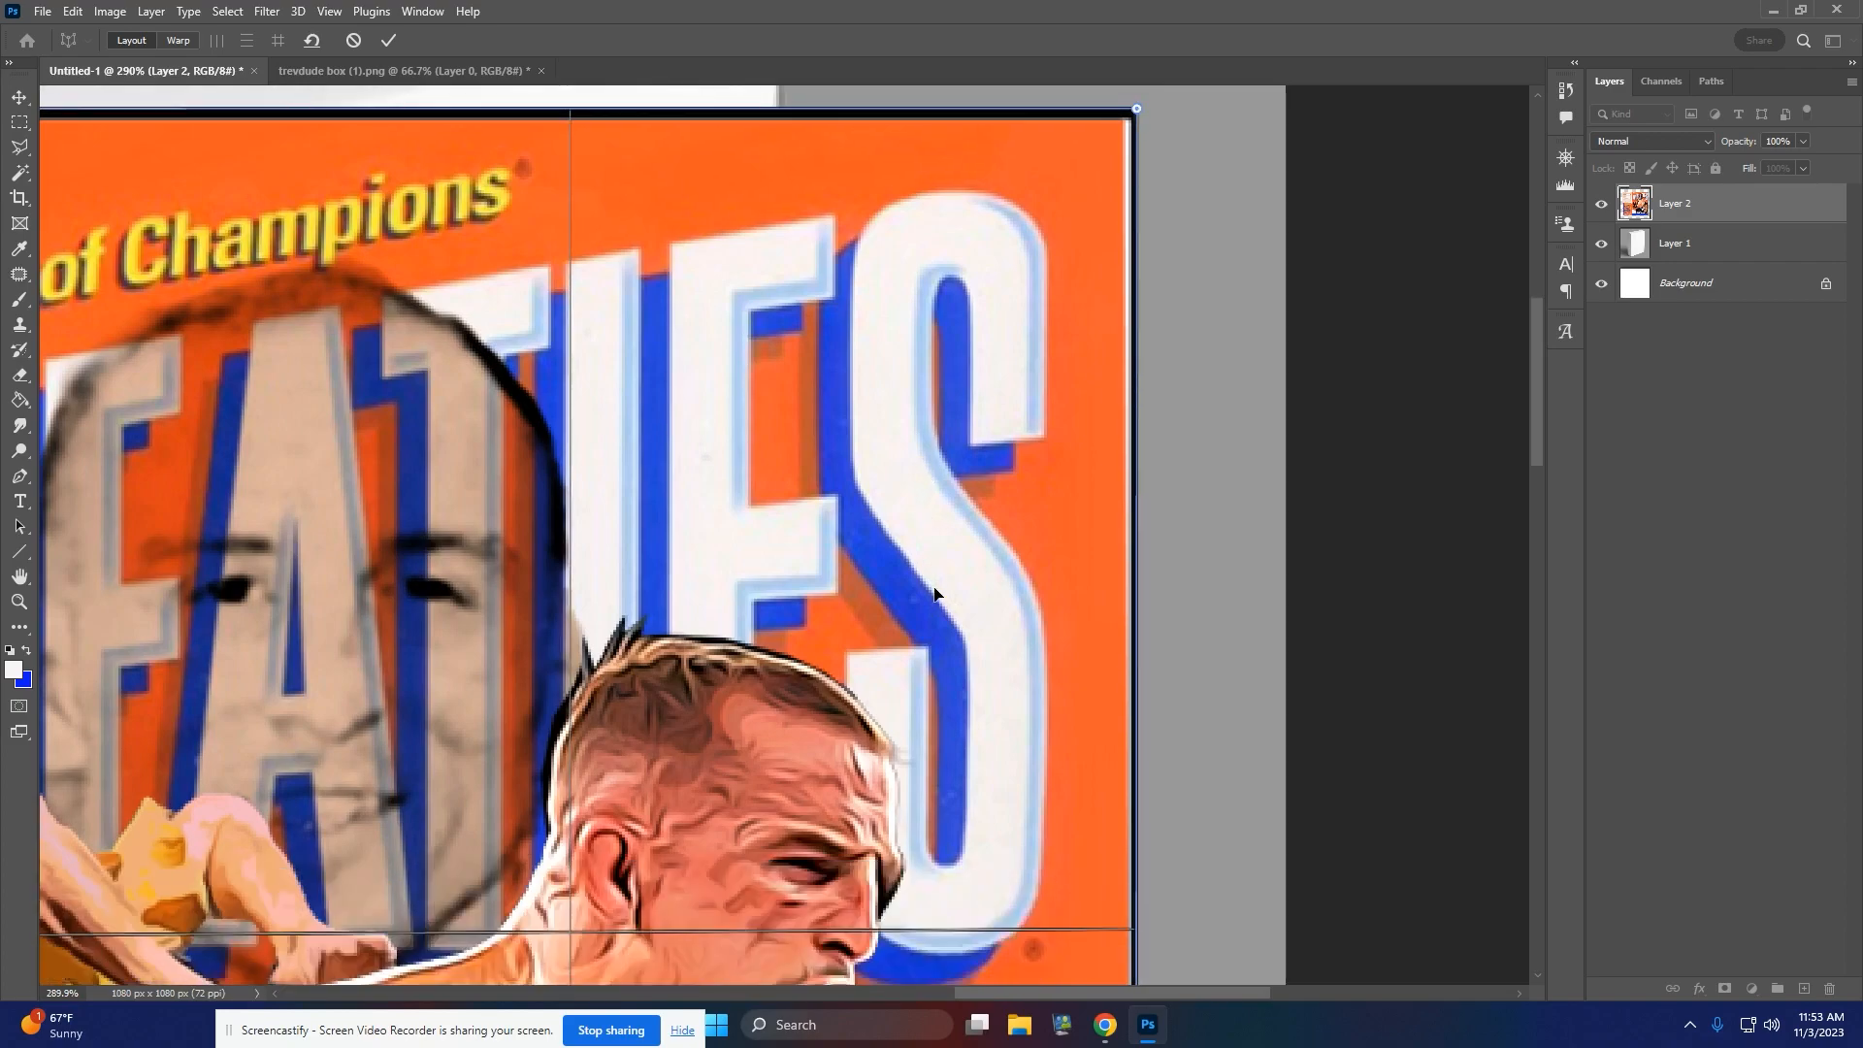
{"action": "scroll", "coordinate": [936, 587], "scroll_direction": "down", "scroll_amount": 10}
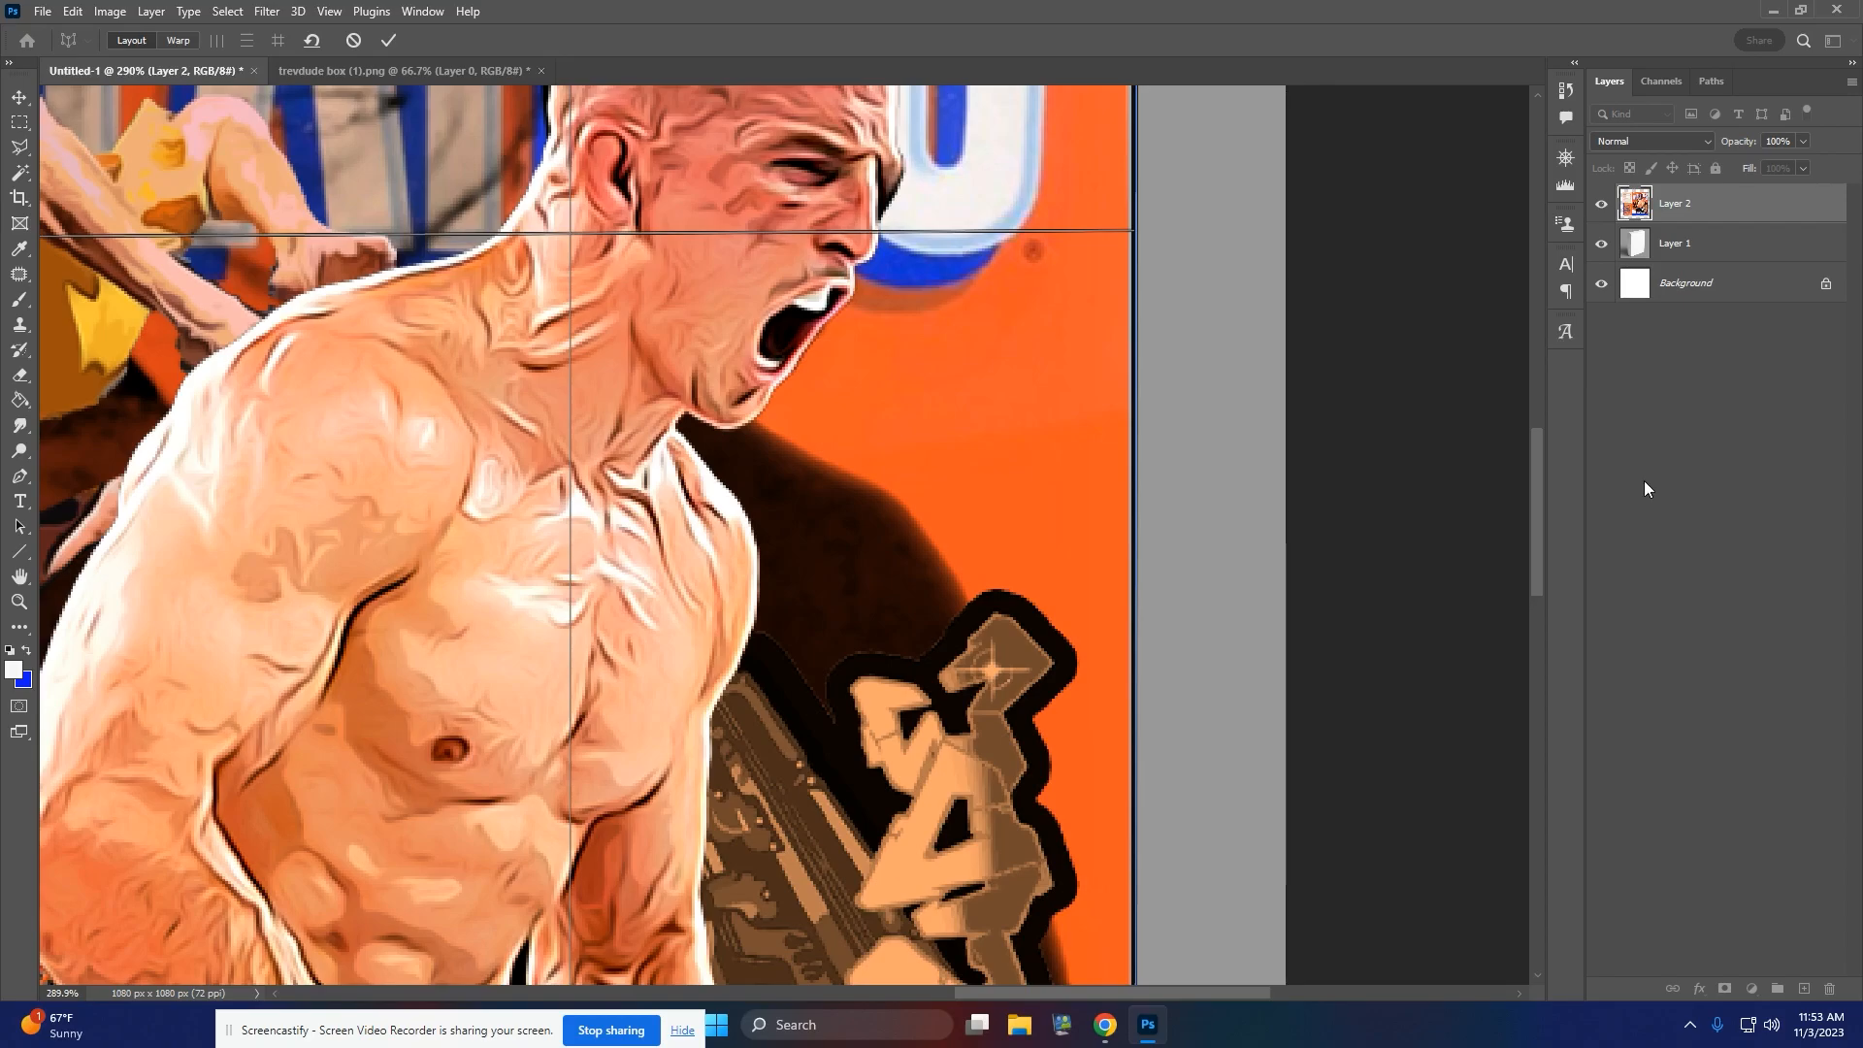
{"action": "left_click_drag", "start_coordinate": [1540, 466], "coordinate": [1552, 689]}
{"action": "left_click_drag", "start_coordinate": [1133, 691], "coordinate": [1137, 718]}
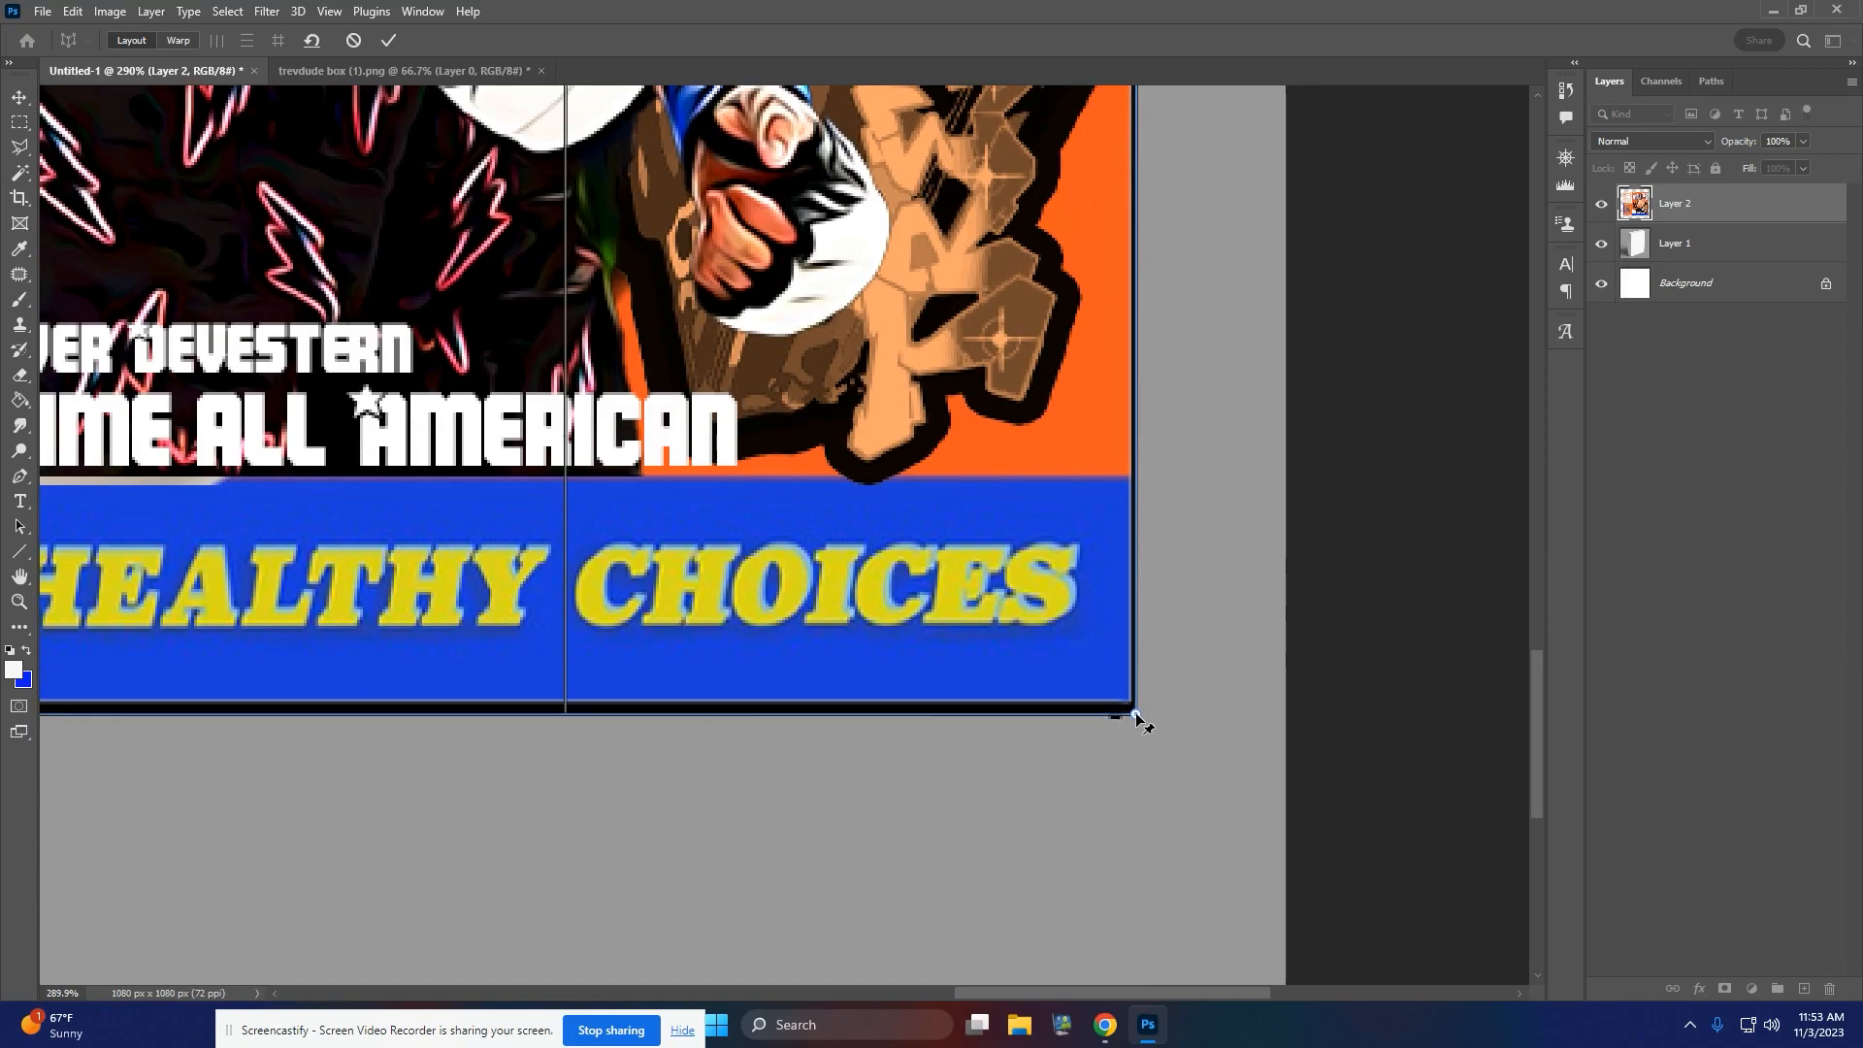
- Switch Perspective Warp to Warp mode and move the front panel's four corners onto the blank box's front face
{"action": "scroll", "coordinate": [516, 648], "scroll_direction": "down", "scroll_amount": 6}
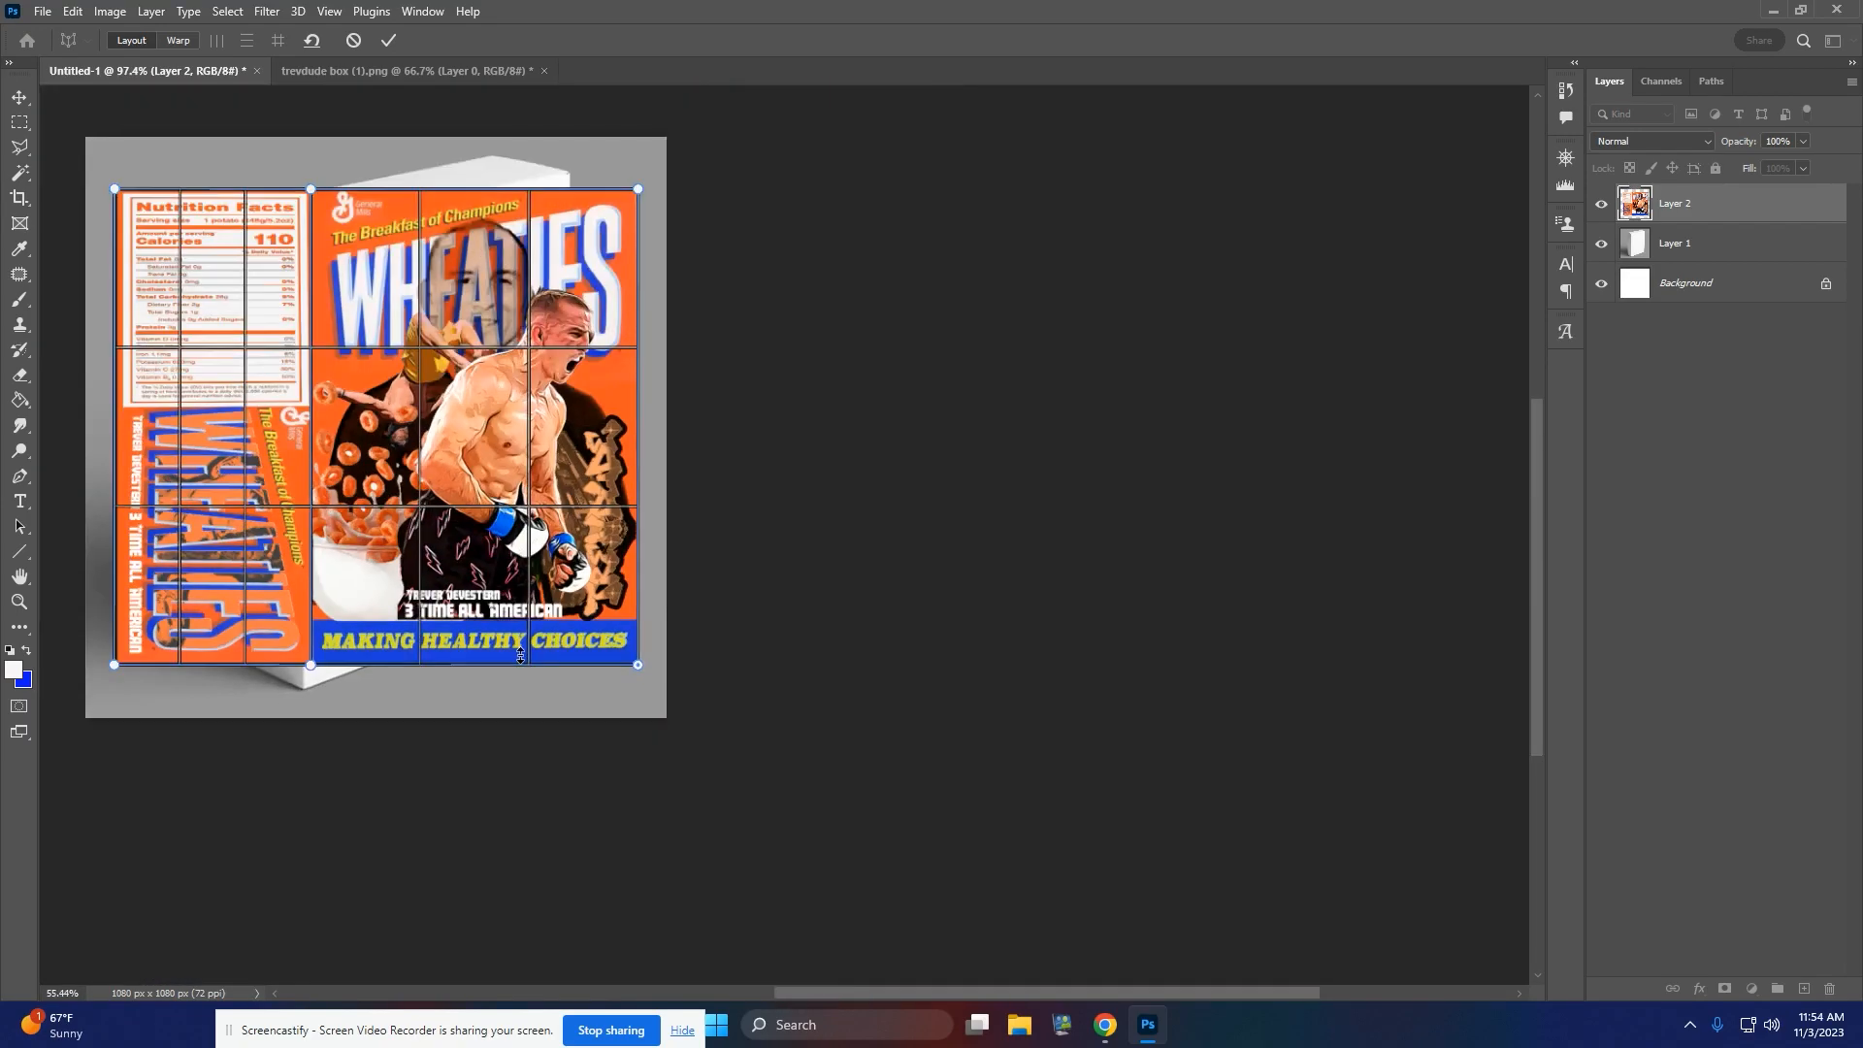
{"action": "left_click_drag", "start_coordinate": [1188, 999], "coordinate": [1057, 999]}
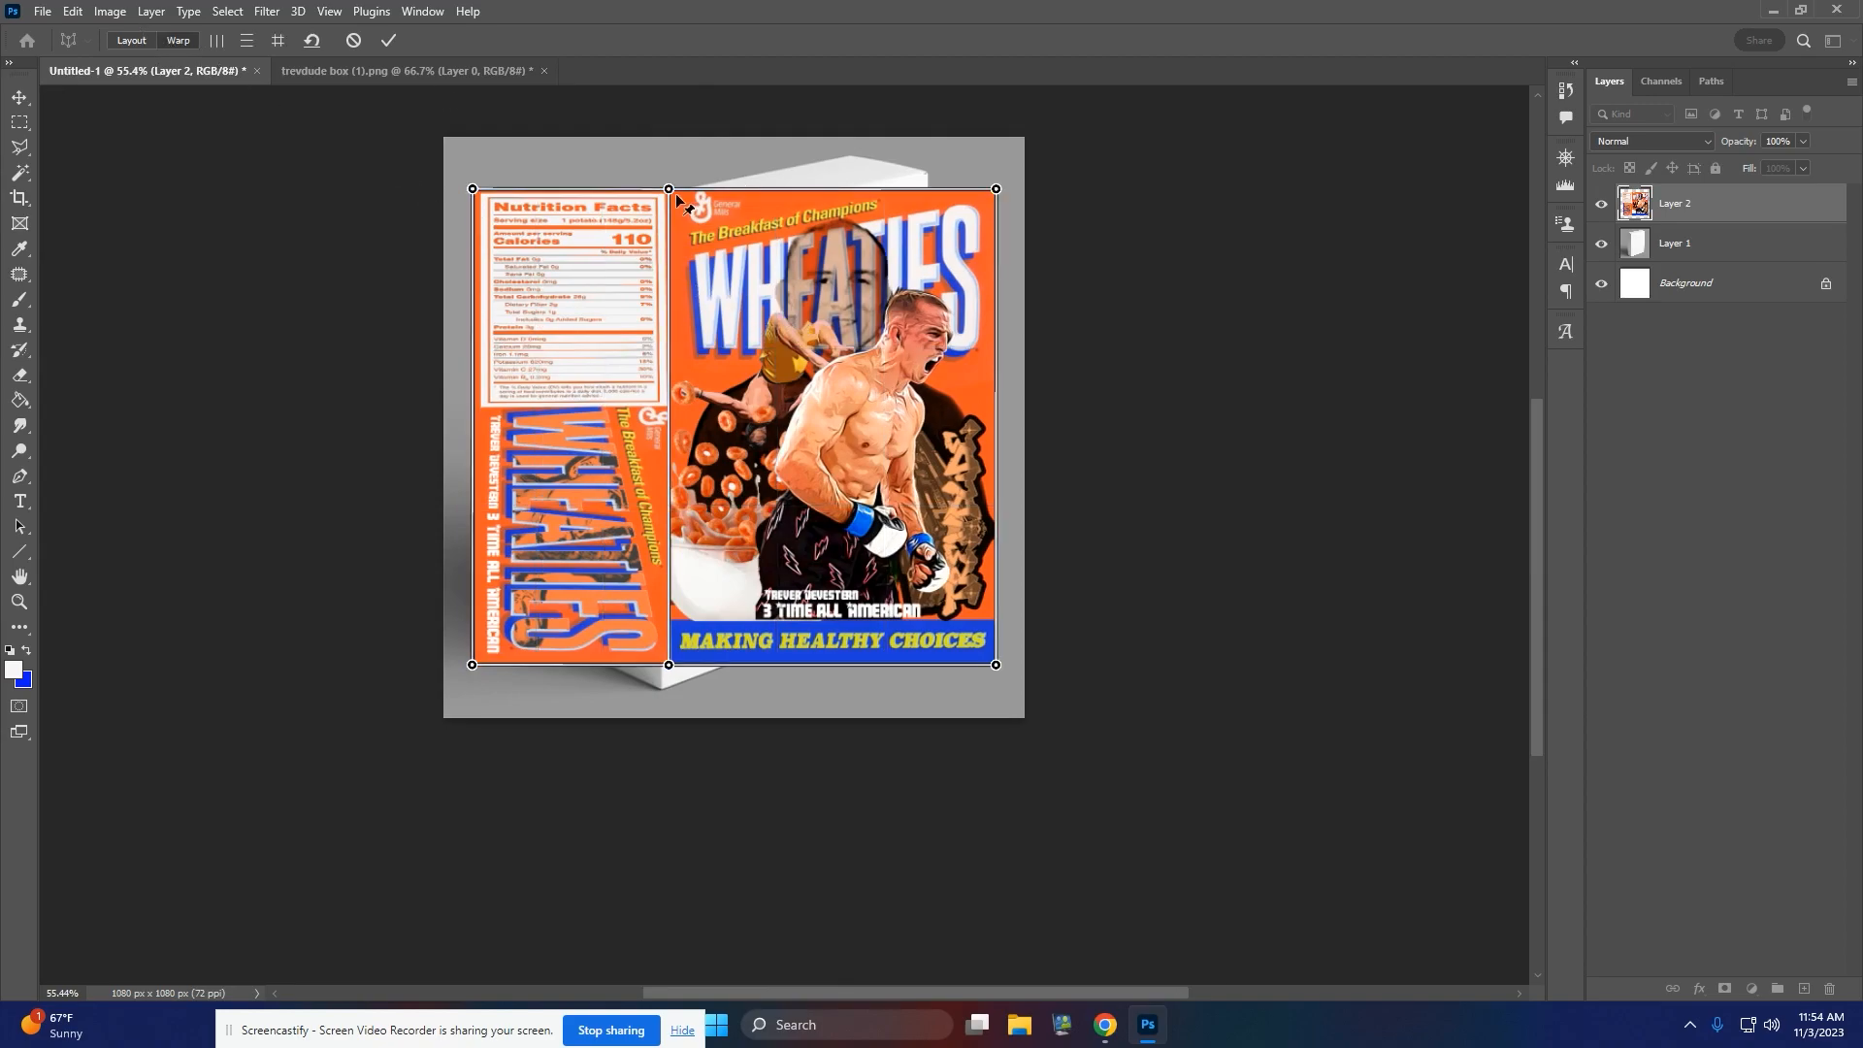
{"action": "left_click_drag", "start_coordinate": [996, 188], "coordinate": [929, 173]}
{"action": "left_click_drag", "start_coordinate": [994, 667], "coordinate": [917, 588]}
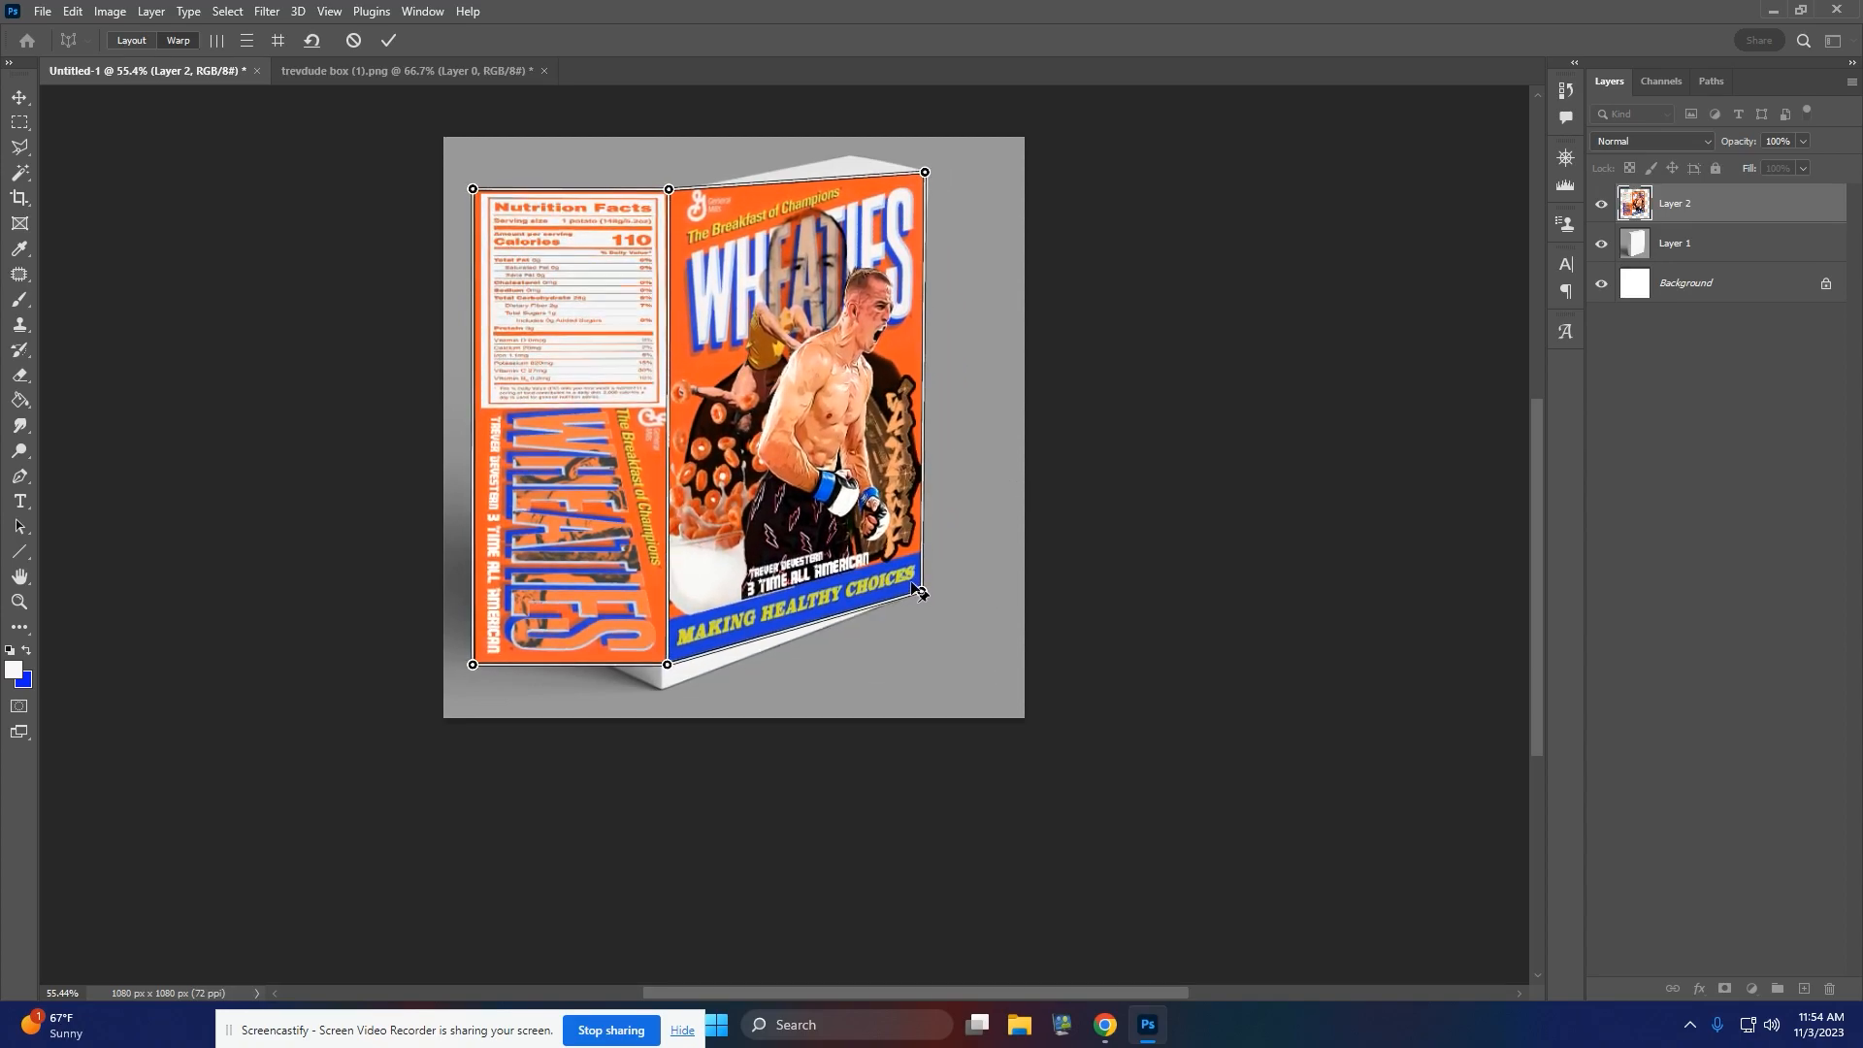
{"action": "left_click_drag", "start_coordinate": [666, 665], "coordinate": [661, 691]}
{"action": "left_click_drag", "start_coordinate": [669, 192], "coordinate": [660, 235]}
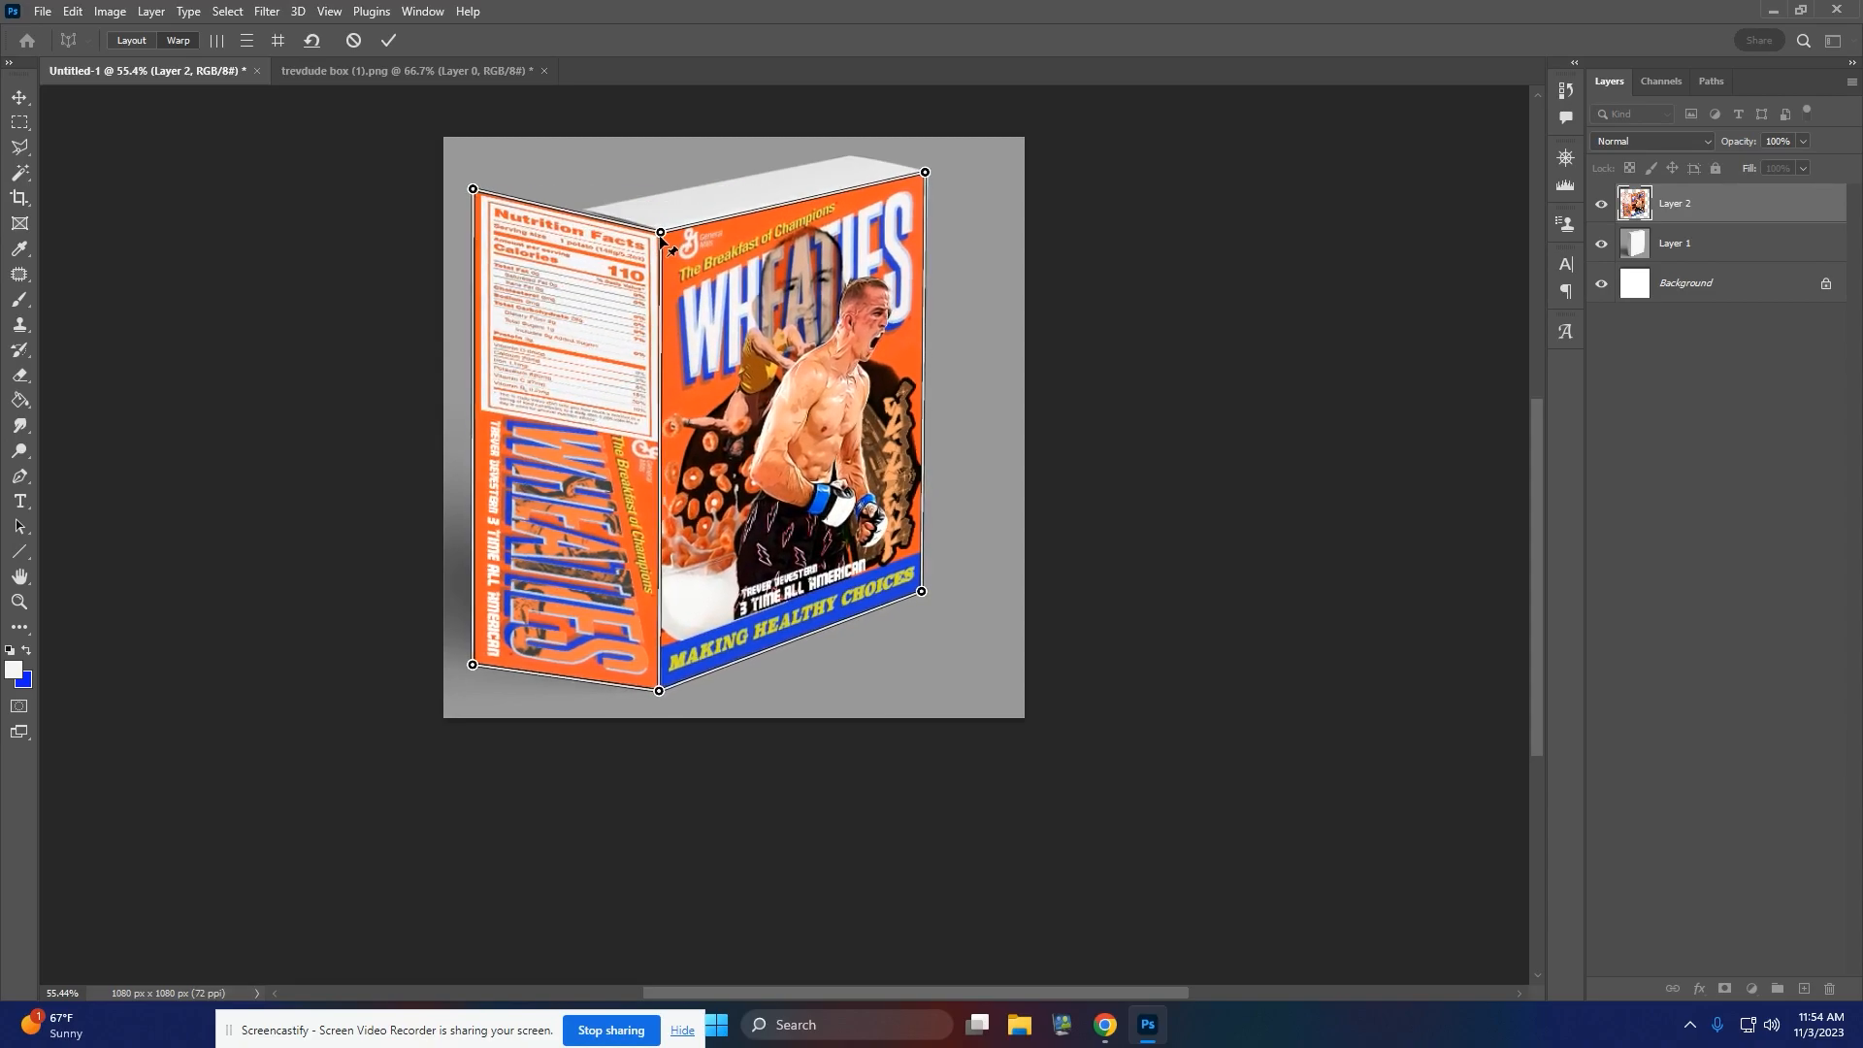
- Fit the side panel's outer corners to the box's narrow side face and realign the shifted front panel corners
{"action": "left_click_drag", "start_coordinate": [472, 190], "coordinate": [654, 231]}
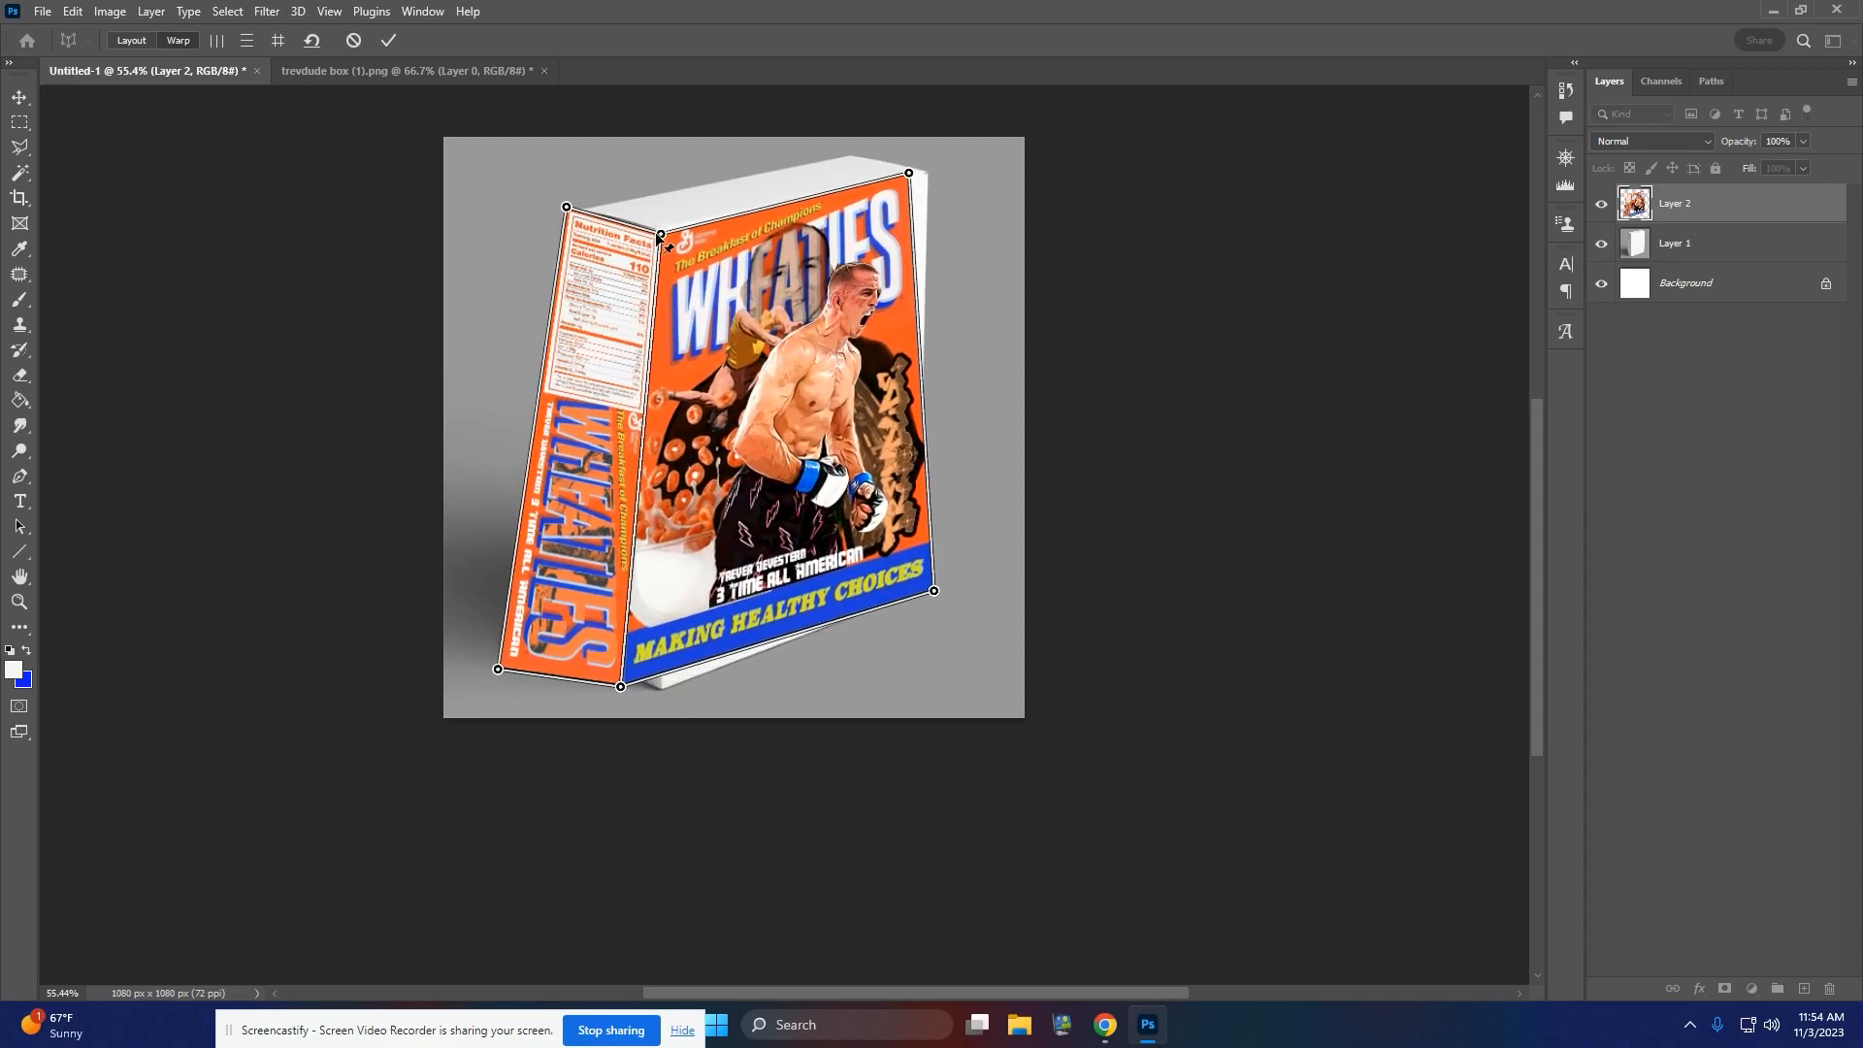
{"action": "left_click_drag", "start_coordinate": [619, 691], "coordinate": [664, 691]}
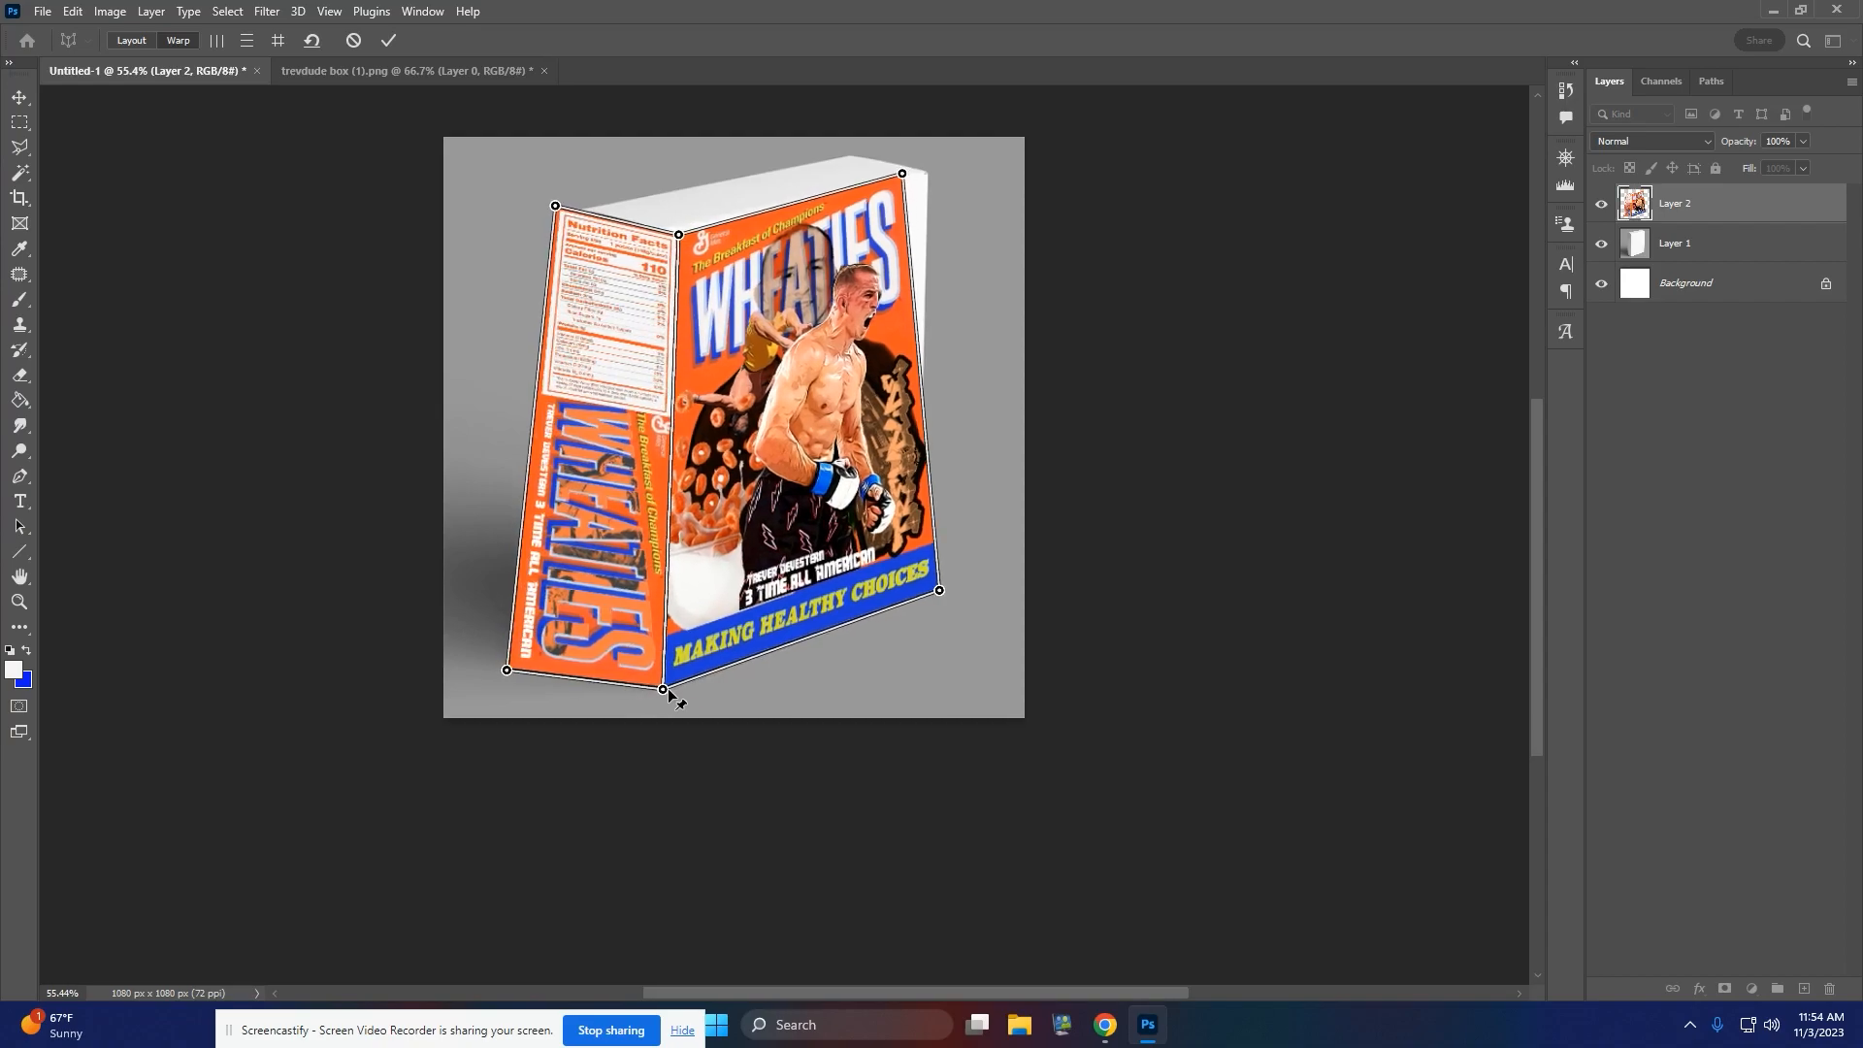
{"action": "left_click_drag", "start_coordinate": [507, 670], "coordinate": [663, 690]}
{"action": "left_click_drag", "start_coordinate": [933, 590], "coordinate": [918, 589]}
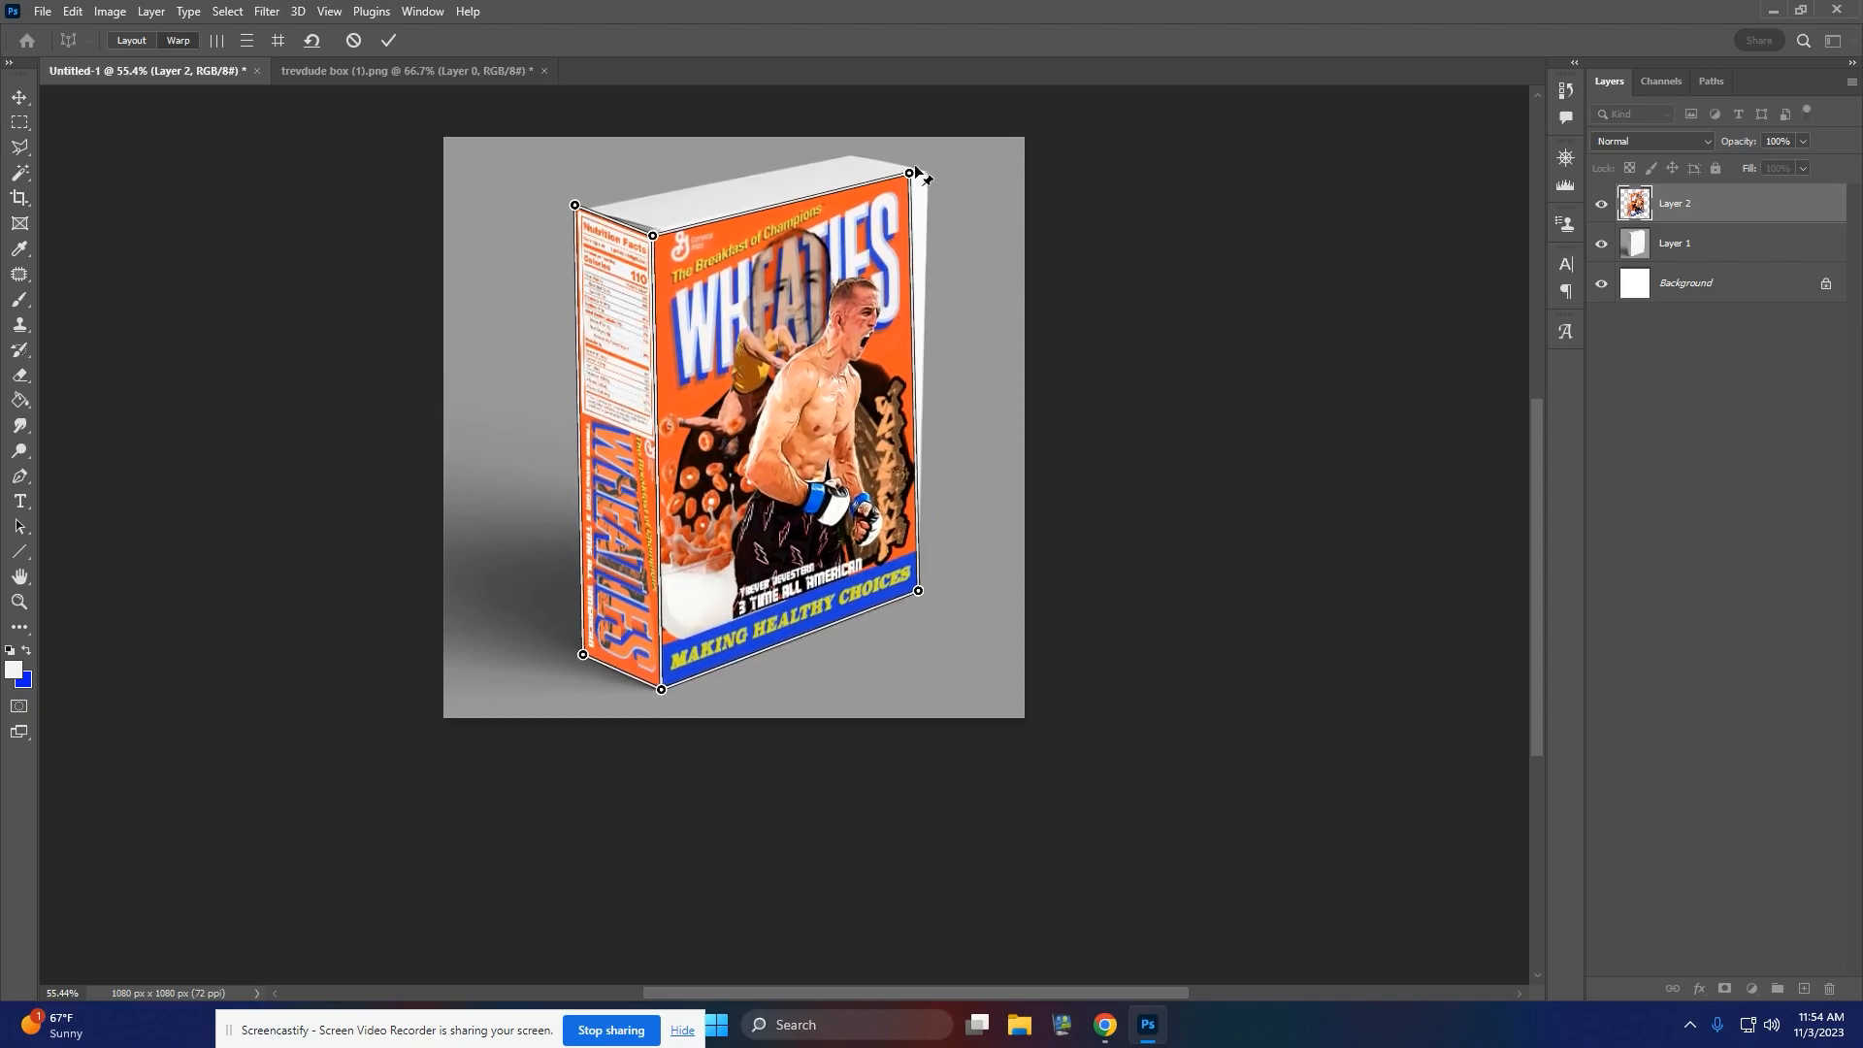
{"action": "left_click_drag", "start_coordinate": [910, 174], "coordinate": [928, 175]}
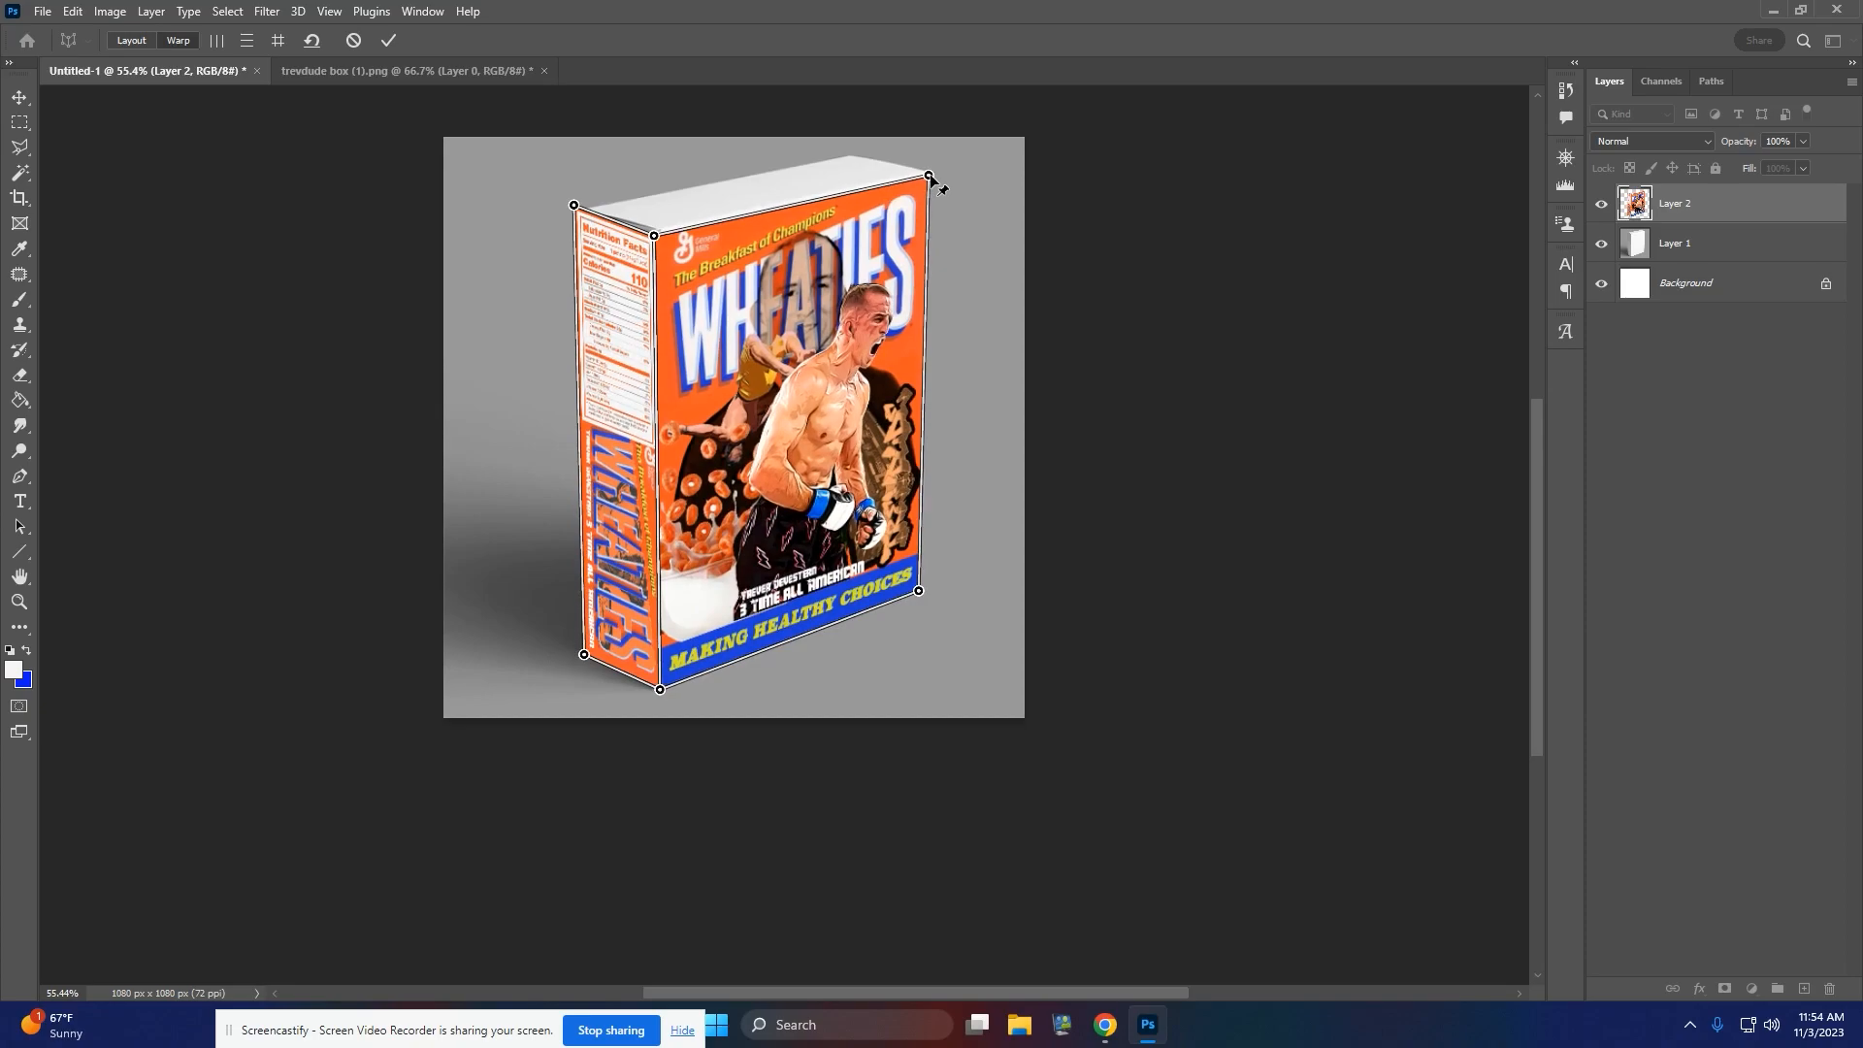
{"action": "left_click_drag", "start_coordinate": [654, 236], "coordinate": [658, 230]}
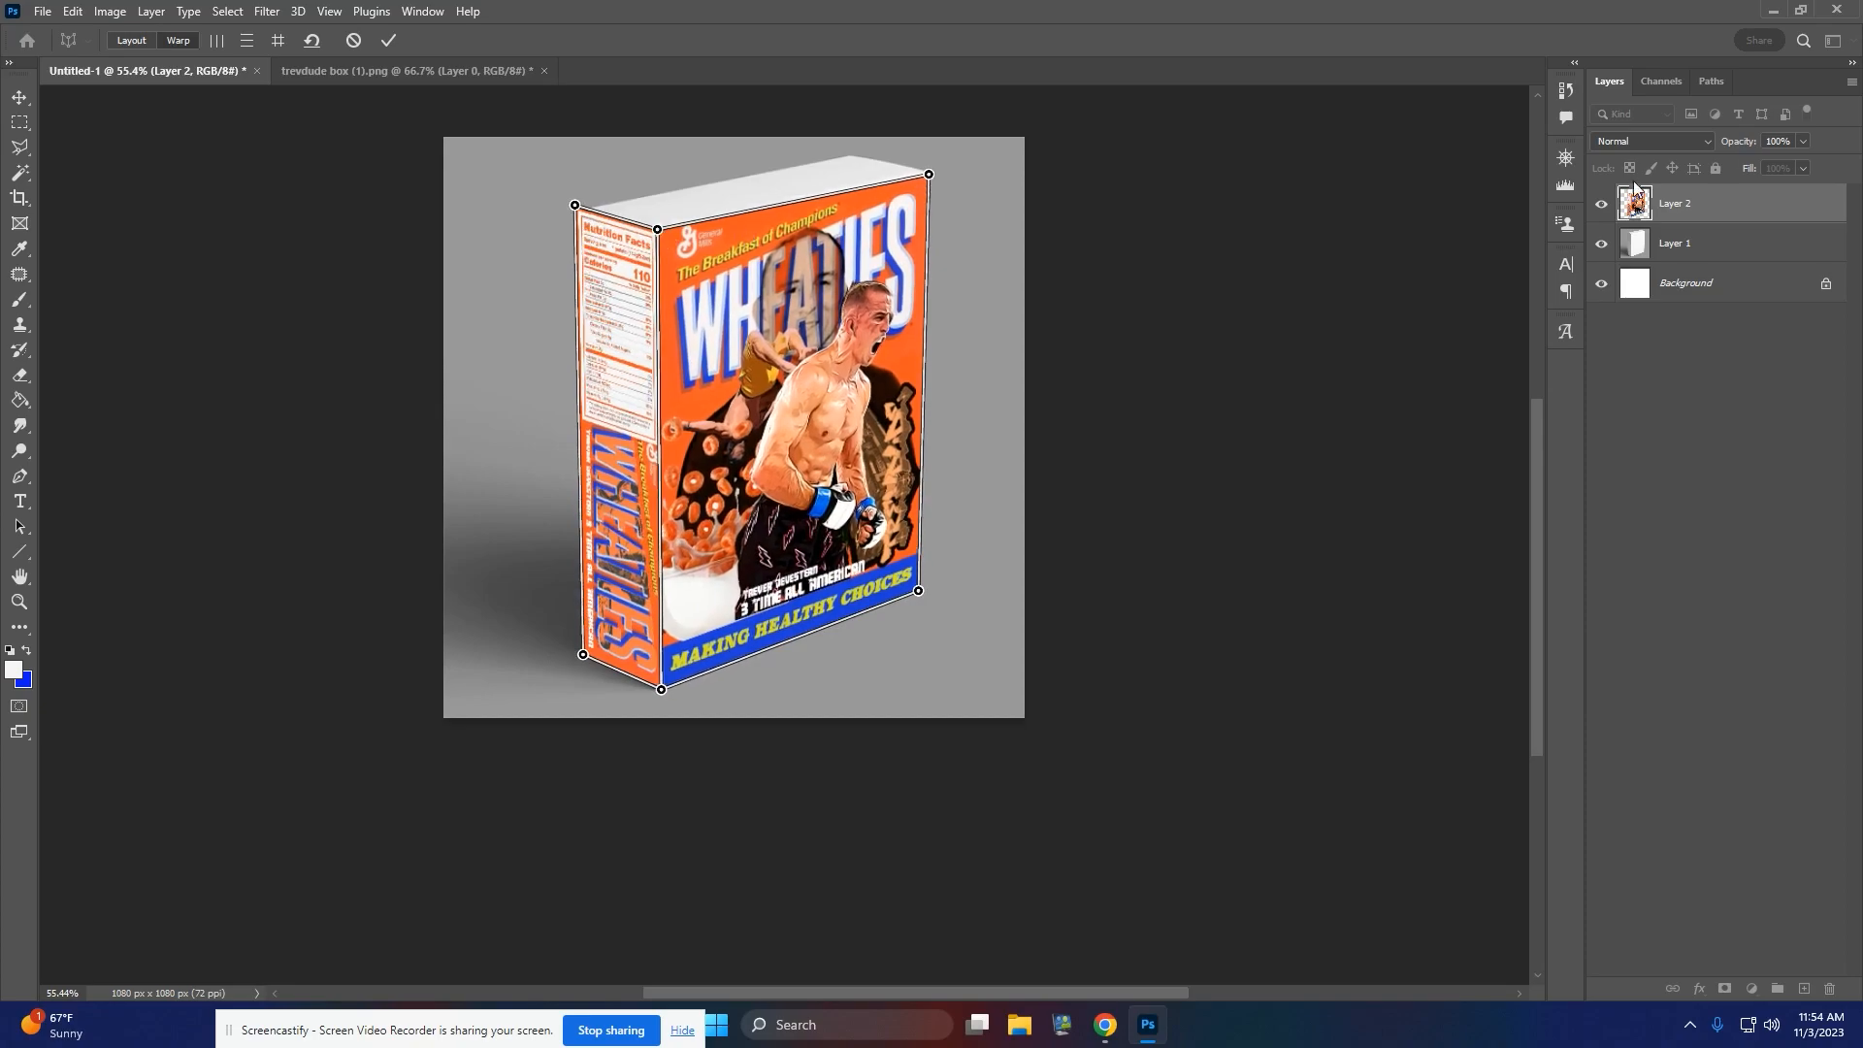
- Lower the opacity of Layer 2 to 66%
{"action": "left_click", "coordinate": [1802, 141]}
{"action": "left_click", "coordinate": [1782, 162]}
{"action": "left_click_drag", "start_coordinate": [1773, 159], "coordinate": [1772, 159]}
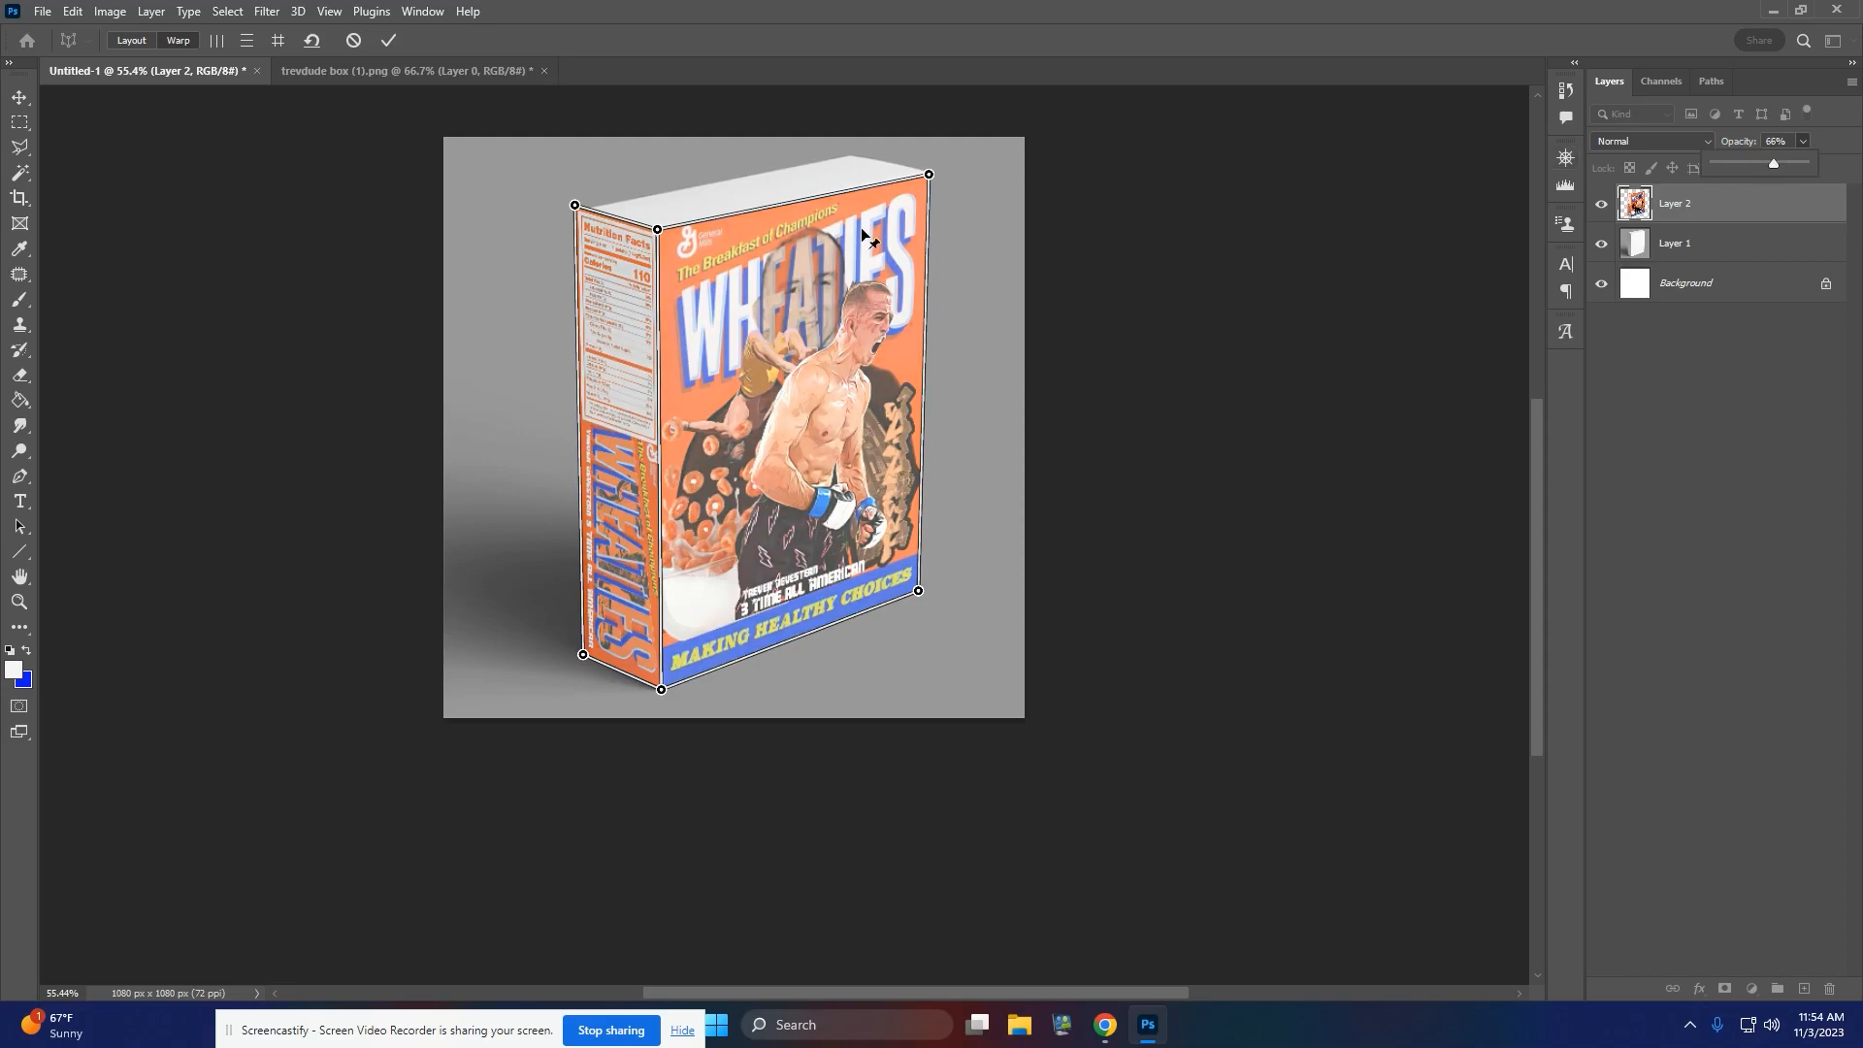
- Fine-tune the three upper warp corners so they match the top corners of the blank box's side and front faces
{"action": "scroll", "coordinate": [665, 184], "scroll_direction": "up", "scroll_amount": 10}
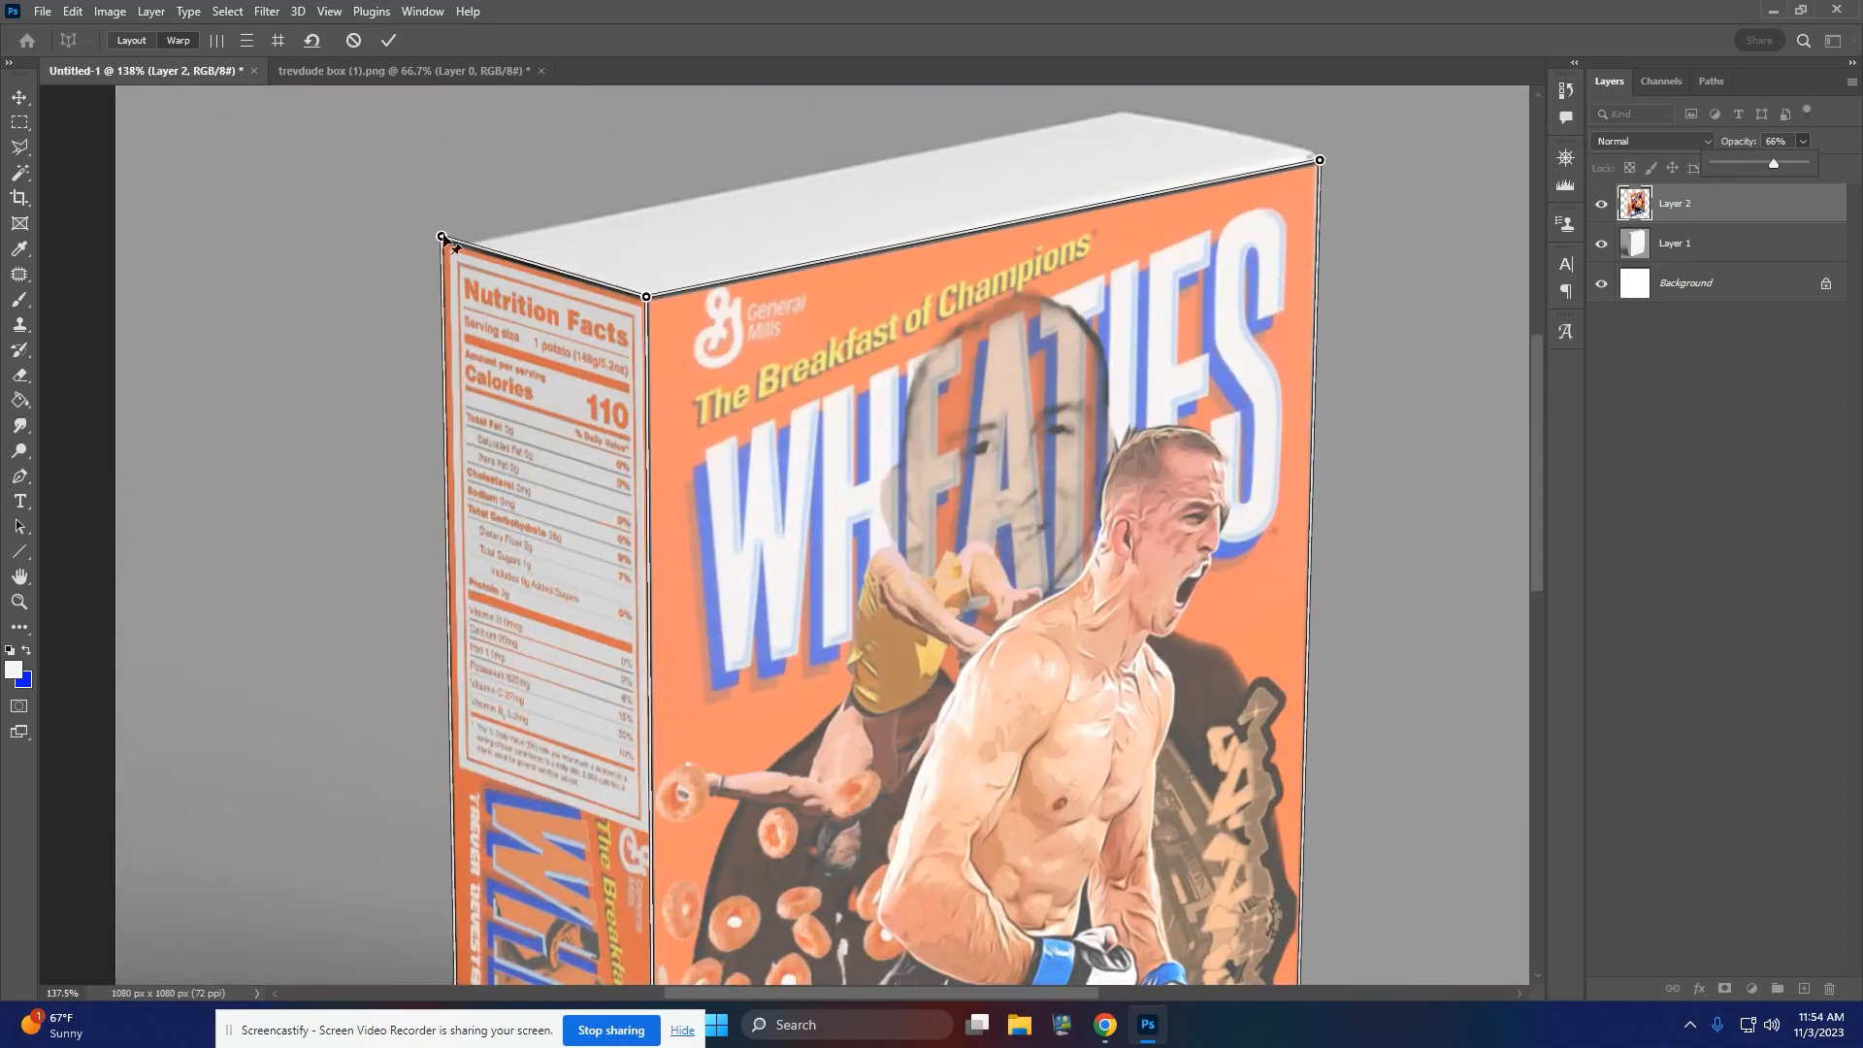
{"action": "left_click", "coordinate": [440, 236]}
{"action": "left_click_drag", "start_coordinate": [441, 238], "coordinate": [458, 251]}
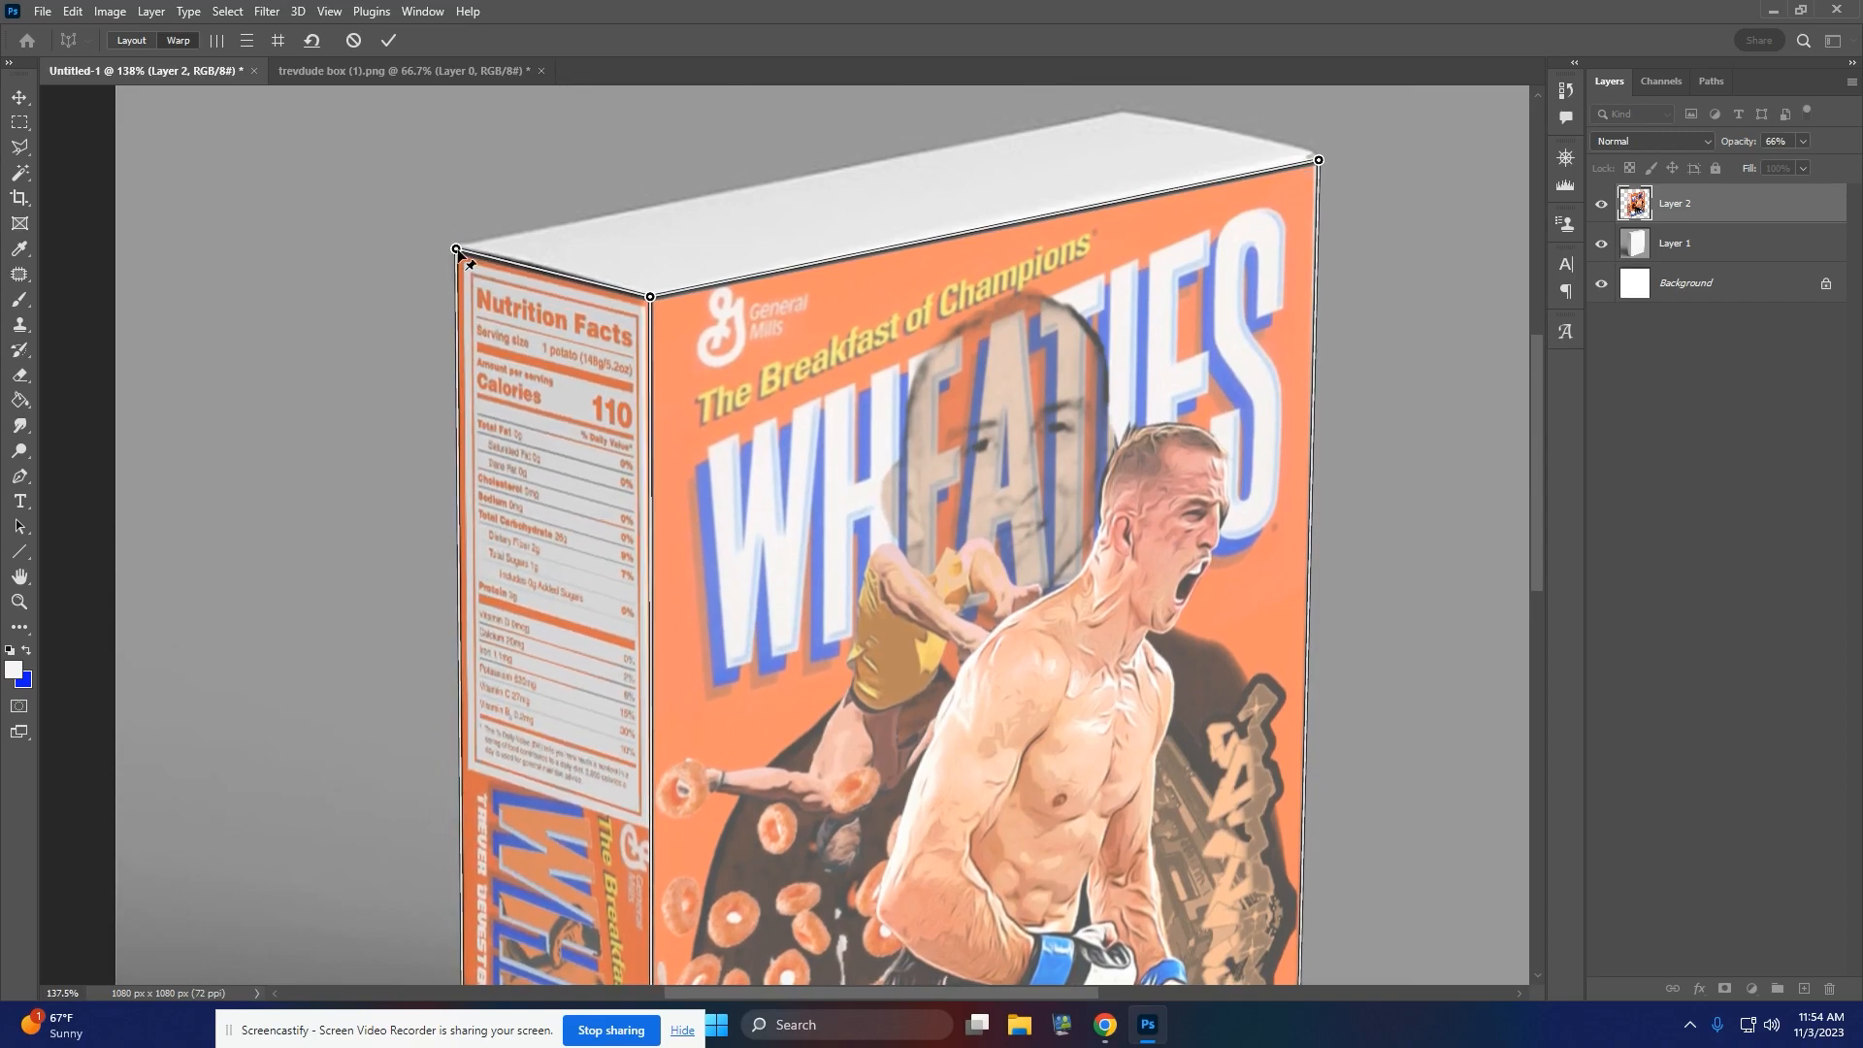
{"action": "left_click_drag", "start_coordinate": [650, 298], "coordinate": [643, 298]}
{"action": "left_click_drag", "start_coordinate": [1319, 161], "coordinate": [1317, 153]}
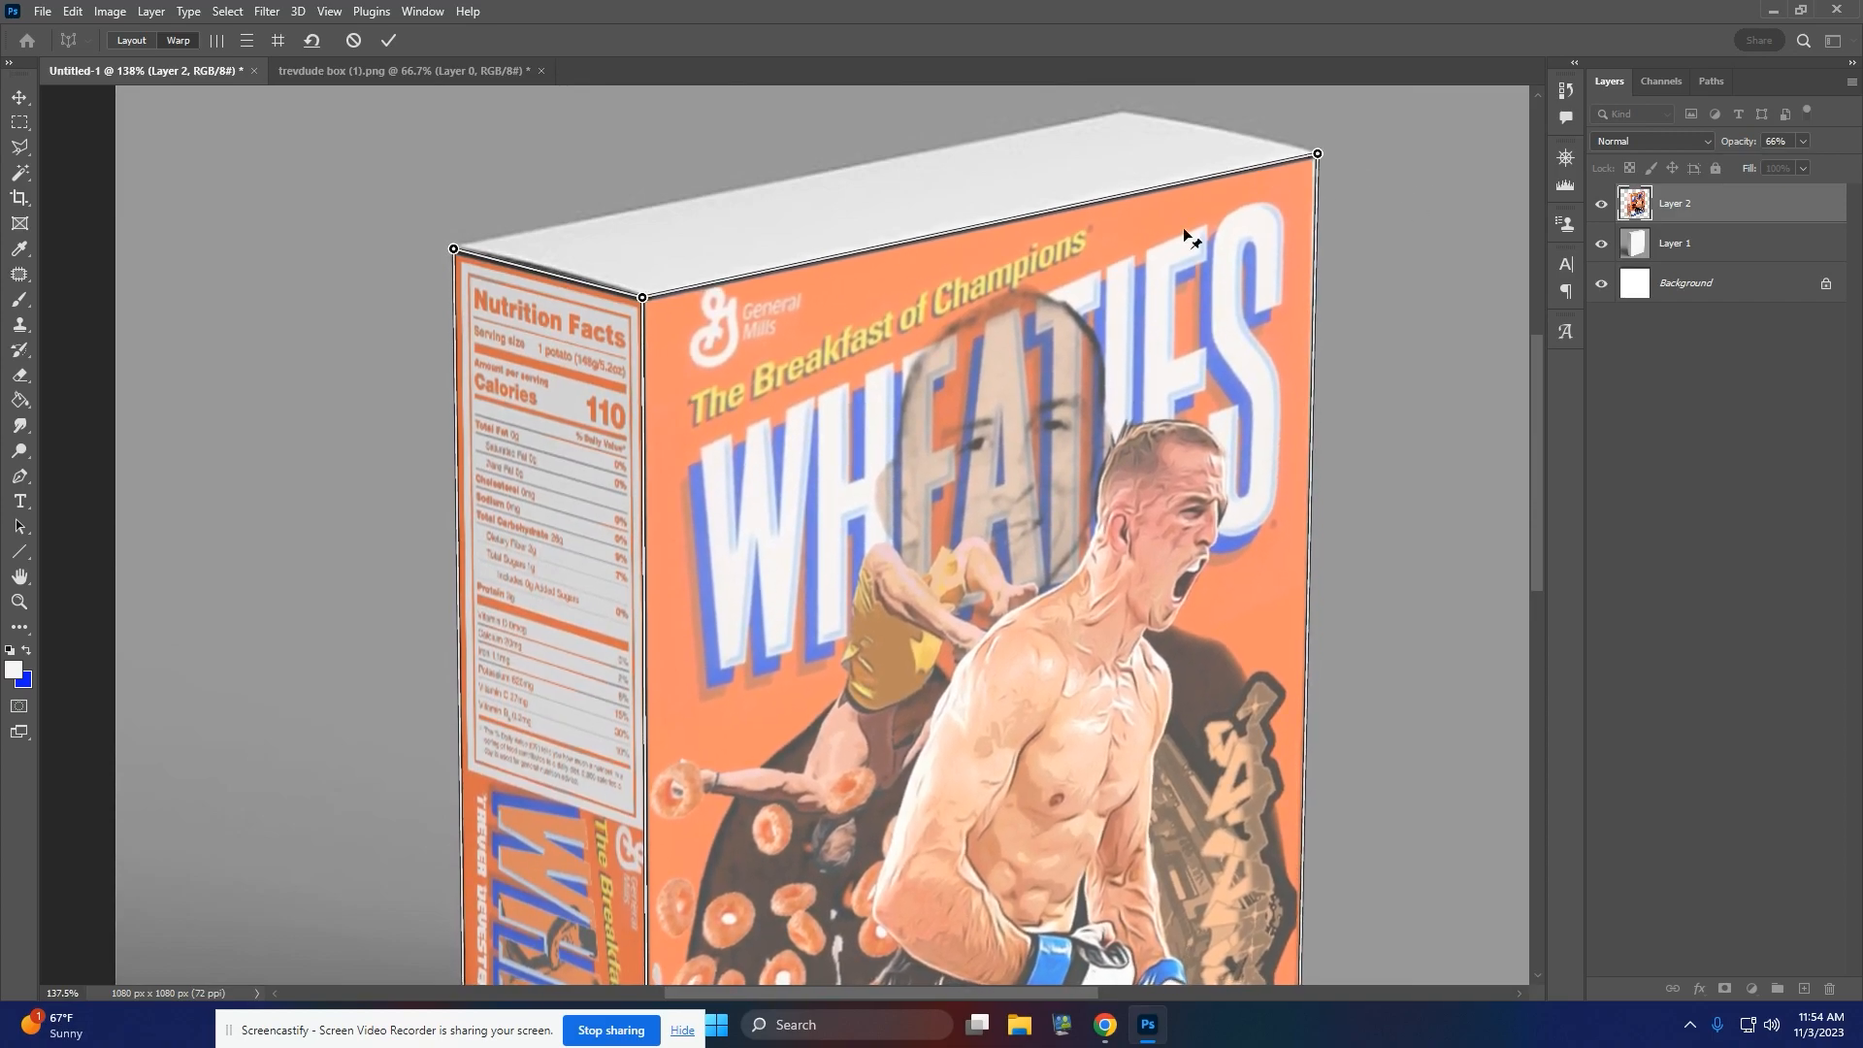
- Fine-tune the lower warp corners so they match the bottom corners of the blank box
{"action": "scroll", "coordinate": [630, 543], "scroll_direction": "down", "scroll_amount": 10}
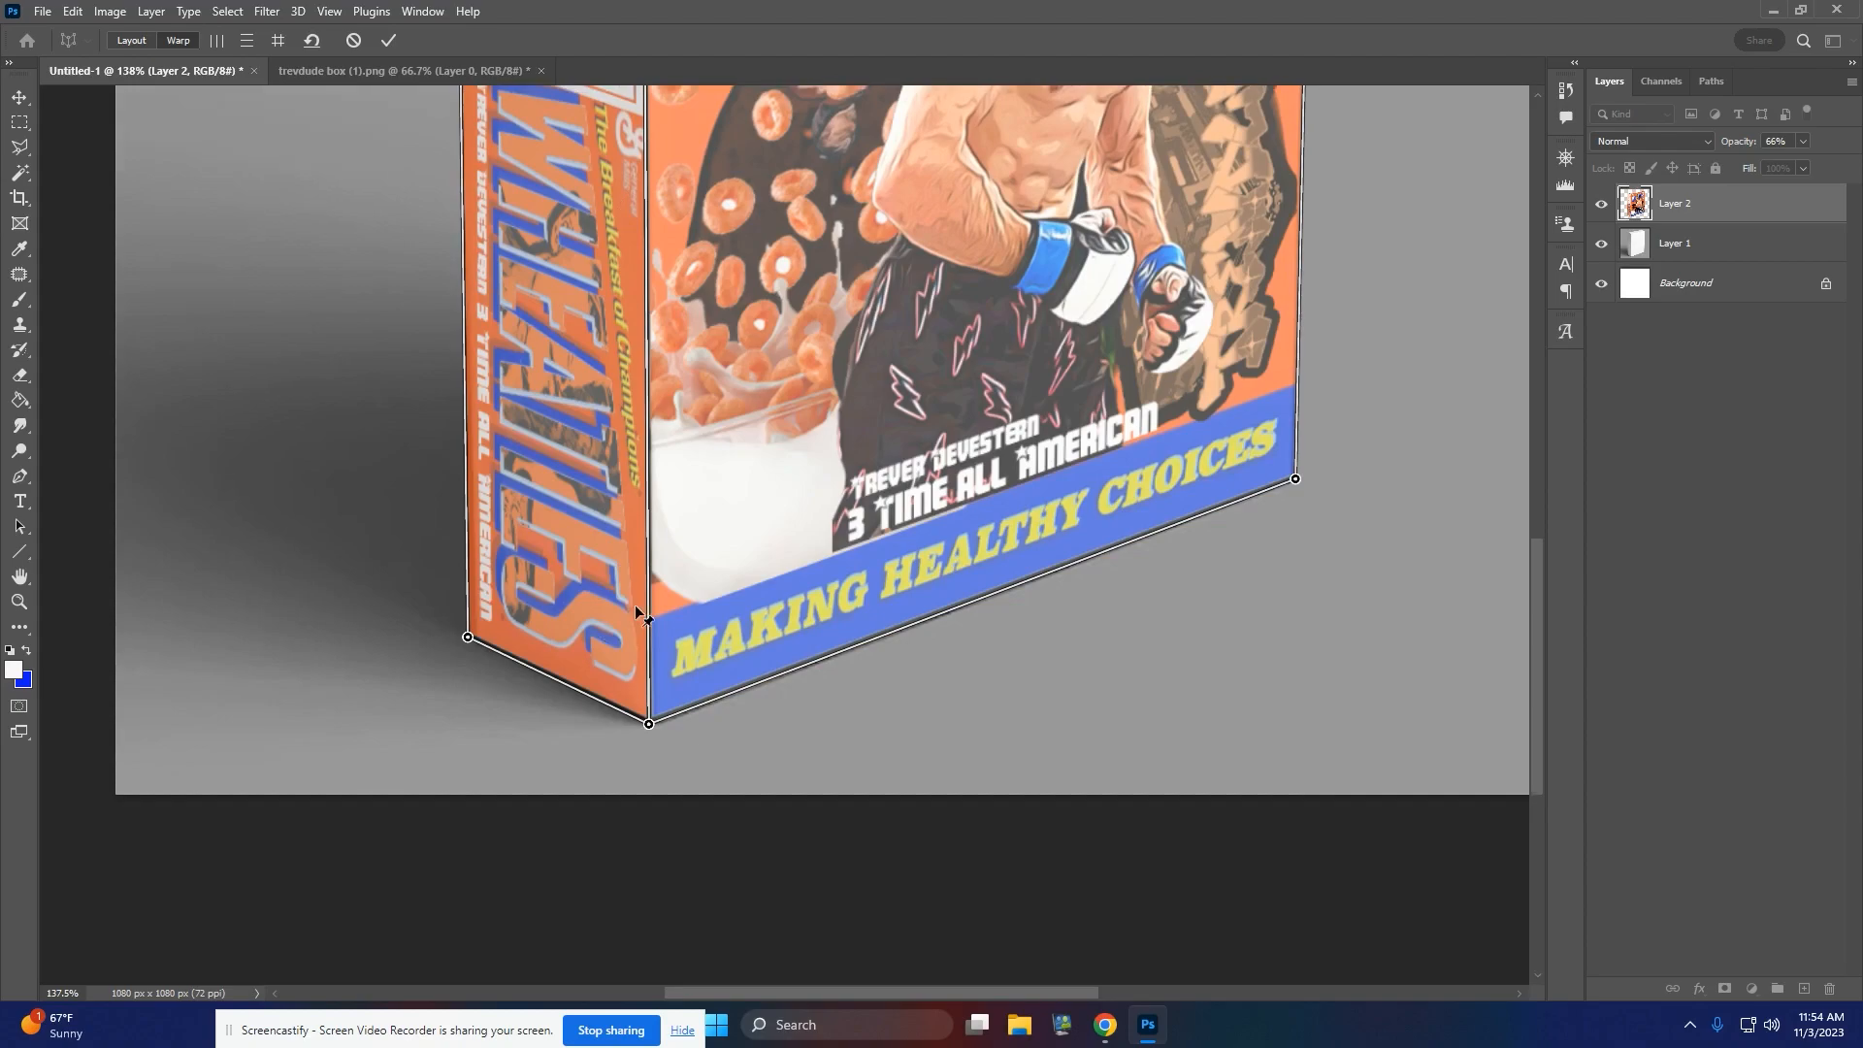
{"action": "left_click_drag", "start_coordinate": [648, 722], "coordinate": [654, 725]}
{"action": "left_click_drag", "start_coordinate": [470, 638], "coordinate": [477, 644]}
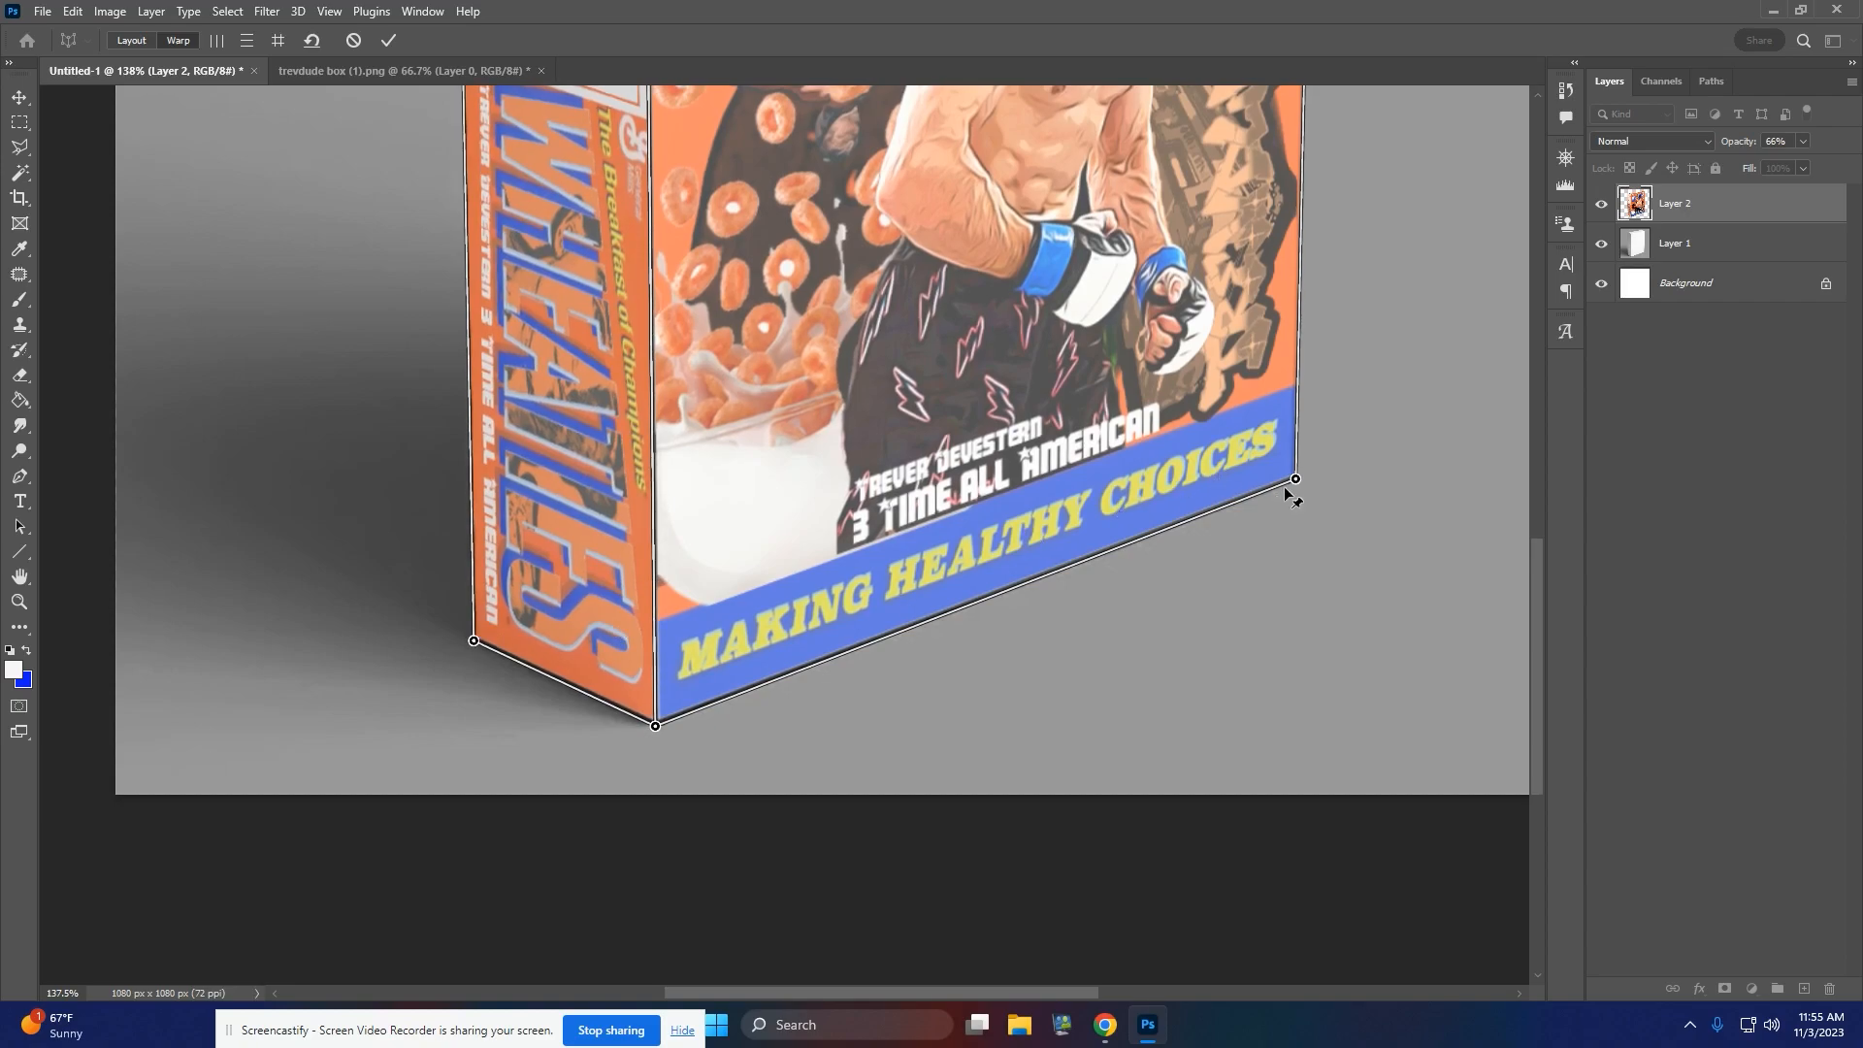
{"action": "left_click_drag", "start_coordinate": [1296, 480], "coordinate": [1296, 480]}
- Apply the Perspective Warp and restore the opacity of Layer 2 to 100%
{"action": "scroll", "coordinate": [1157, 417], "scroll_direction": "down", "scroll_amount": 4}
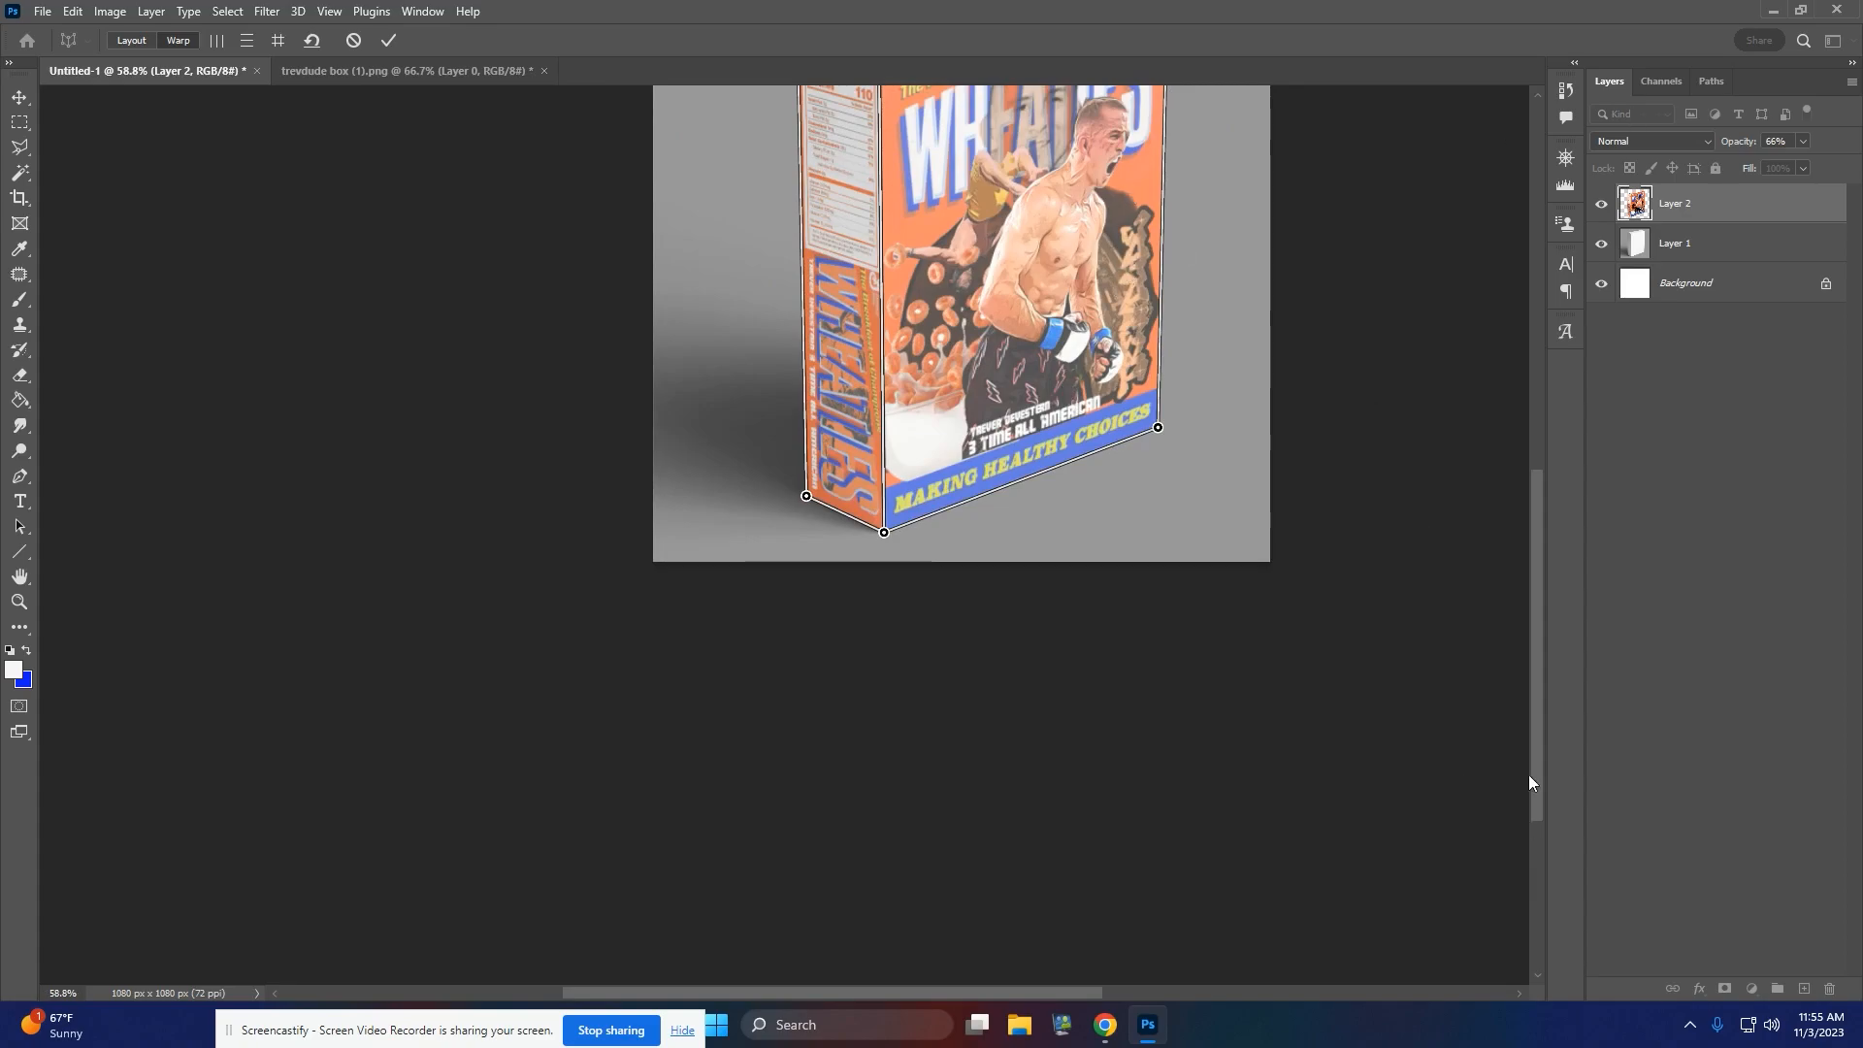
{"action": "left_click_drag", "start_coordinate": [1539, 714], "coordinate": [1539, 586]}
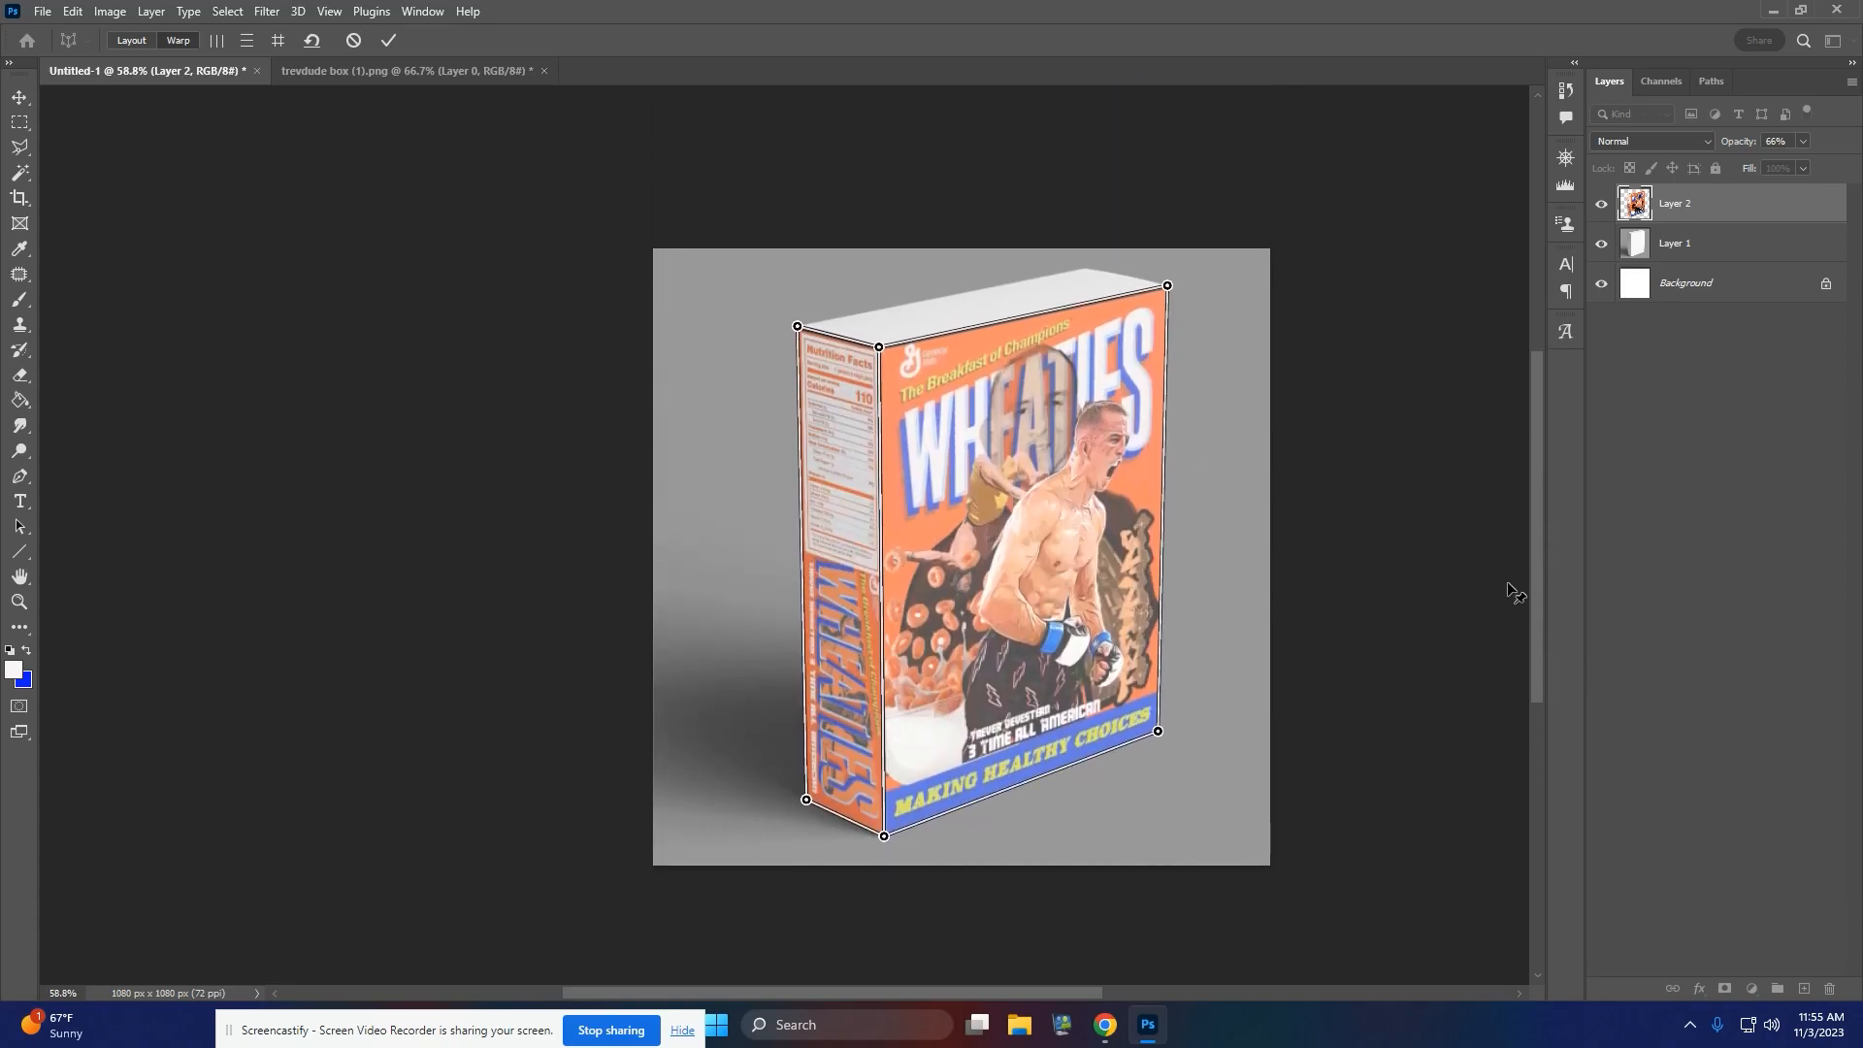
{"action": "left_click", "coordinate": [390, 40]}
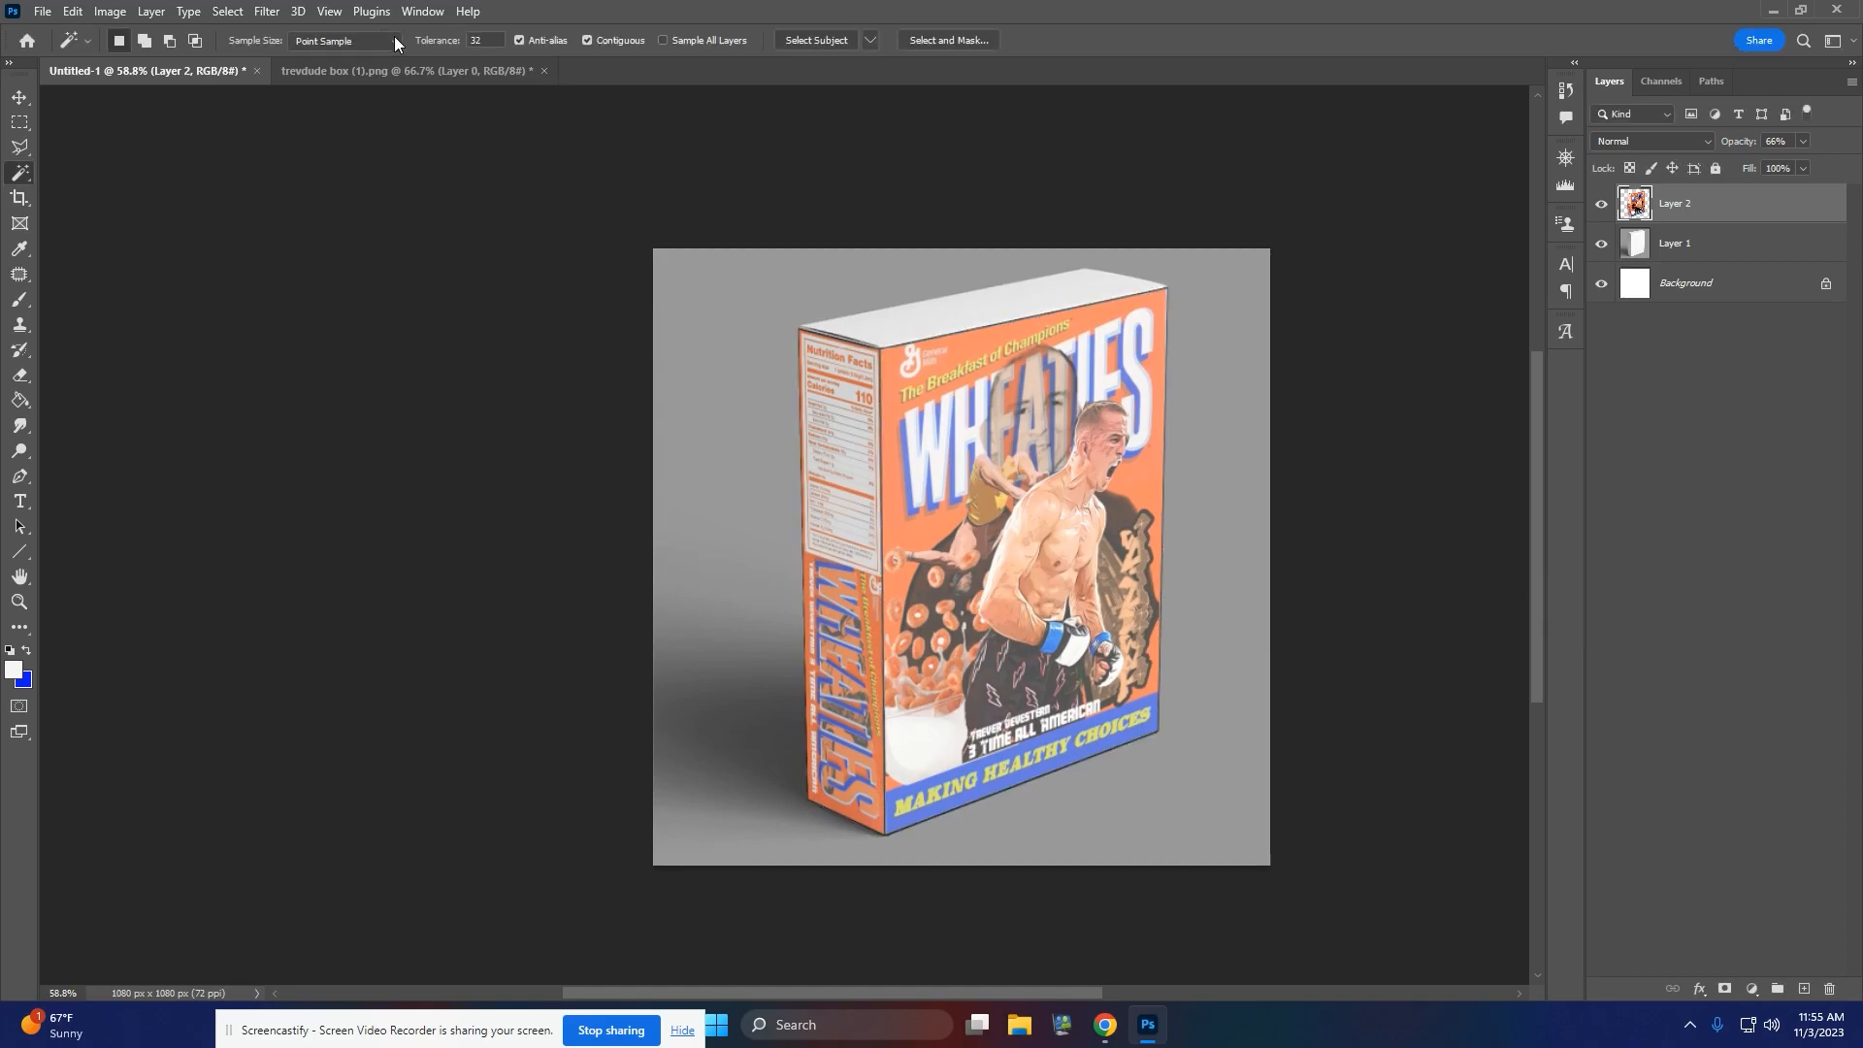
{"action": "left_click", "coordinate": [1801, 142]}
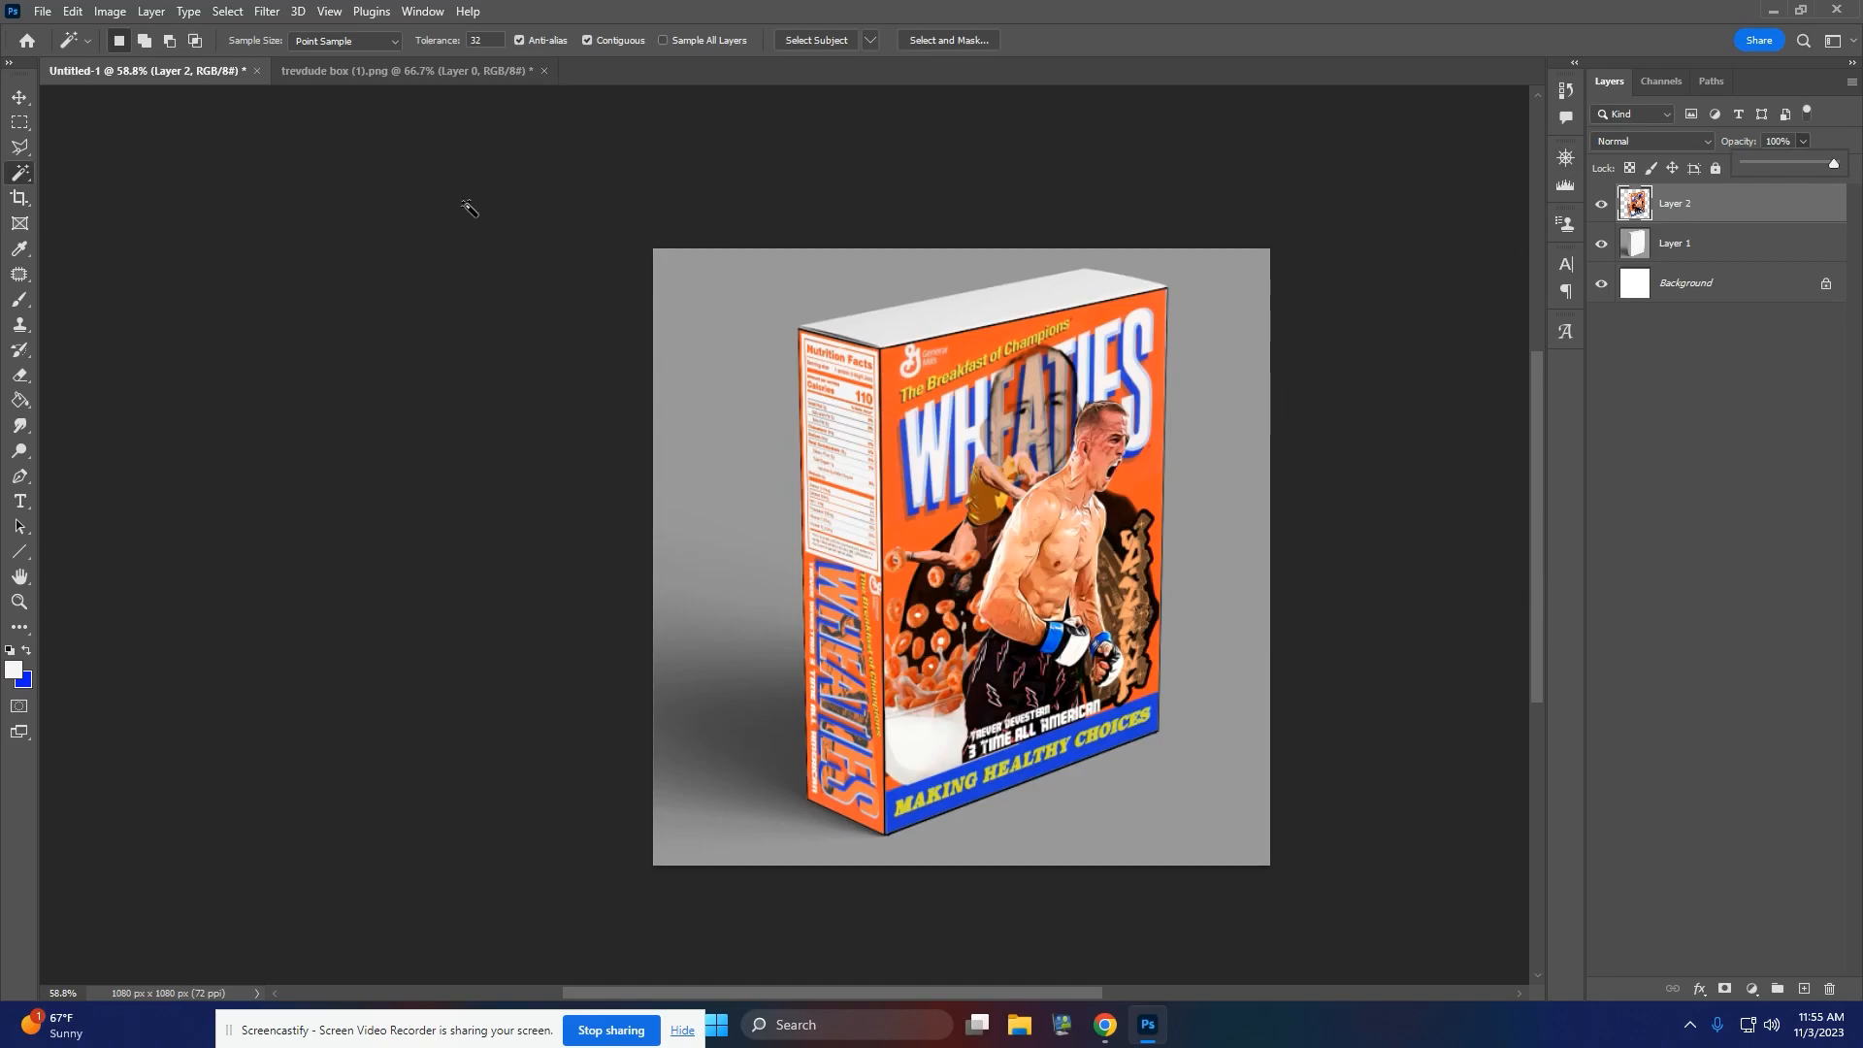
- Close the flat artwork document "trevdude box (1).png" without saving its changes
{"action": "left_click", "coordinate": [457, 67]}
{"action": "left_click", "coordinate": [543, 69]}
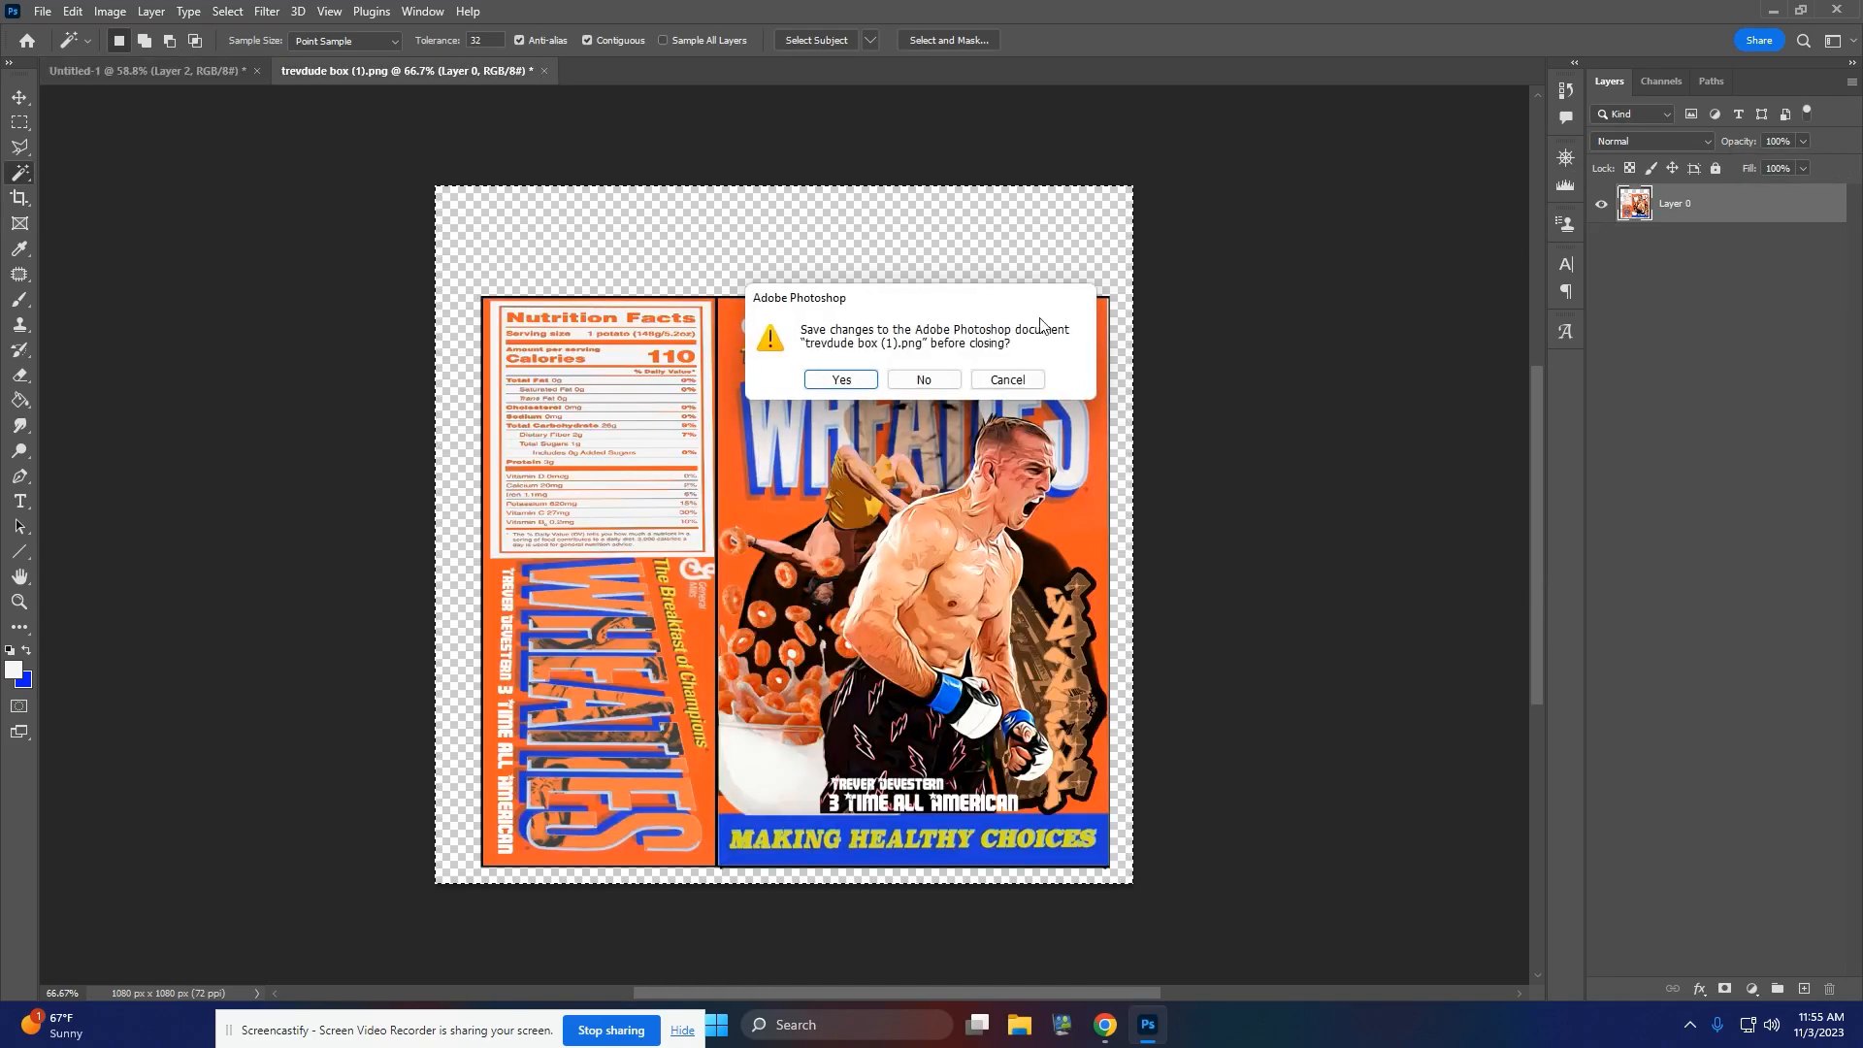
{"action": "left_click", "coordinate": [921, 381]}
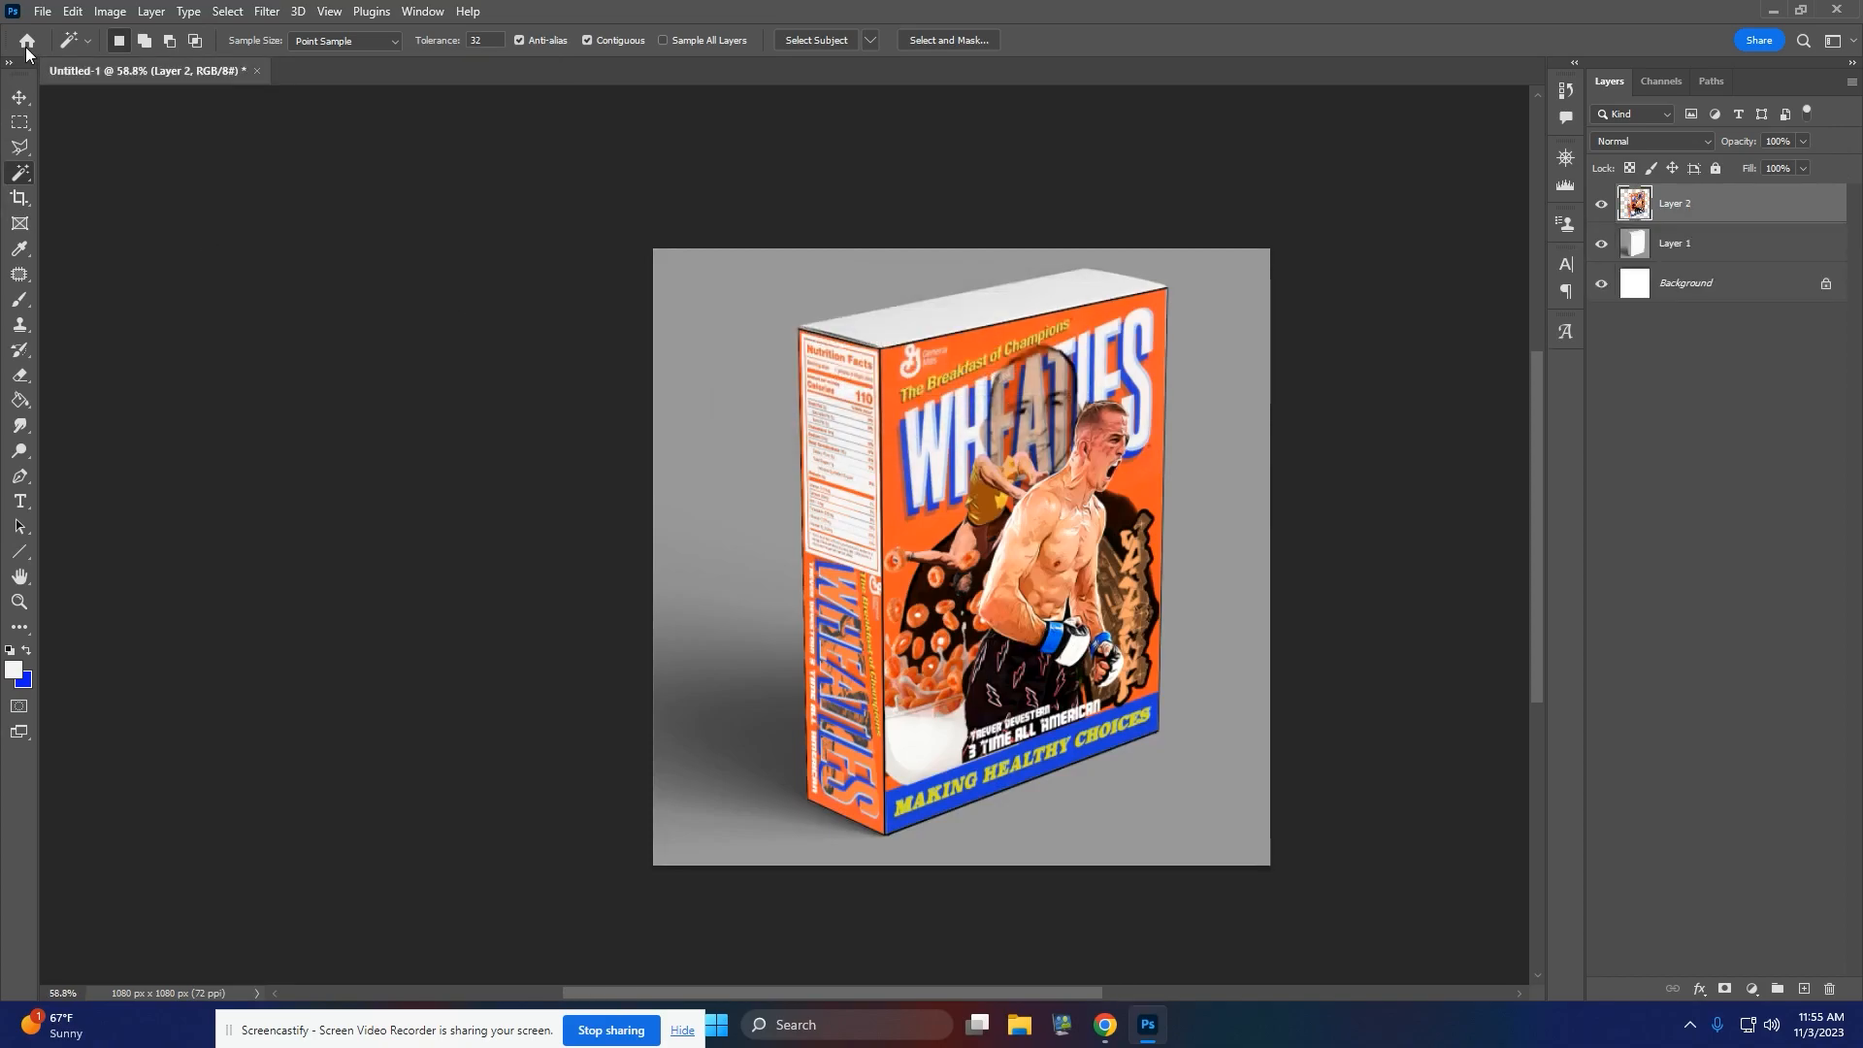
- Open the box-top artwork file "top of trevdude box (1)" from the Downloads folder
{"action": "left_click", "coordinate": [42, 11]}
{"action": "left_click", "coordinate": [53, 51]}
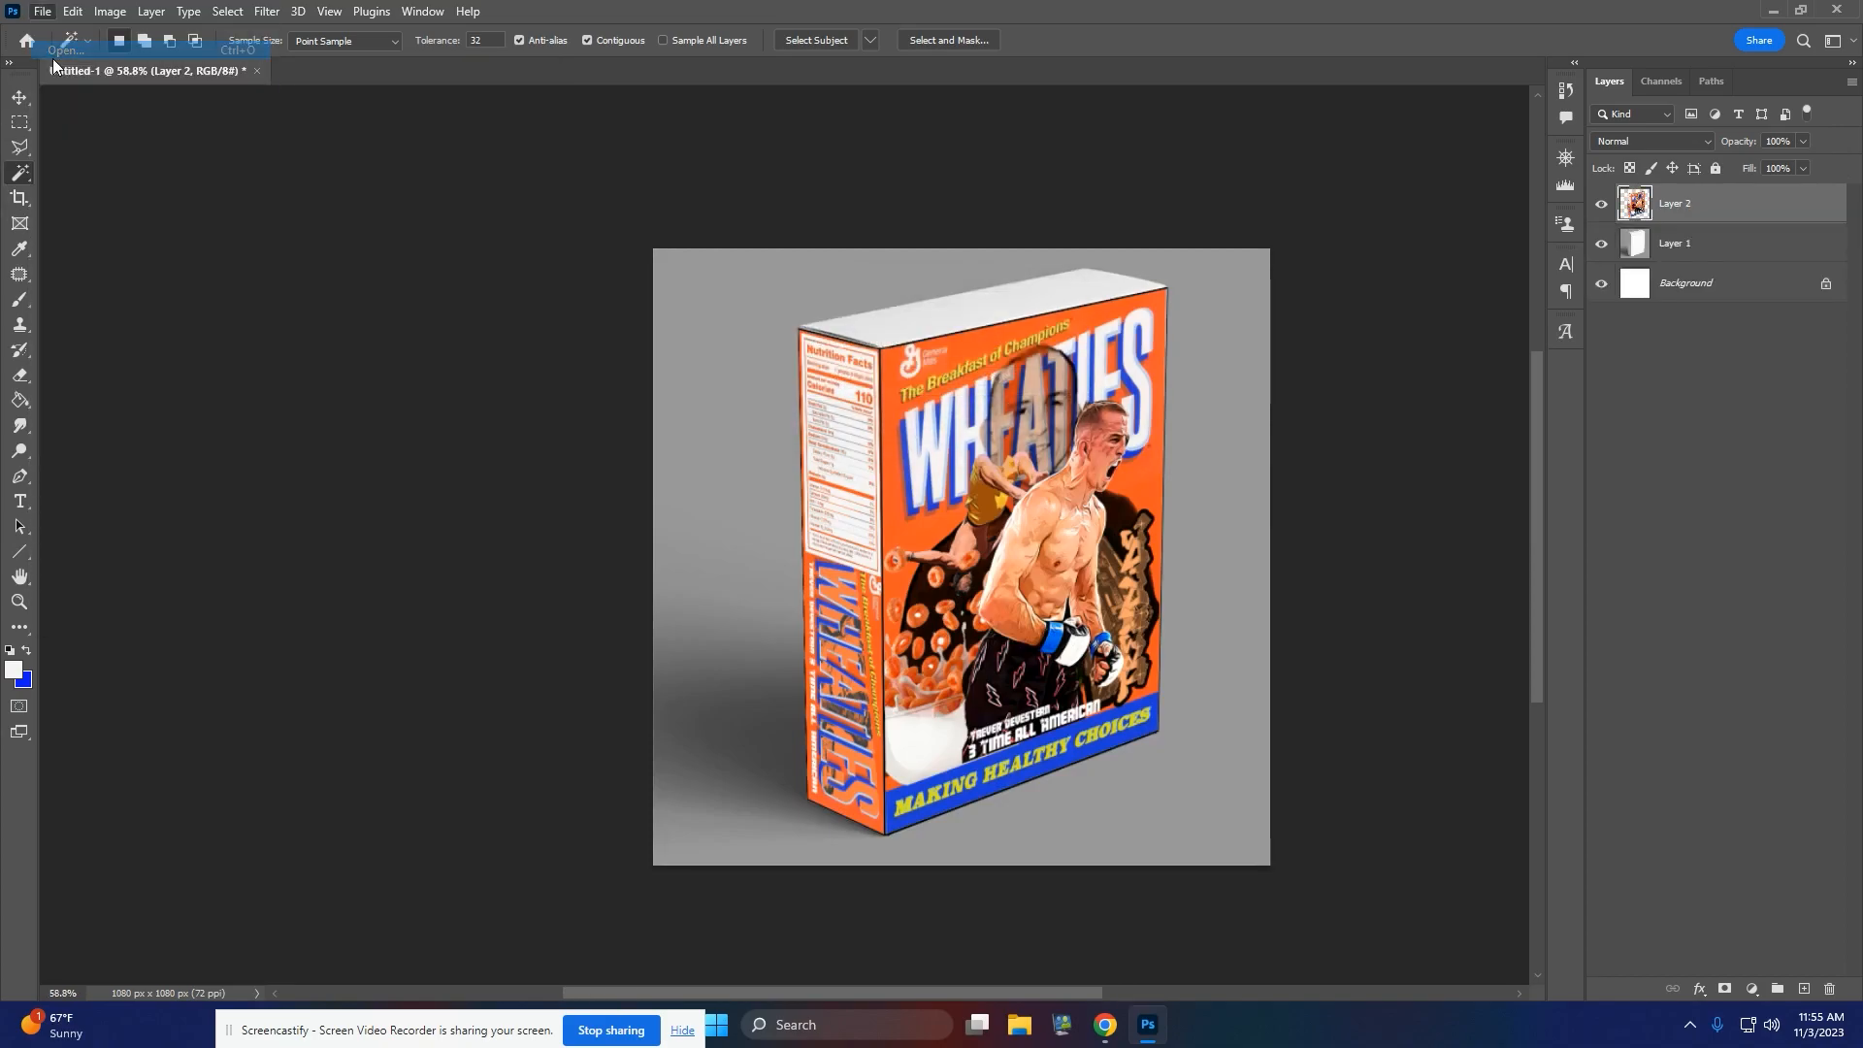
{"action": "left_click", "coordinate": [788, 601]}
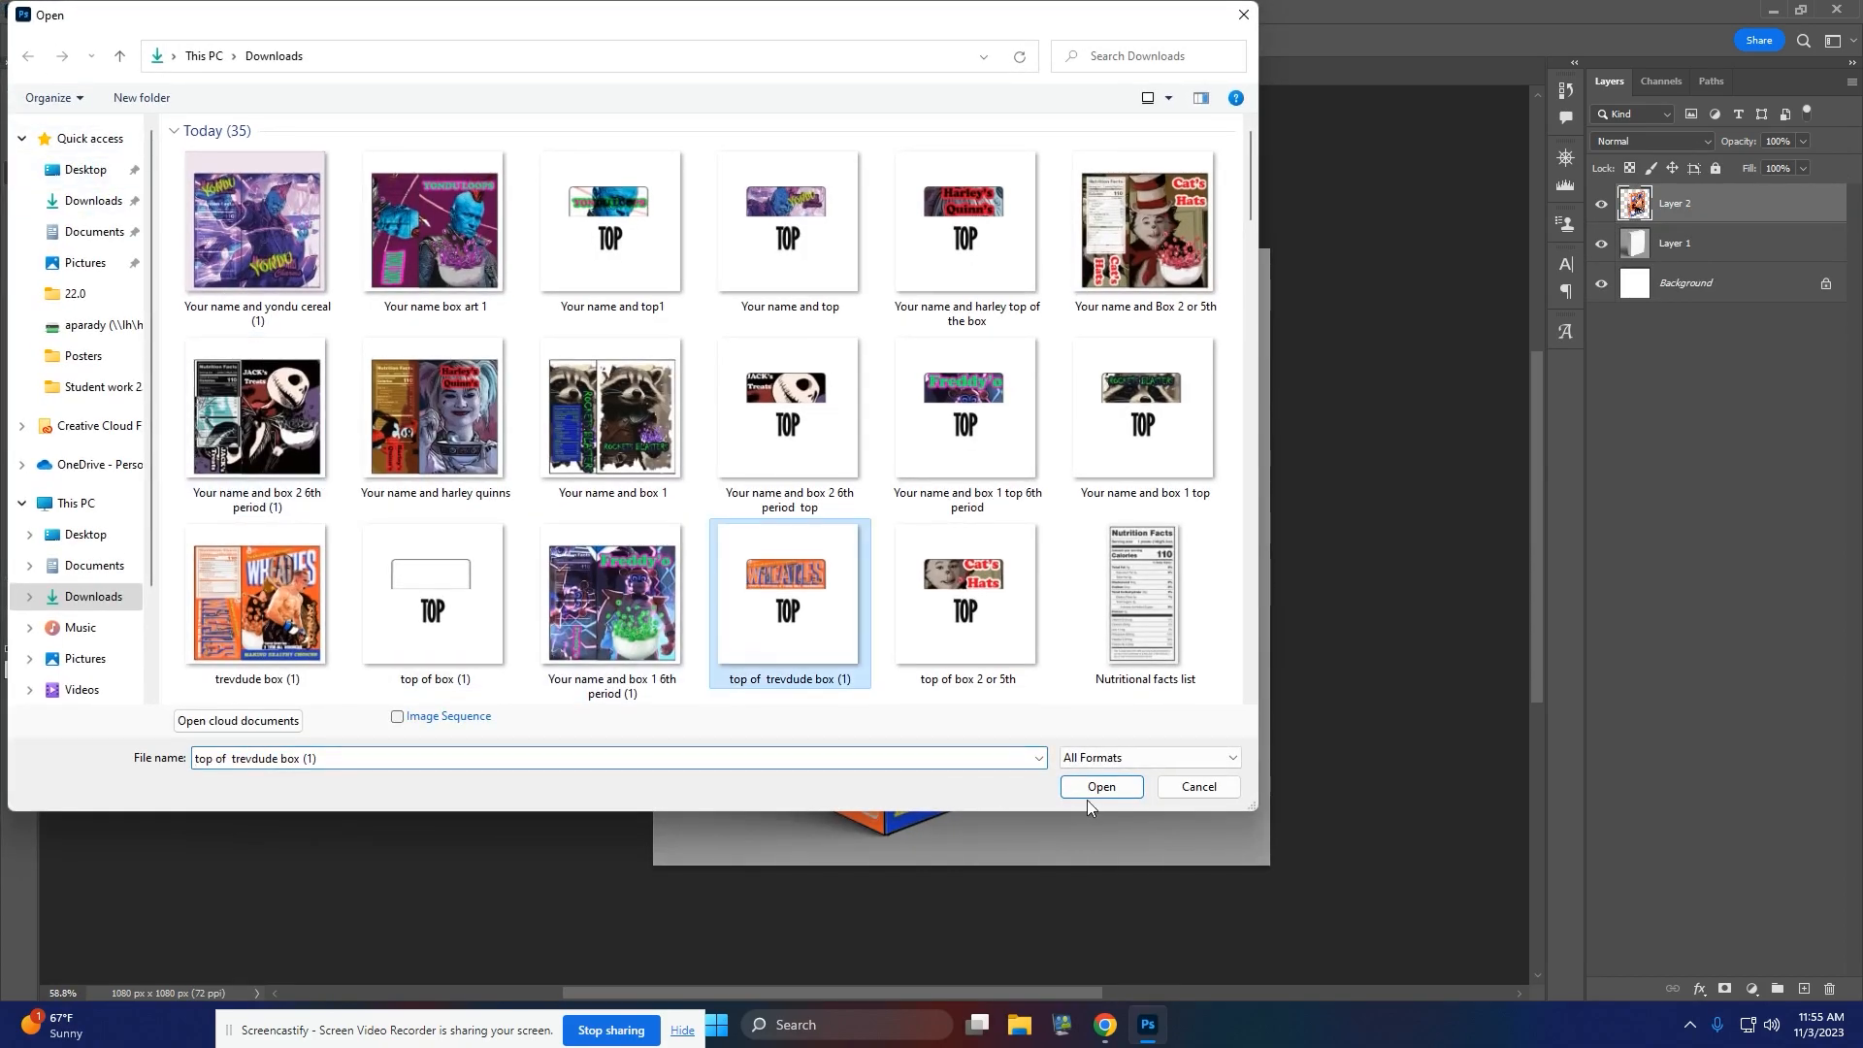
{"action": "left_click", "coordinate": [1100, 787]}
- Copy a rectangular selection of the orange Wheaties top panel, without the "TOP" label, and paste it into the Untitled-1 mockup
{"action": "left_click", "coordinate": [20, 123]}
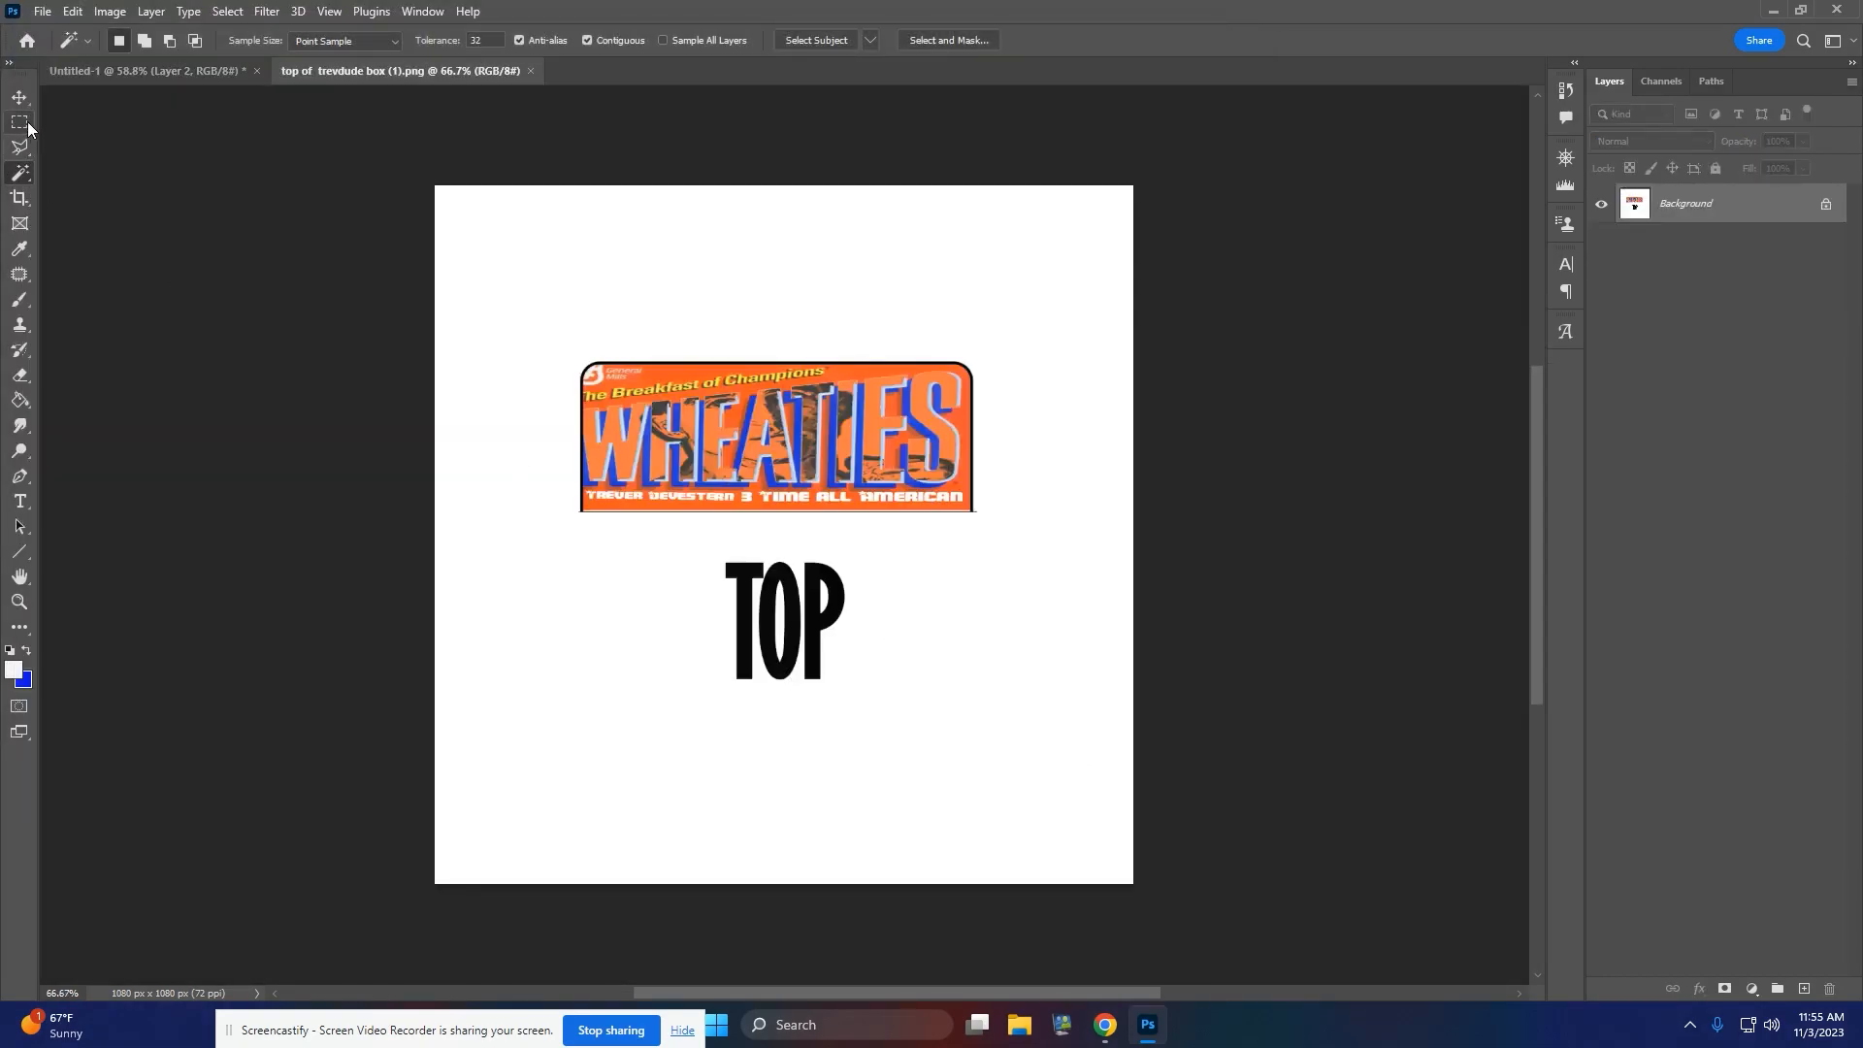
{"action": "left_click_drag", "start_coordinate": [578, 361], "coordinate": [974, 512]}
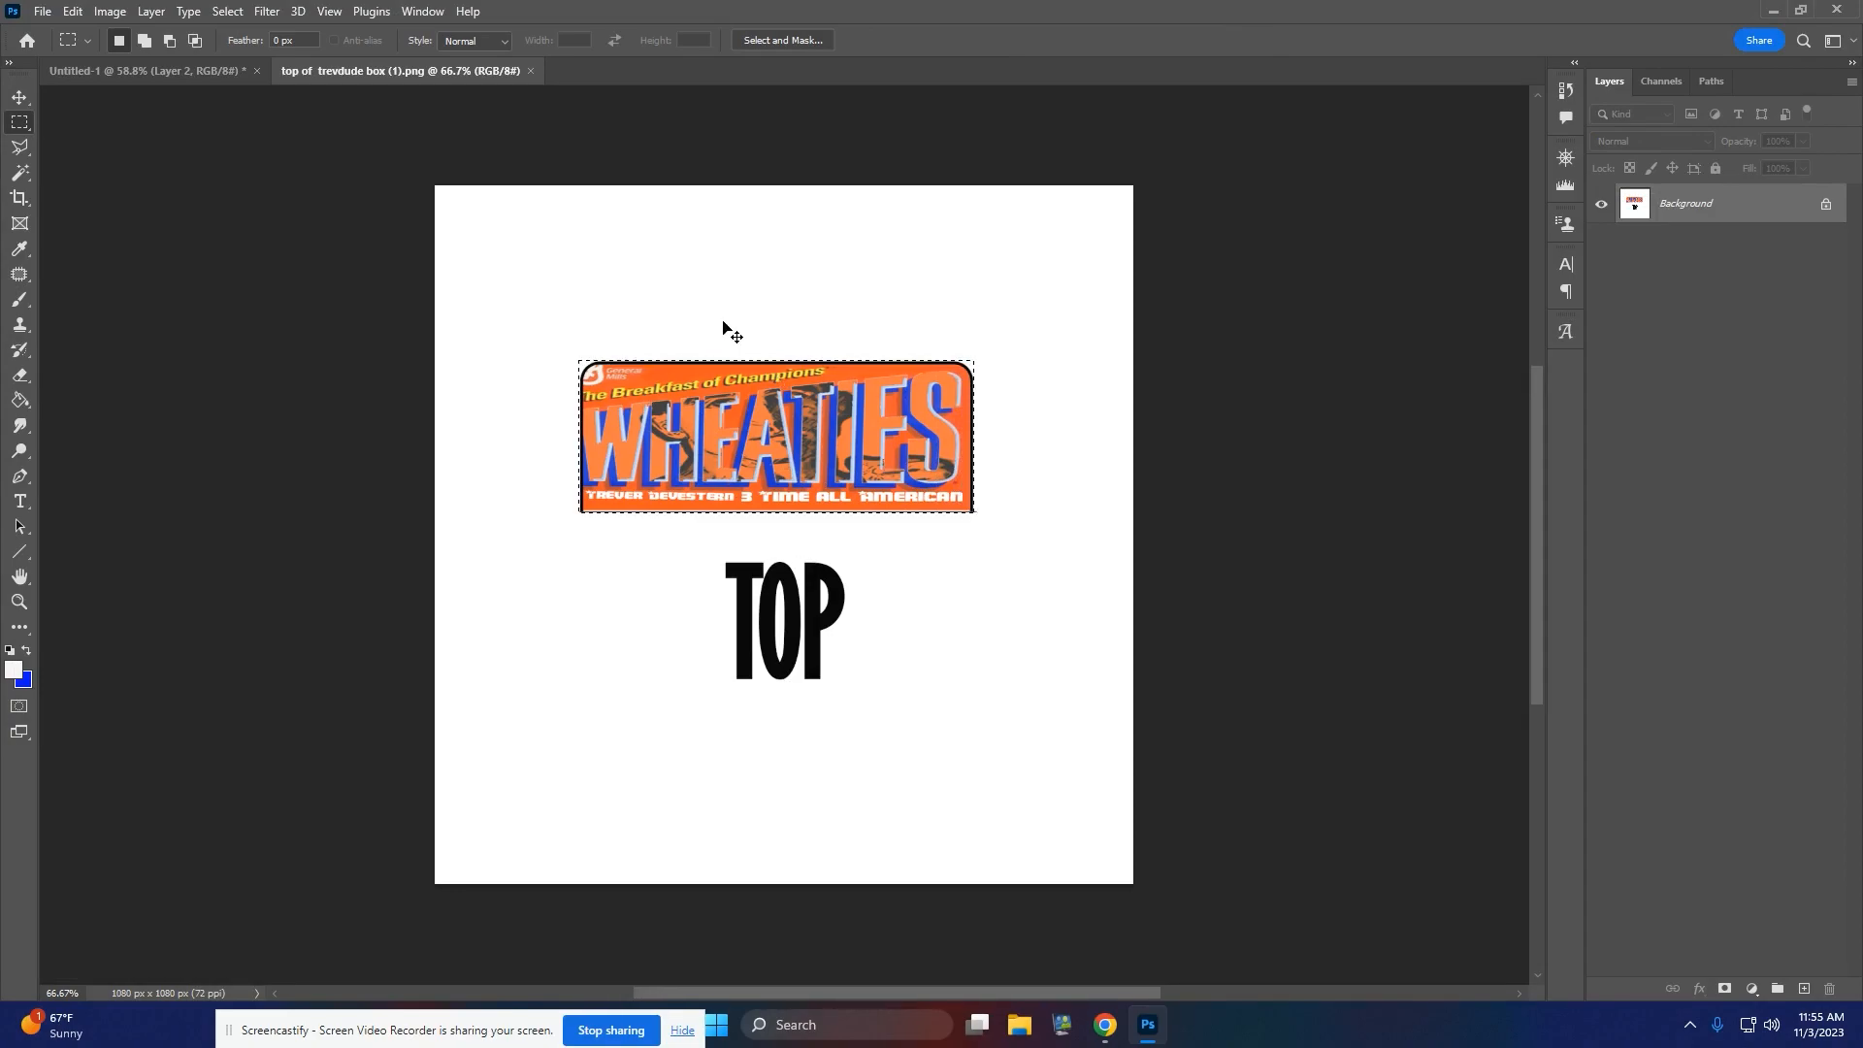
{"action": "left_click", "coordinate": [178, 77]}
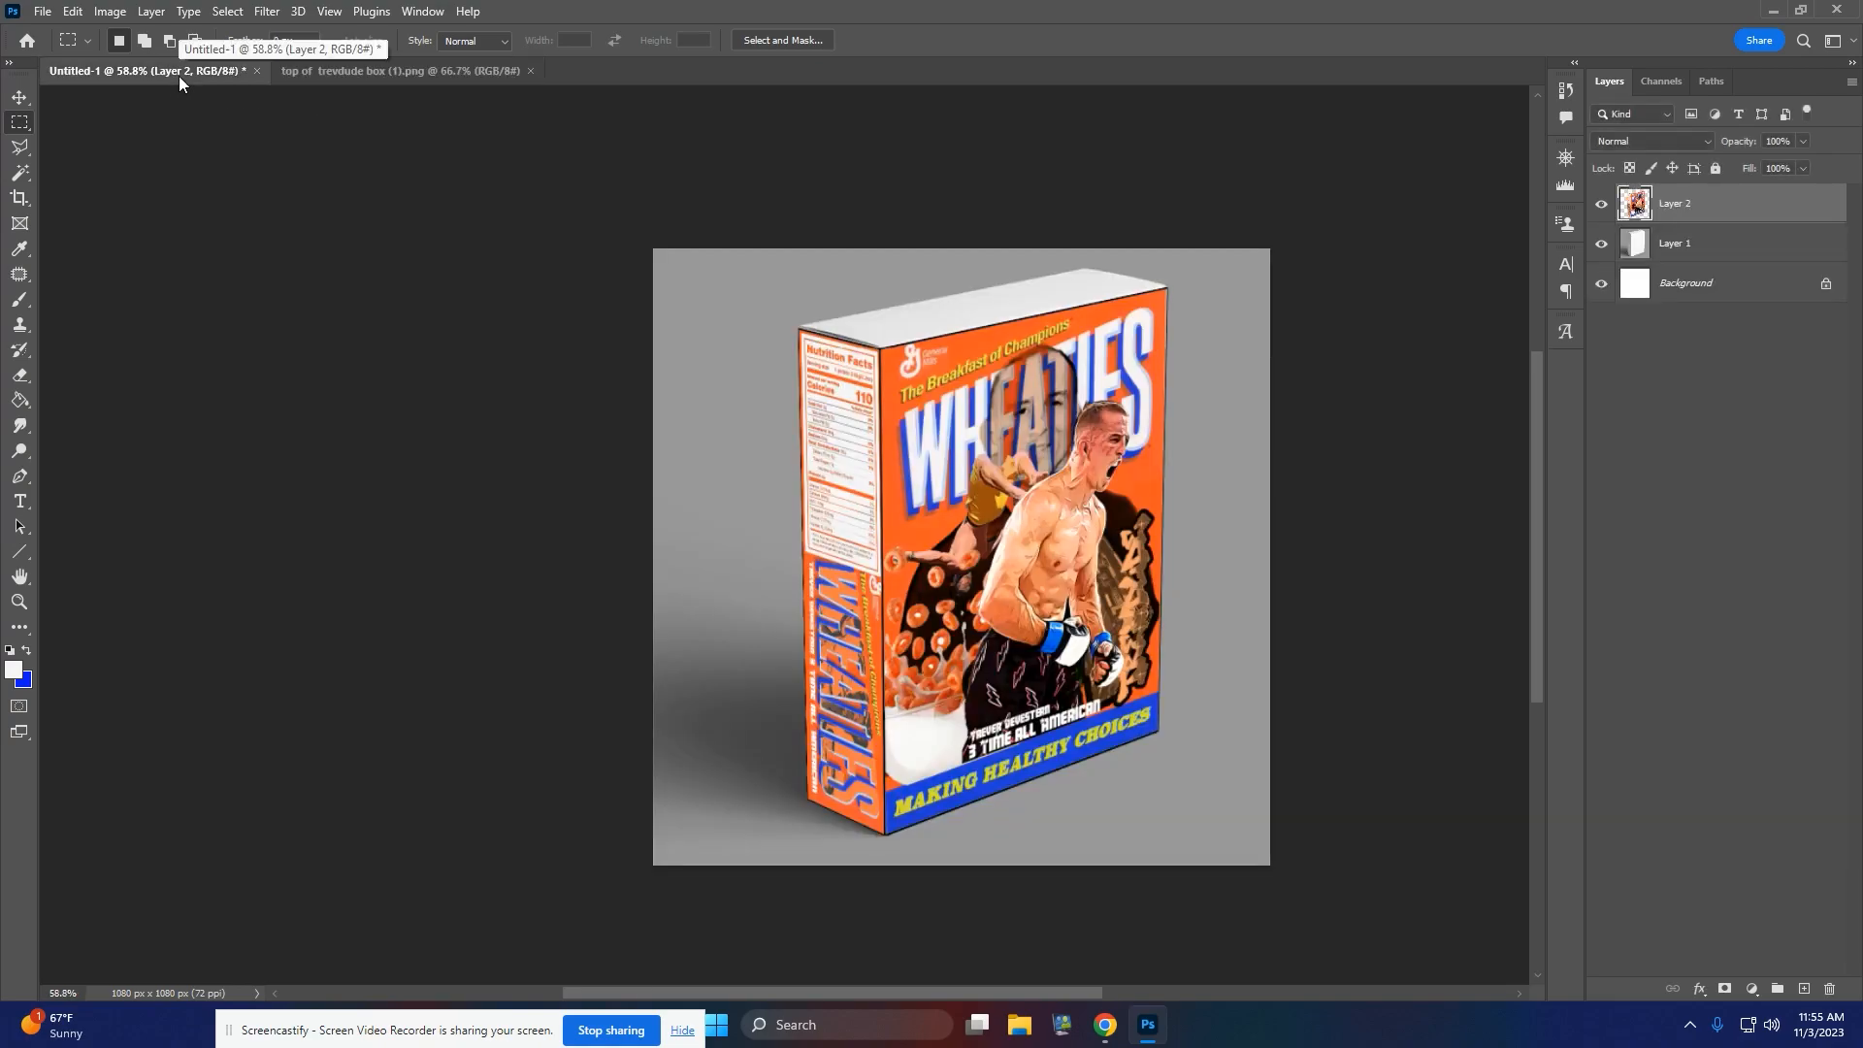
{"action": "key", "text": "ctrl+v"}
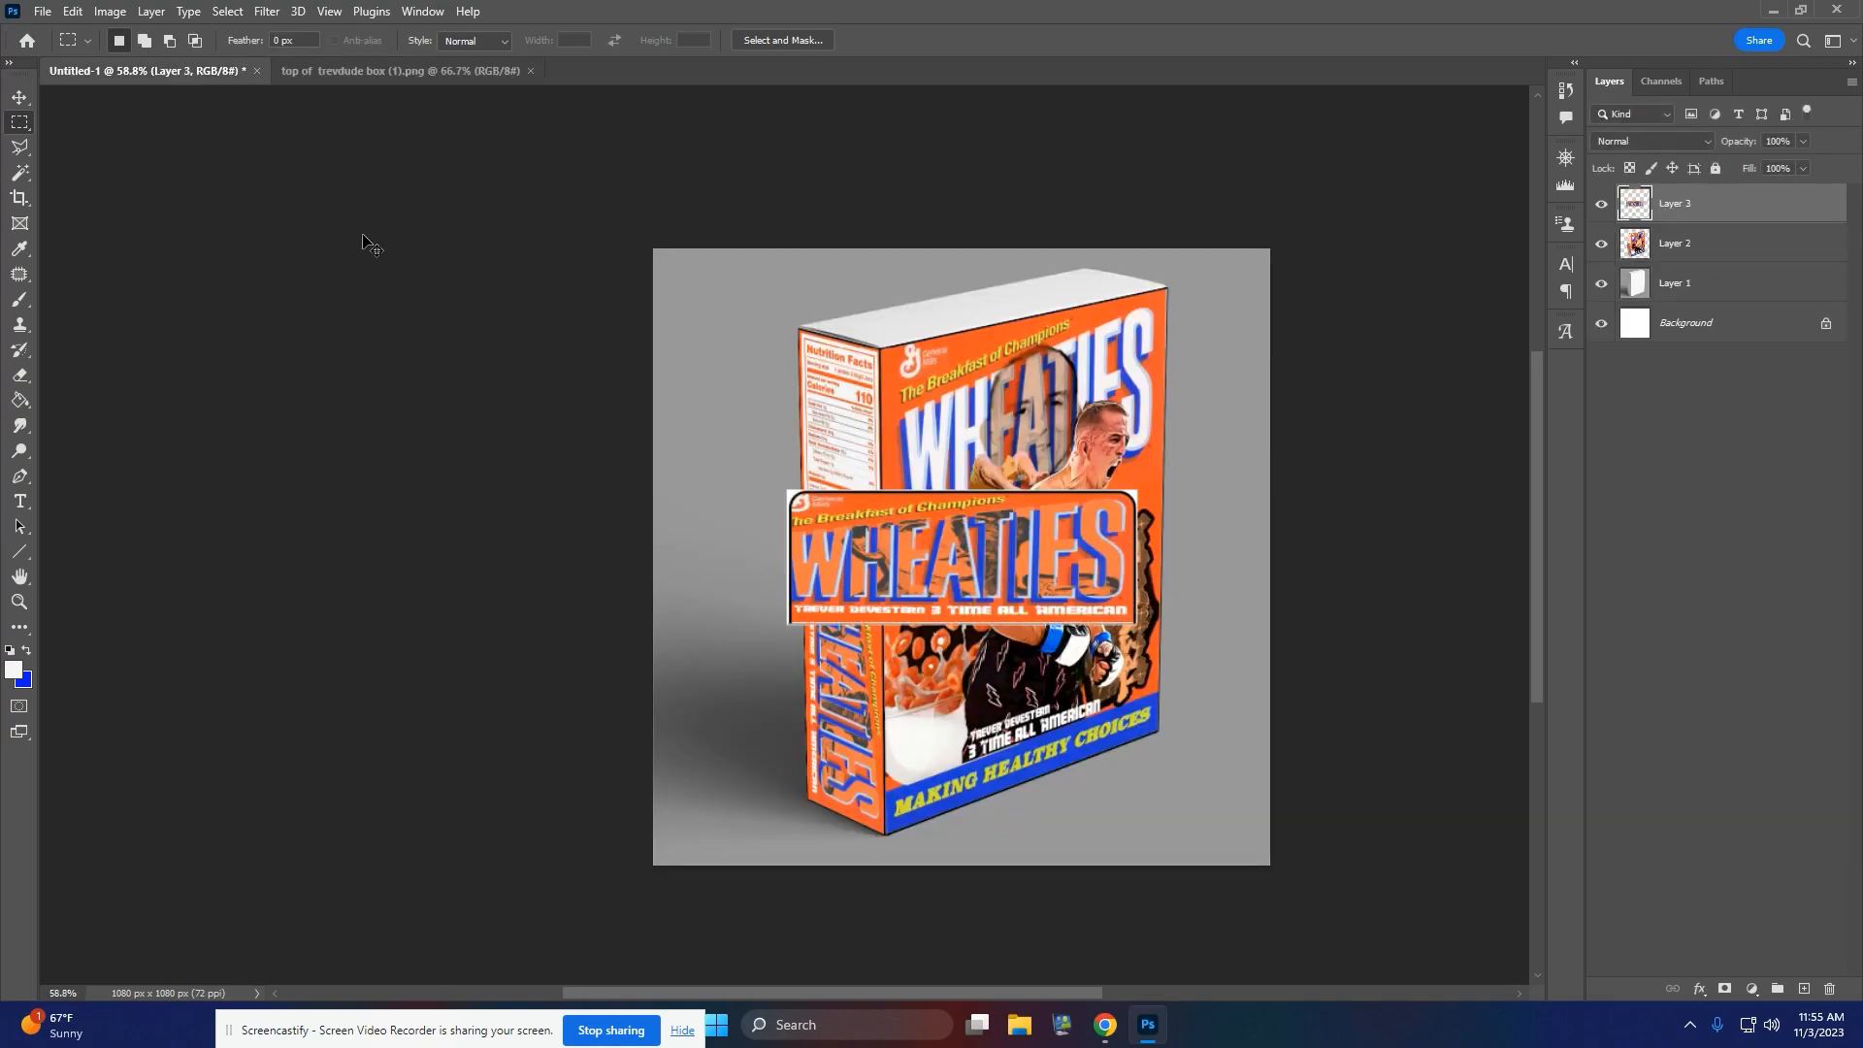
- Scale the pasted top panel to about 72%, rotate it about -0.85° and place it over the upper part of the box front
{"action": "key", "text": "ctrl+t"}
{"action": "left_click_drag", "start_coordinate": [1126, 619], "coordinate": [1037, 583]}
{"action": "left_click_drag", "start_coordinate": [955, 493], "coordinate": [1034, 259]}
{"action": "left_click_drag", "start_coordinate": [1140, 366], "coordinate": [1055, 326]}
{"action": "left_click_drag", "start_coordinate": [1162, 238], "coordinate": [1167, 311]}
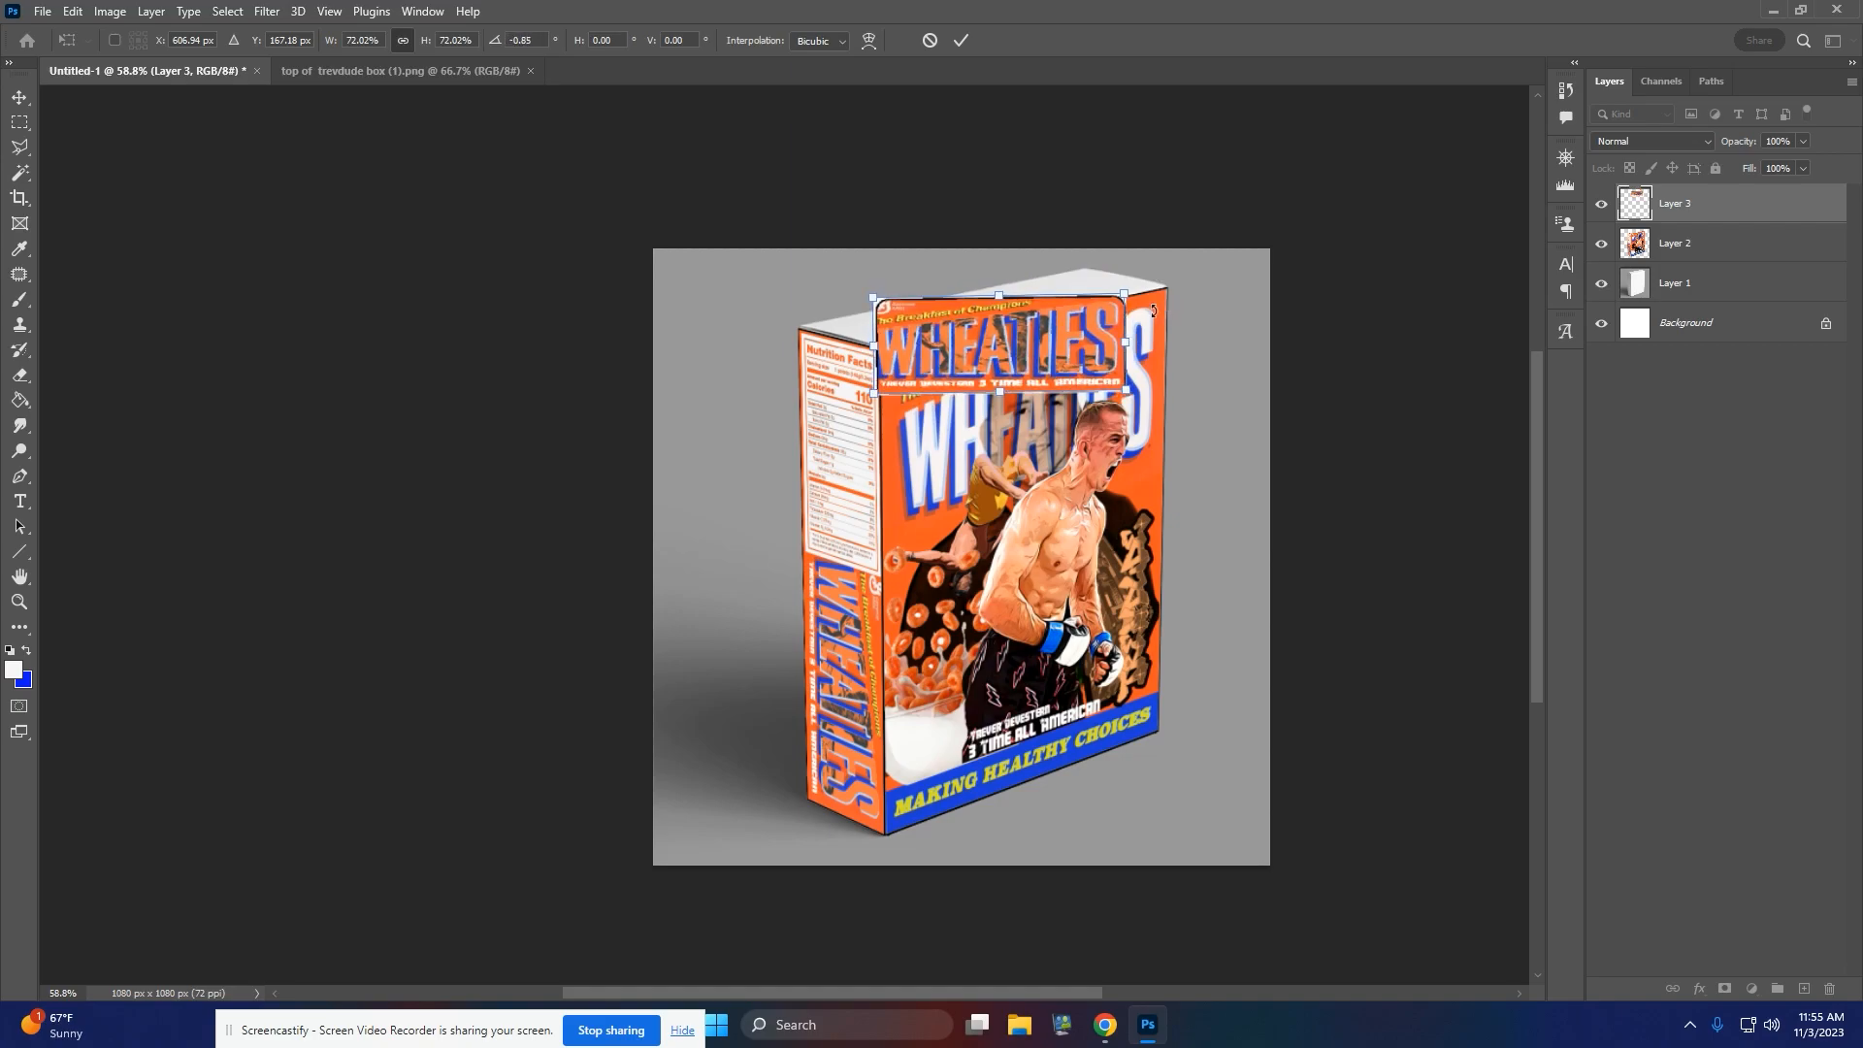
{"action": "key", "text": "Return"}
- Start Perspective Warp on Layer 3 and lay out a single quad whose corners match the top panel's corners
{"action": "left_click", "coordinate": [73, 10]}
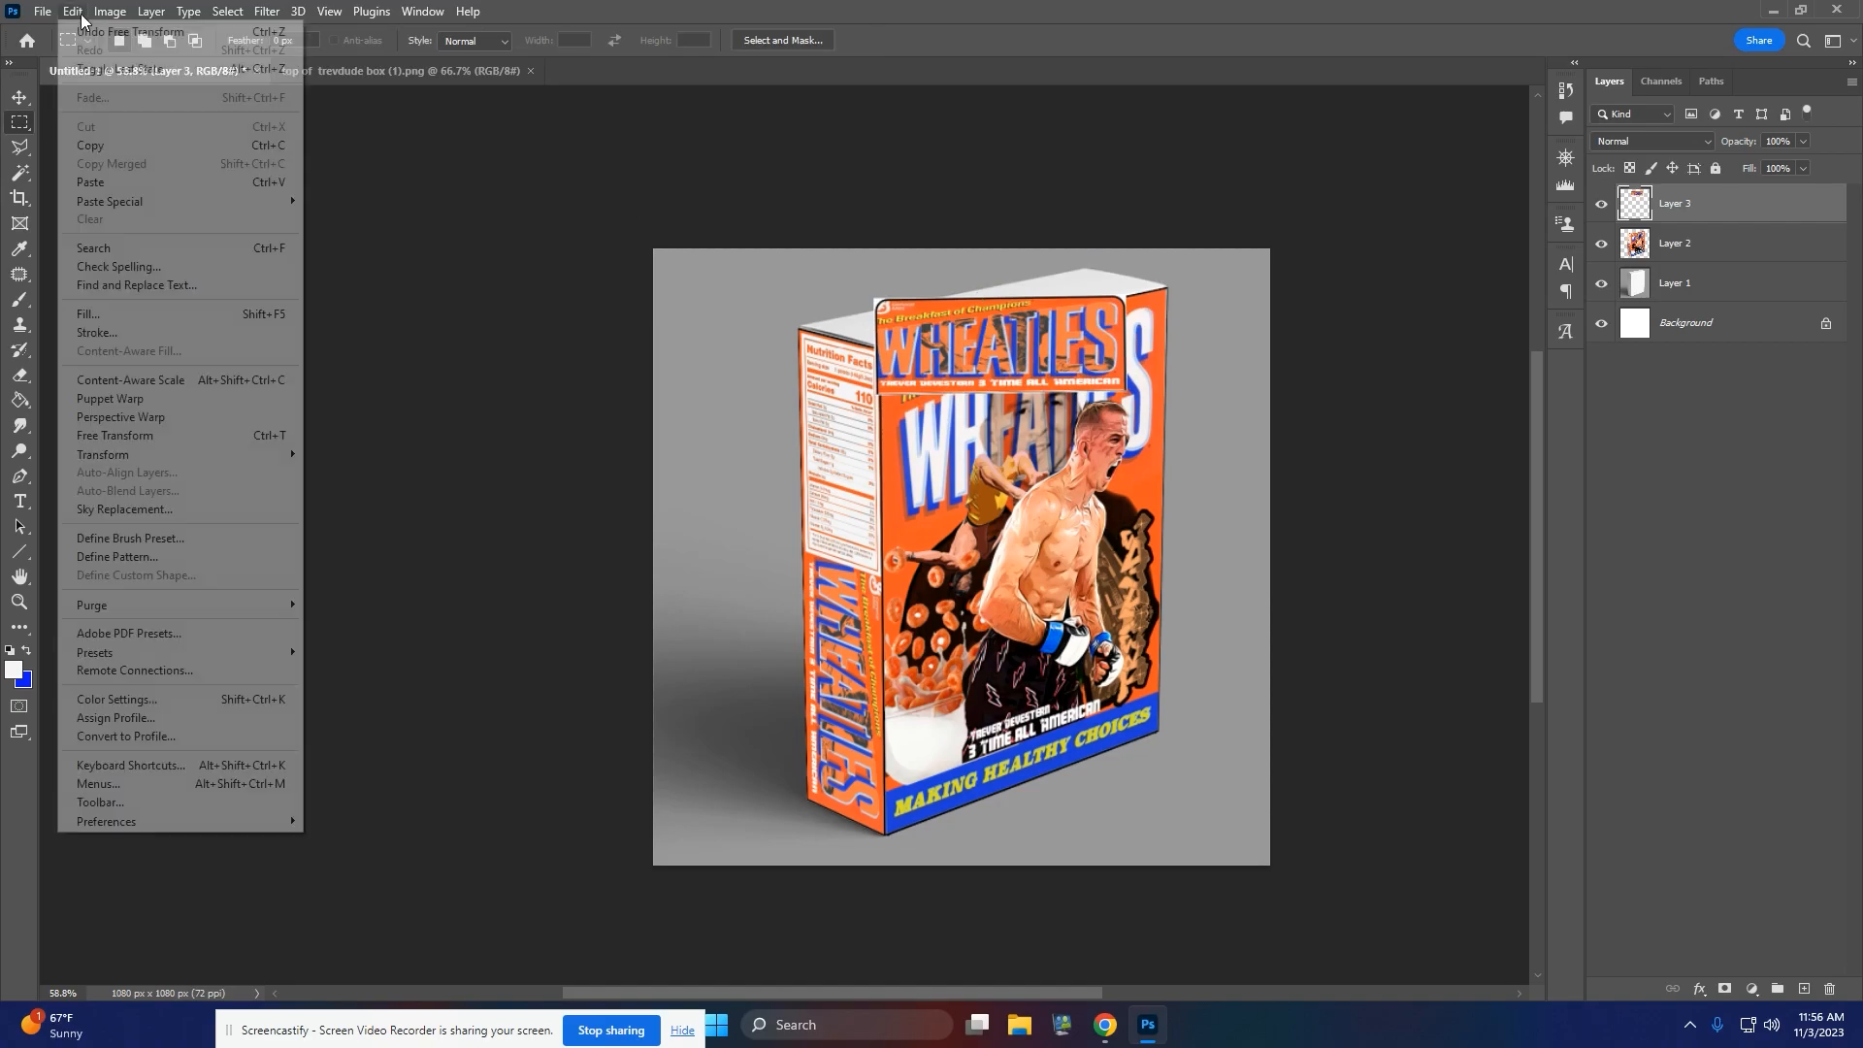
{"action": "left_click", "coordinate": [194, 416]}
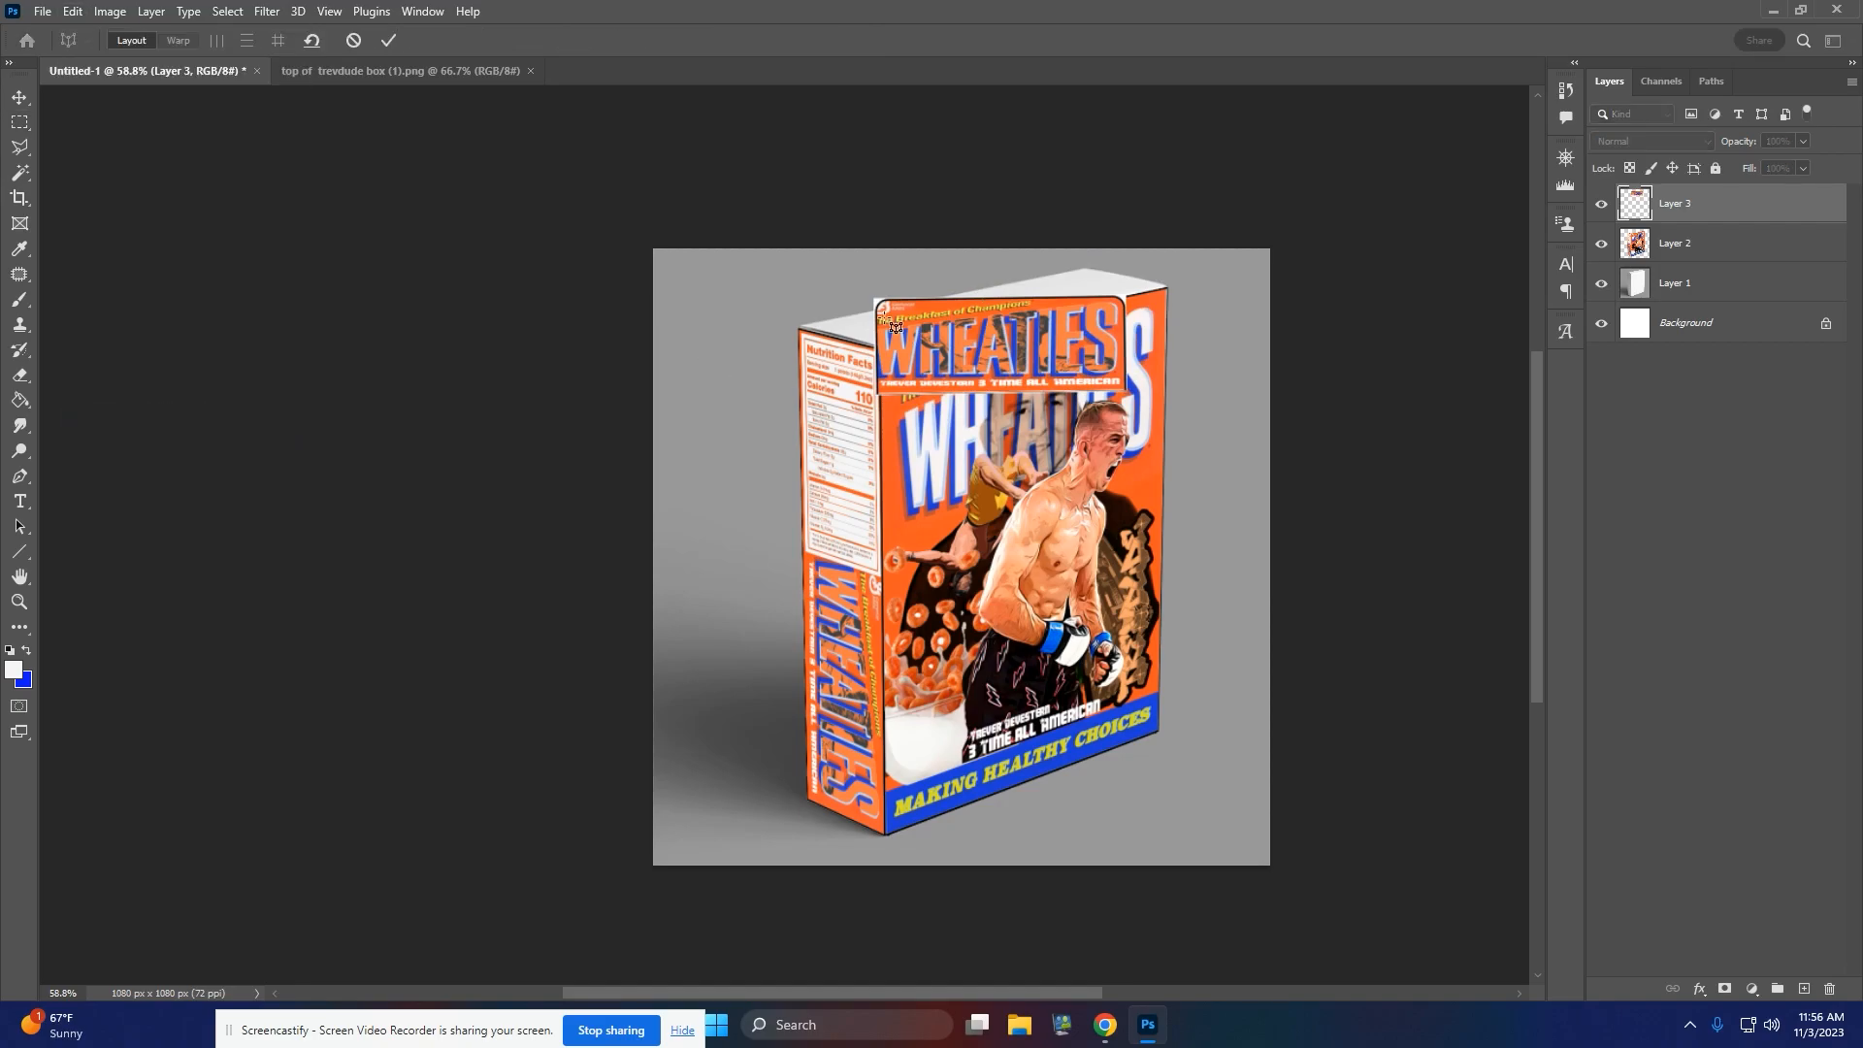
{"action": "scroll", "coordinate": [970, 171], "scroll_direction": "up", "scroll_amount": 3}
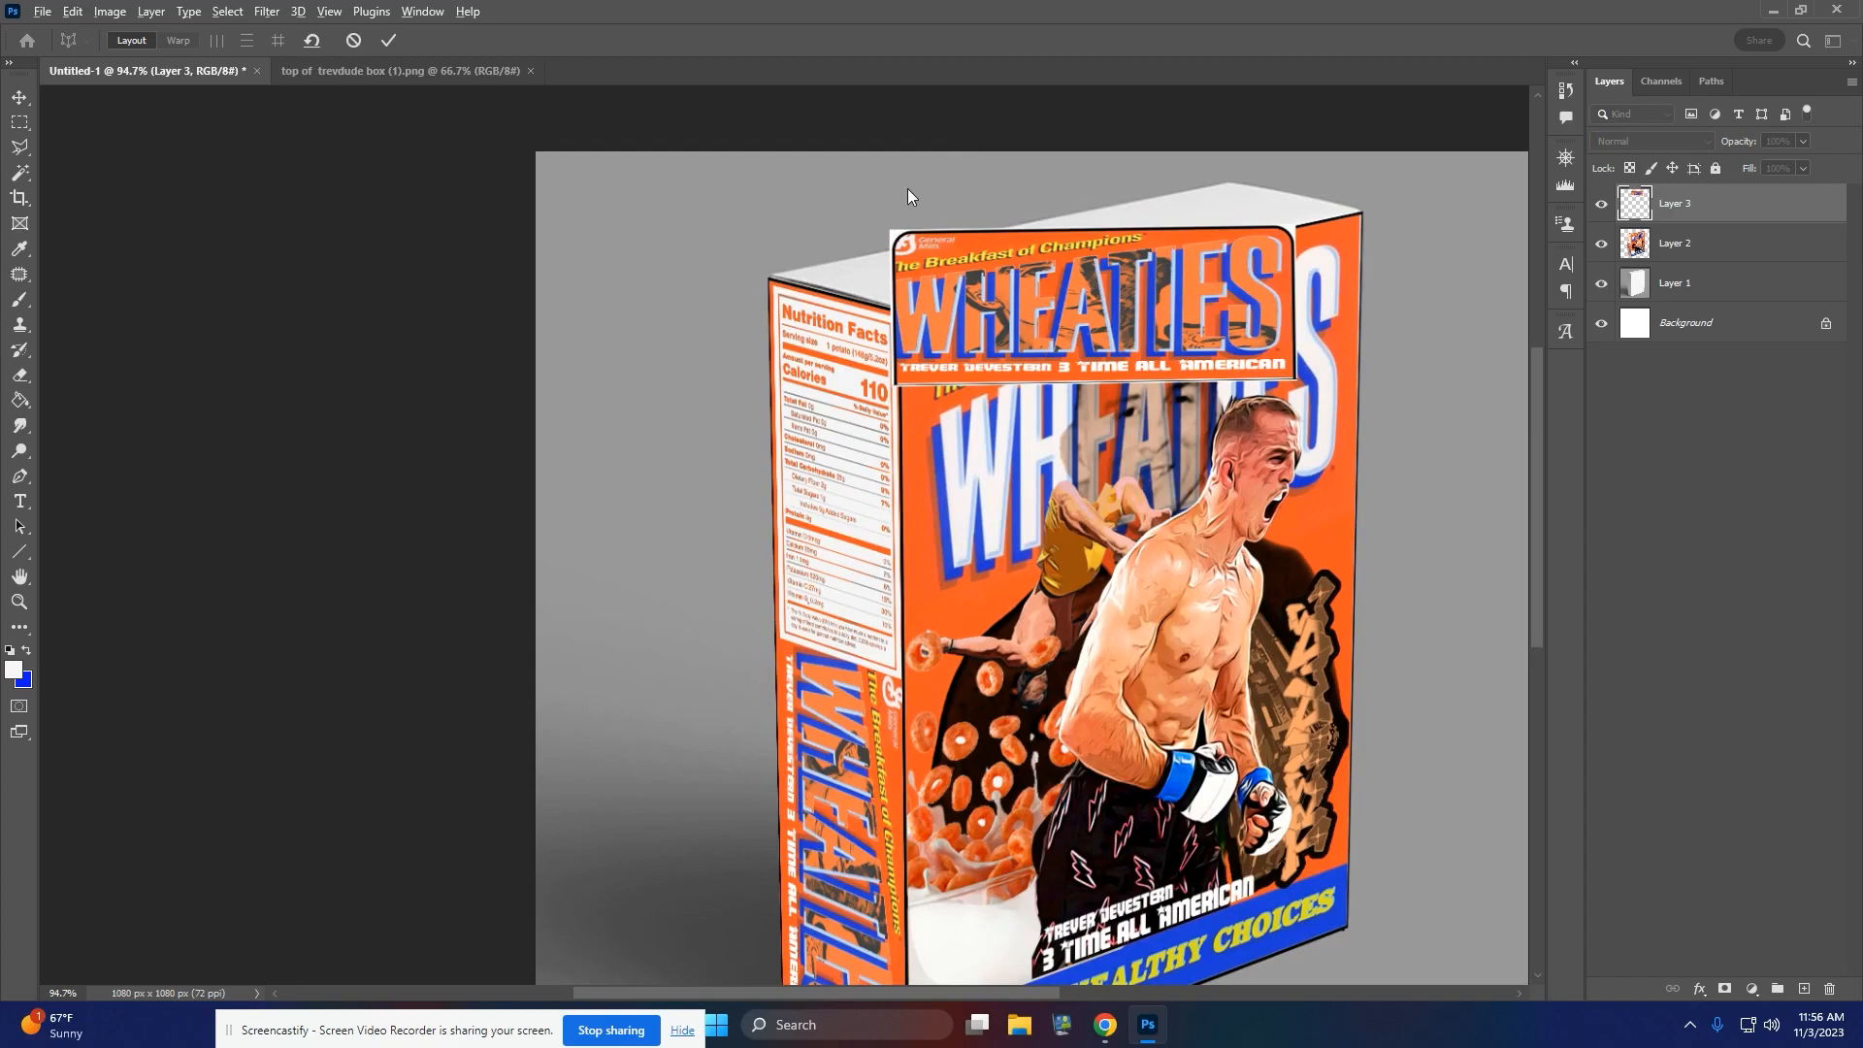
{"action": "scroll", "coordinate": [908, 197], "scroll_direction": "up", "scroll_amount": 2}
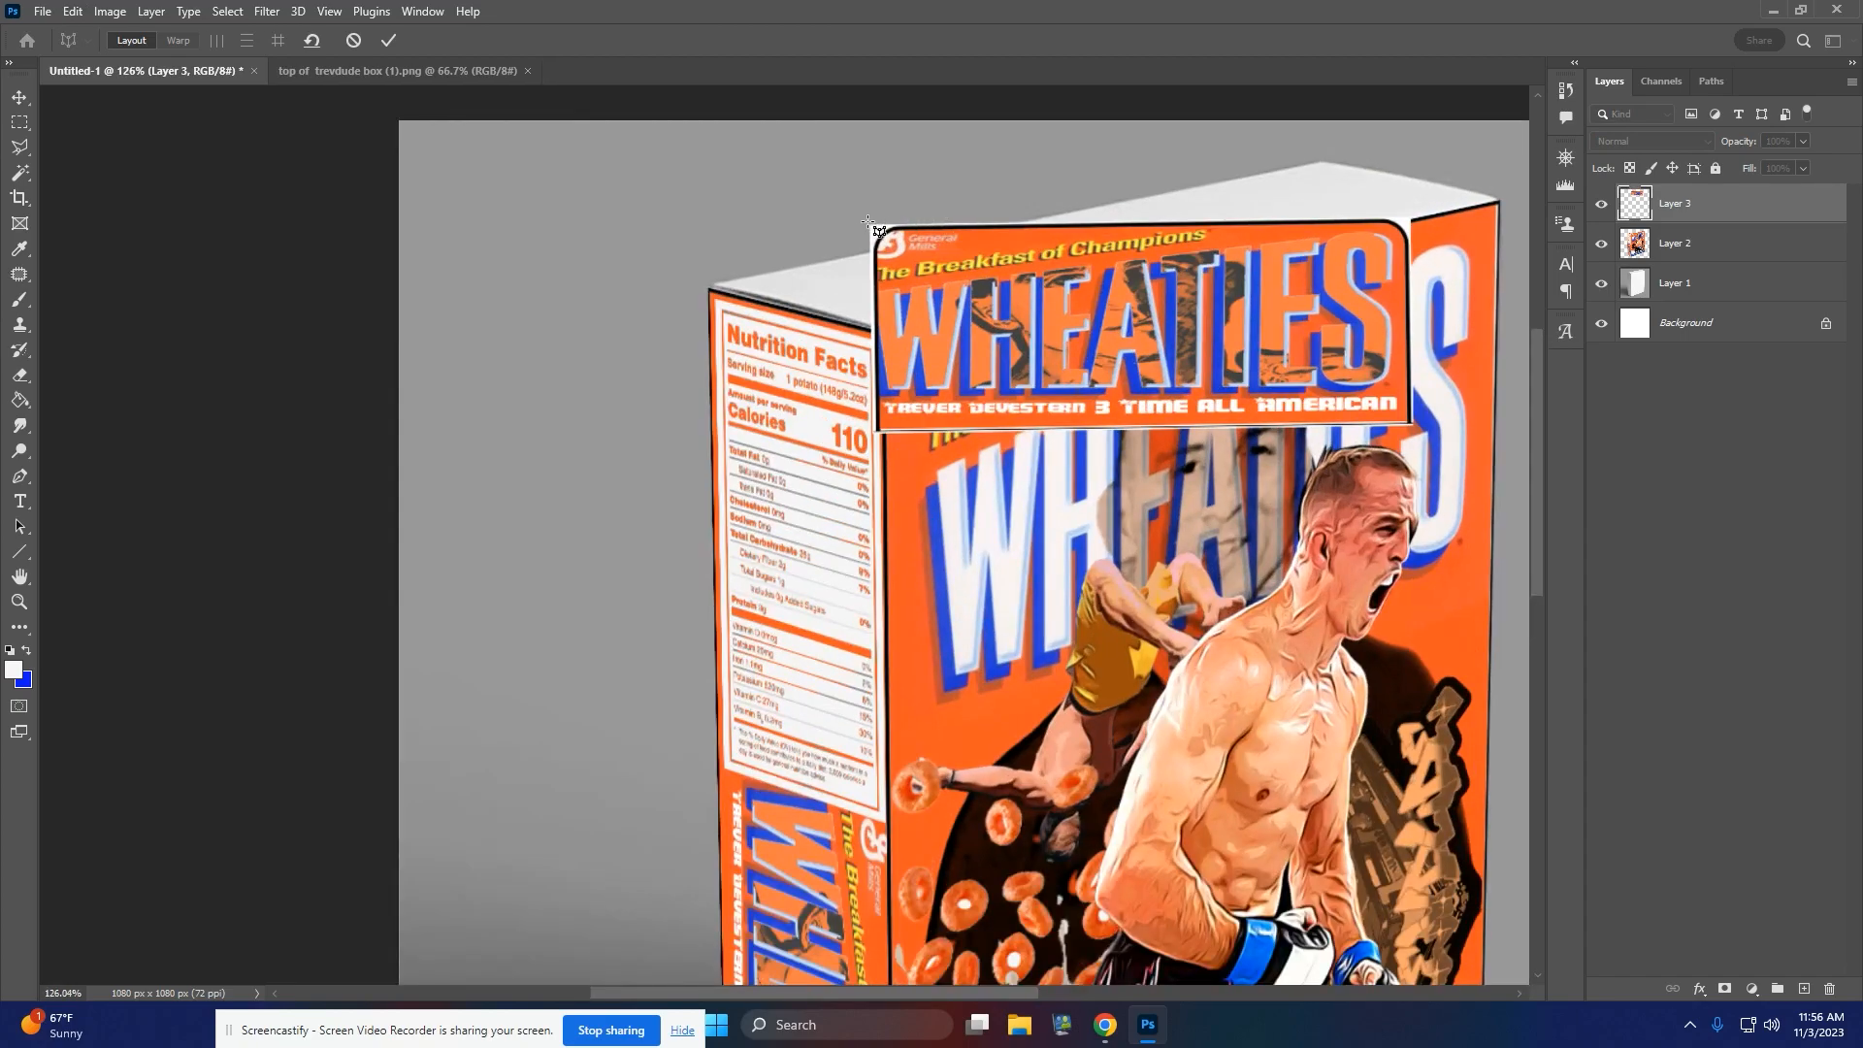
{"action": "left_click_drag", "start_coordinate": [870, 225], "coordinate": [1413, 428]}
{"action": "left_click_drag", "start_coordinate": [867, 428], "coordinate": [867, 435]}
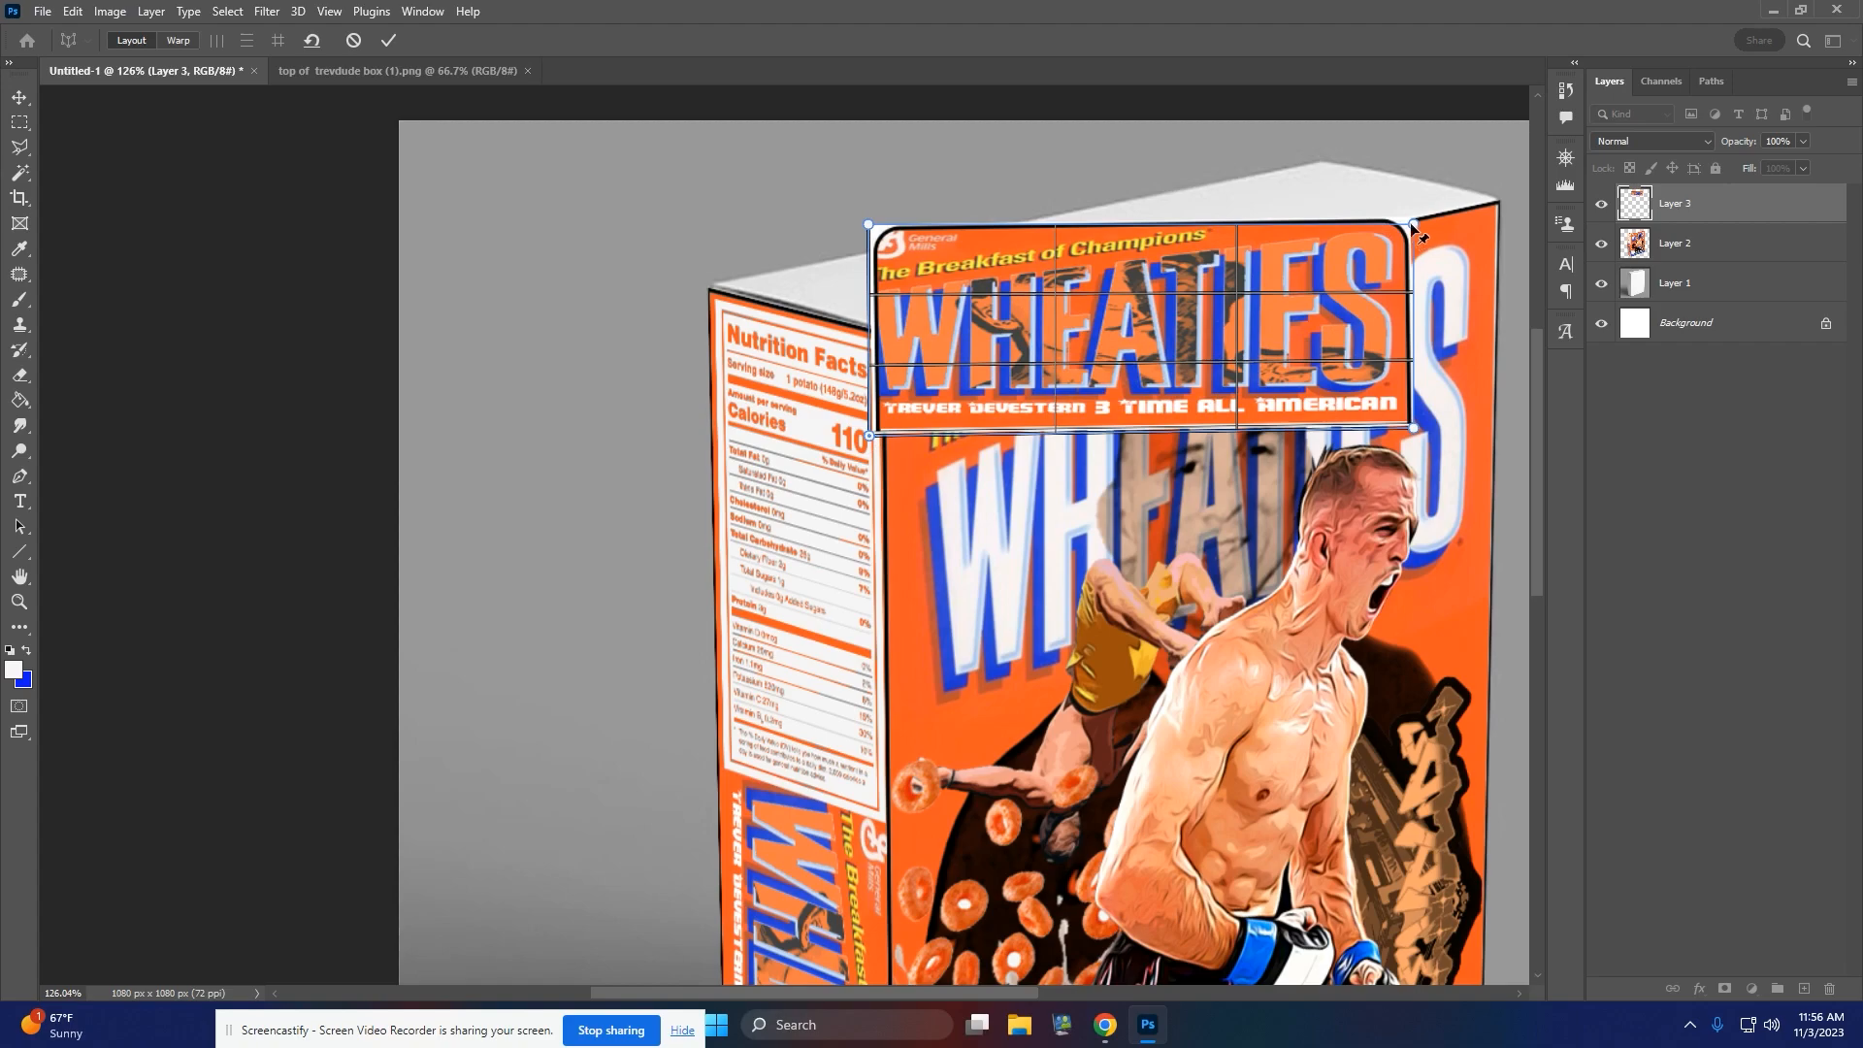
{"action": "left_click_drag", "start_coordinate": [1413, 222], "coordinate": [1414, 212]}
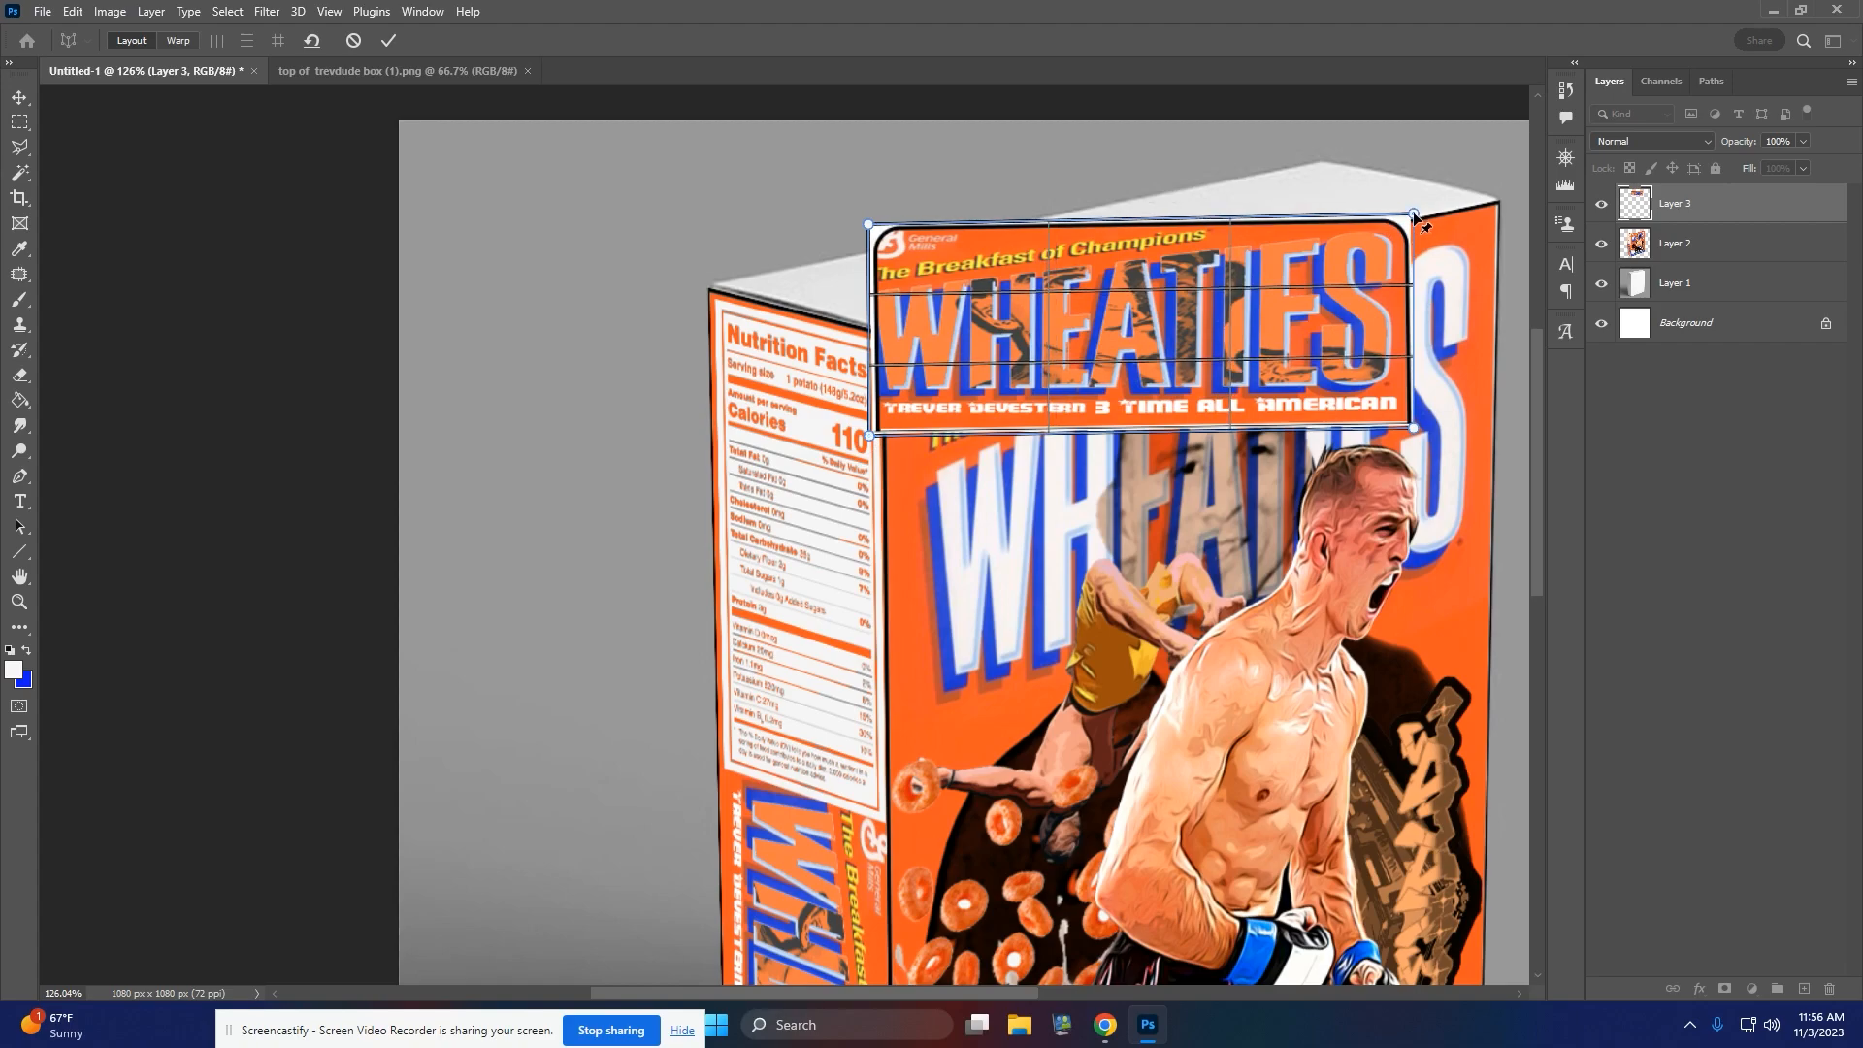
{"action": "left_click_drag", "start_coordinate": [1421, 428], "coordinate": [1419, 427]}
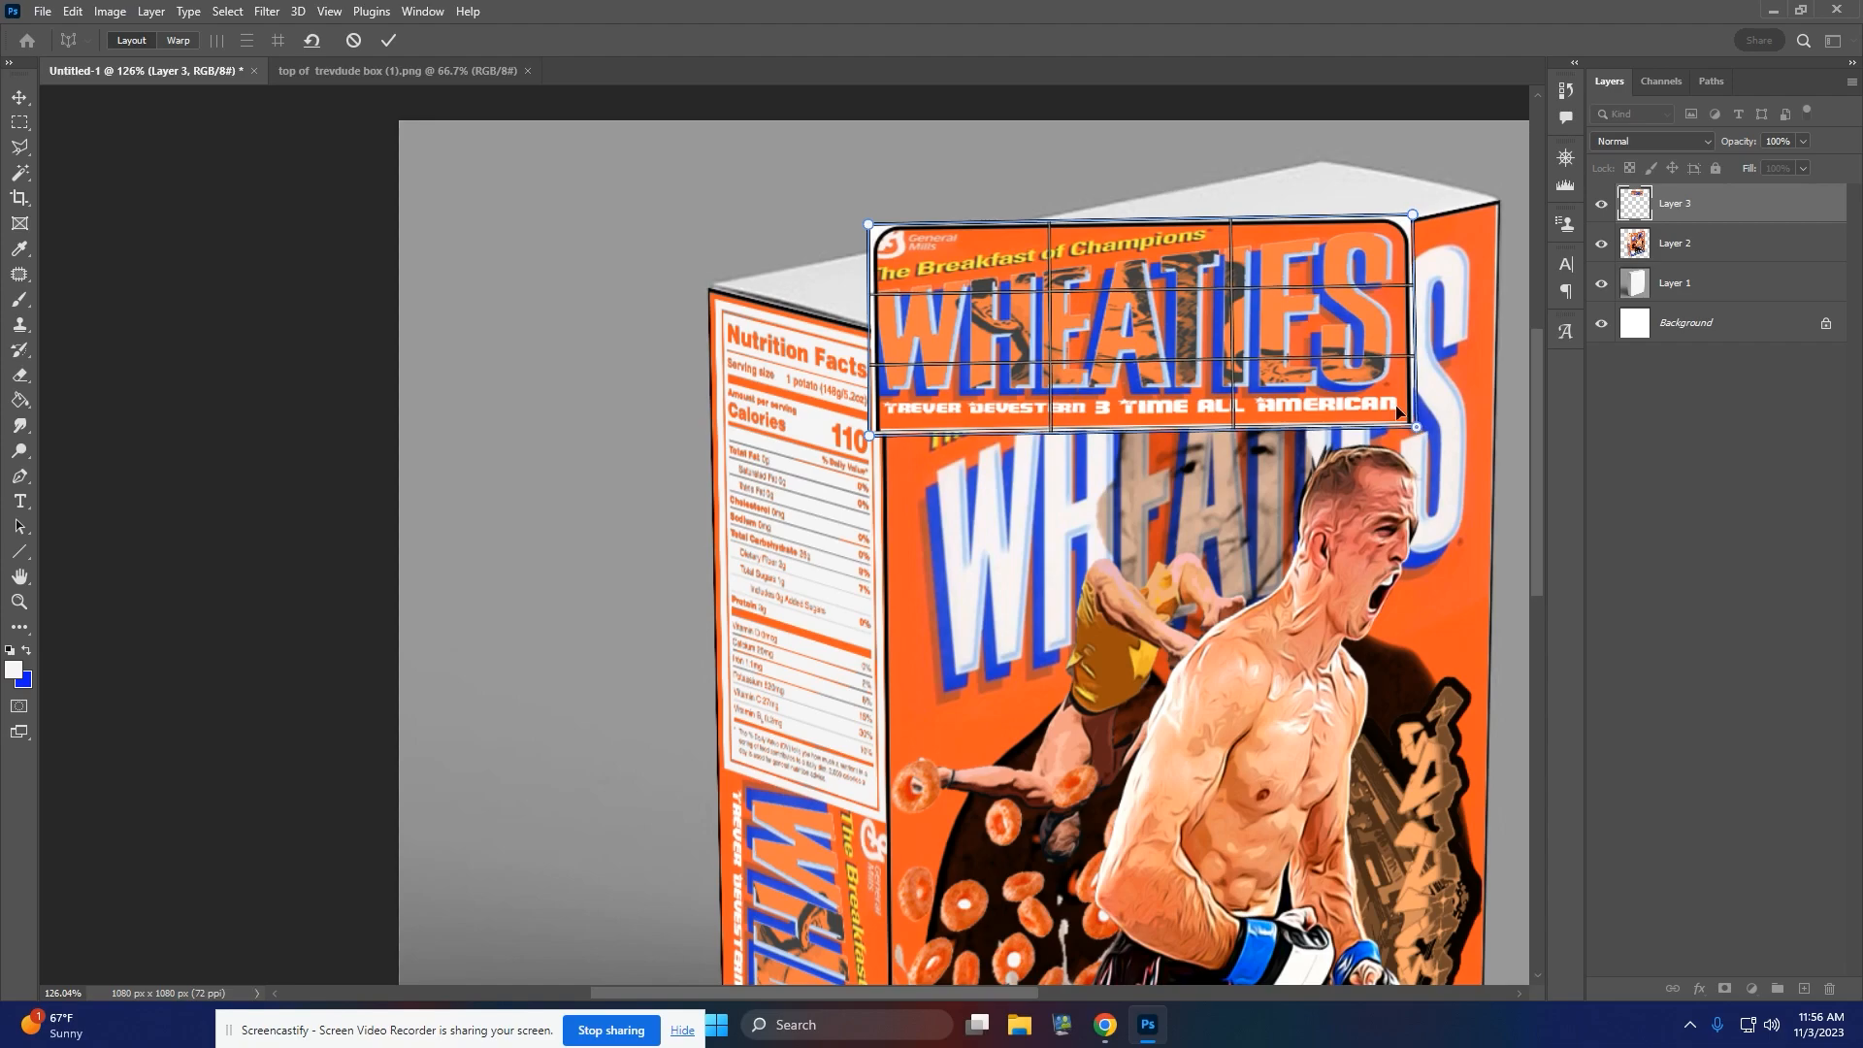
{"action": "left_click_drag", "start_coordinate": [870, 226], "coordinate": [865, 222]}
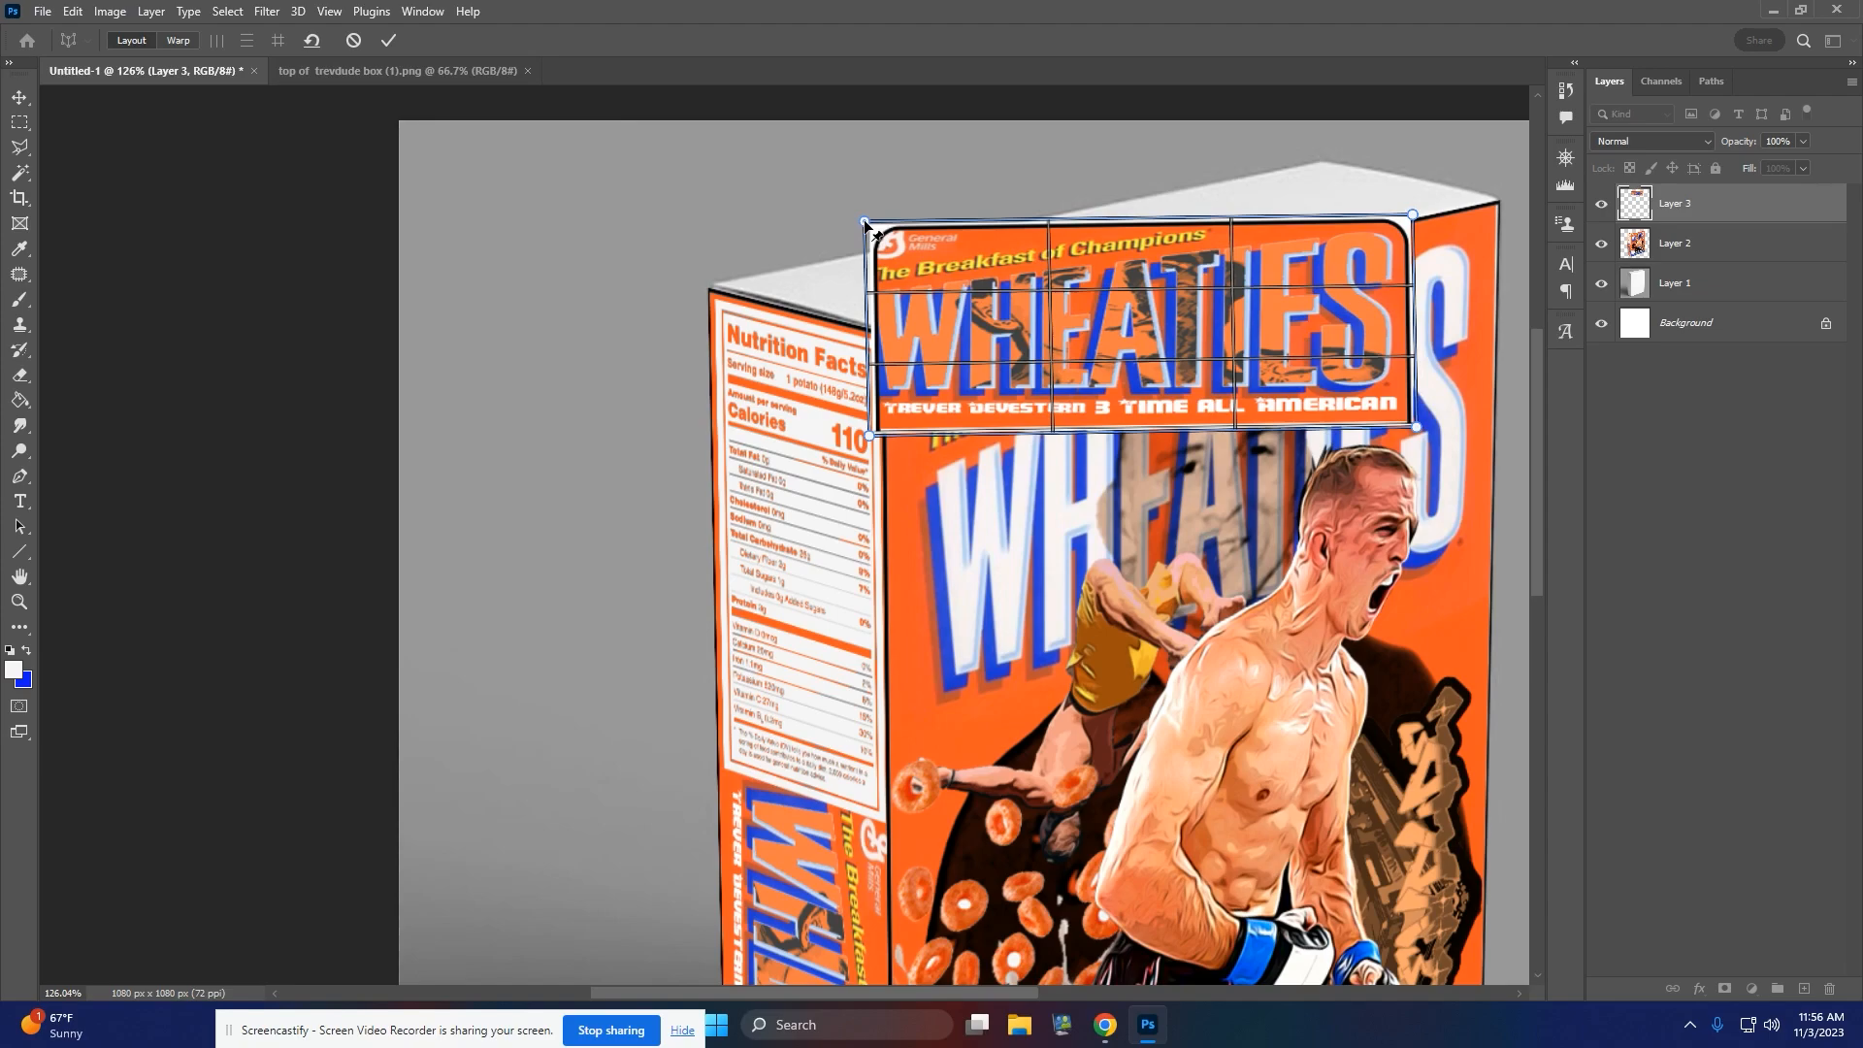
- Switch Perspective Warp to Warp mode and move the quad's four corners roughly onto the box's white top face
{"action": "left_click", "coordinate": [179, 40]}
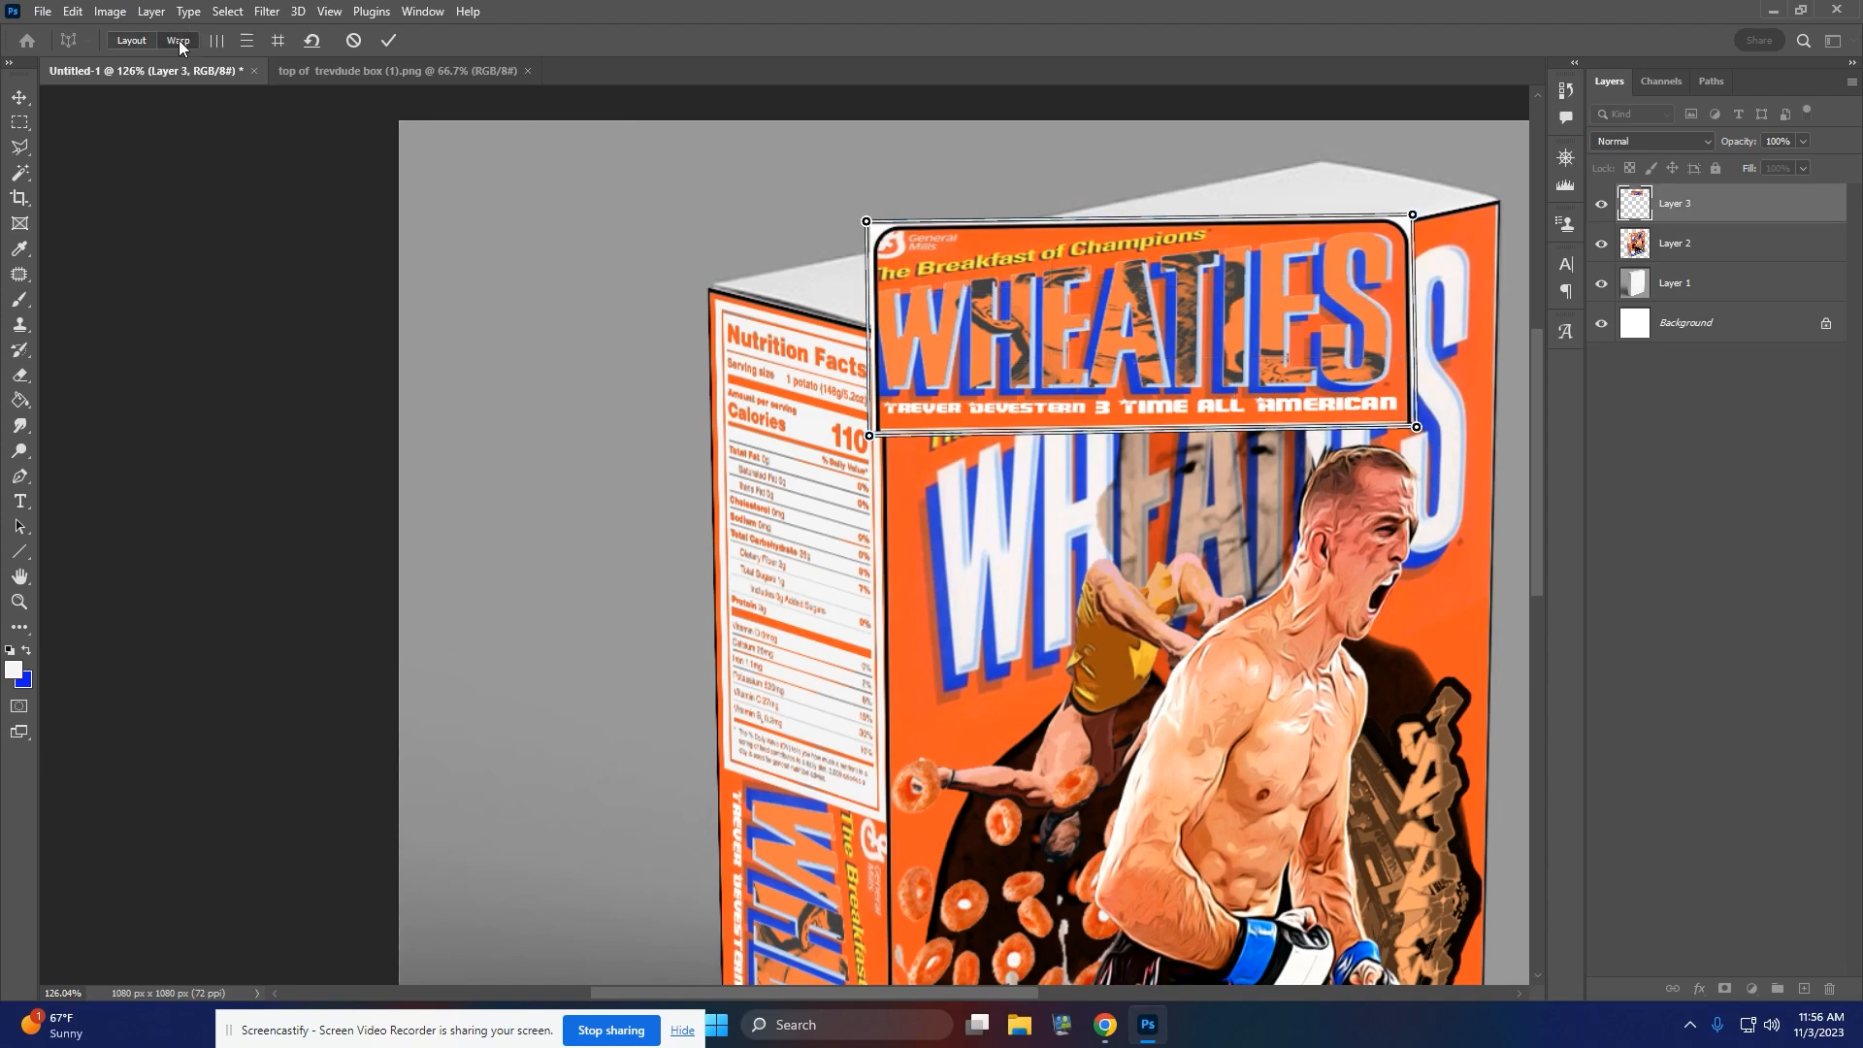
{"action": "left_click_drag", "start_coordinate": [1413, 216], "coordinate": [1363, 169]}
{"action": "left_click_drag", "start_coordinate": [1416, 429], "coordinate": [1481, 234]}
{"action": "left_click_drag", "start_coordinate": [857, 437], "coordinate": [890, 337]}
{"action": "left_click_drag", "start_coordinate": [867, 222], "coordinate": [754, 272]}
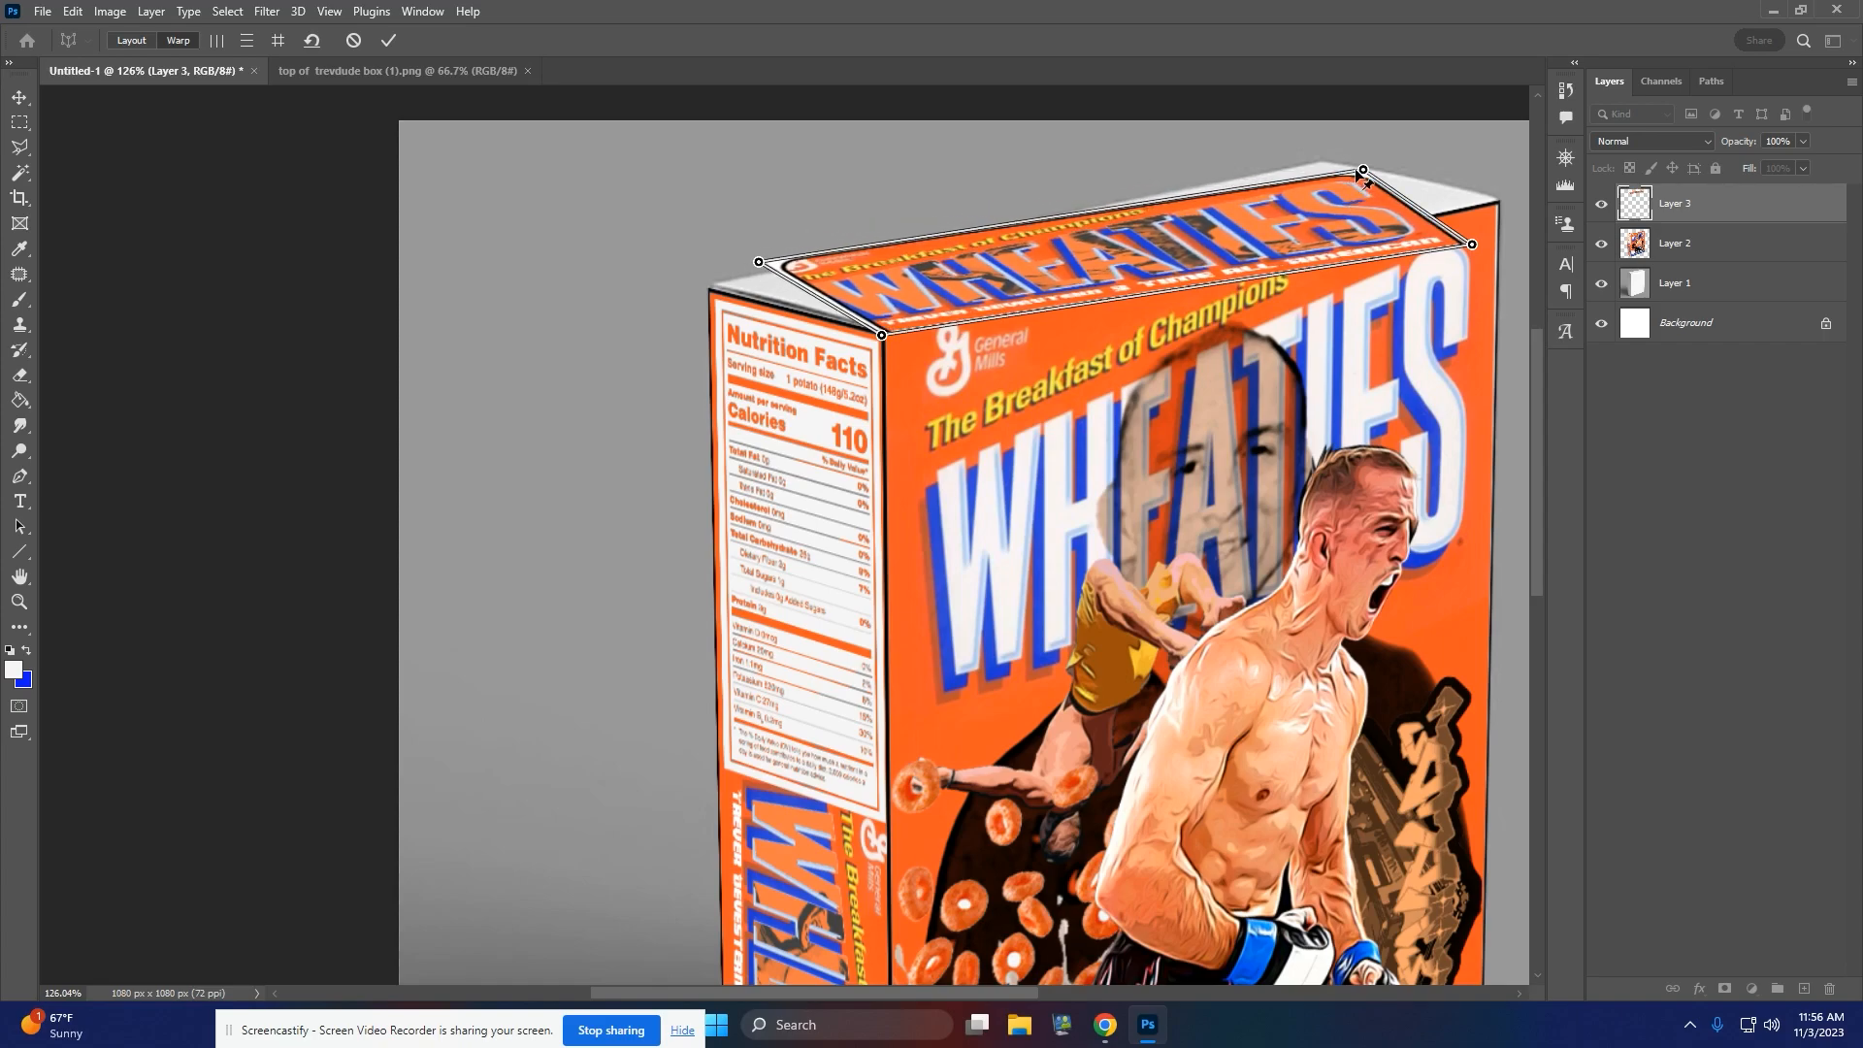
- Fine-tune the warp corners to match the corners of the box's top face, and apply the Perspective Warp
{"action": "left_click_drag", "start_coordinate": [1355, 172], "coordinate": [1320, 163]}
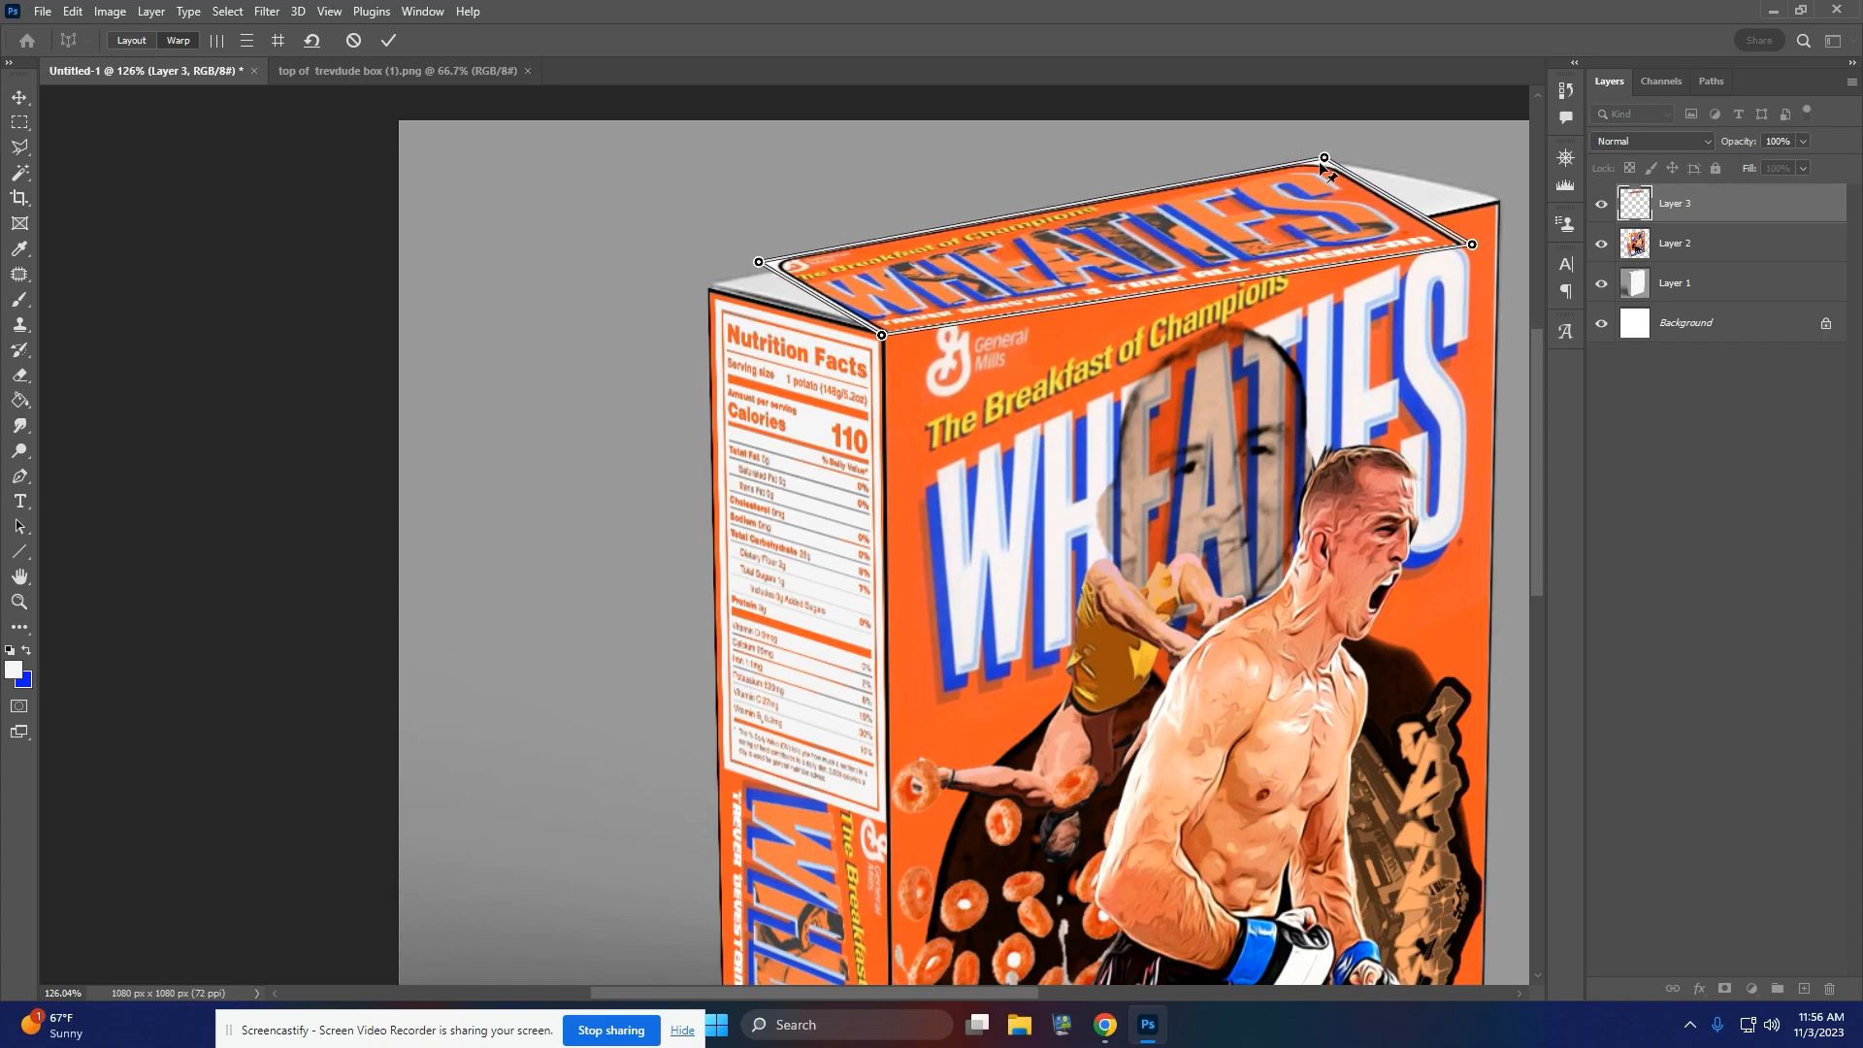
{"action": "left_click_drag", "start_coordinate": [1476, 249], "coordinate": [1504, 202]}
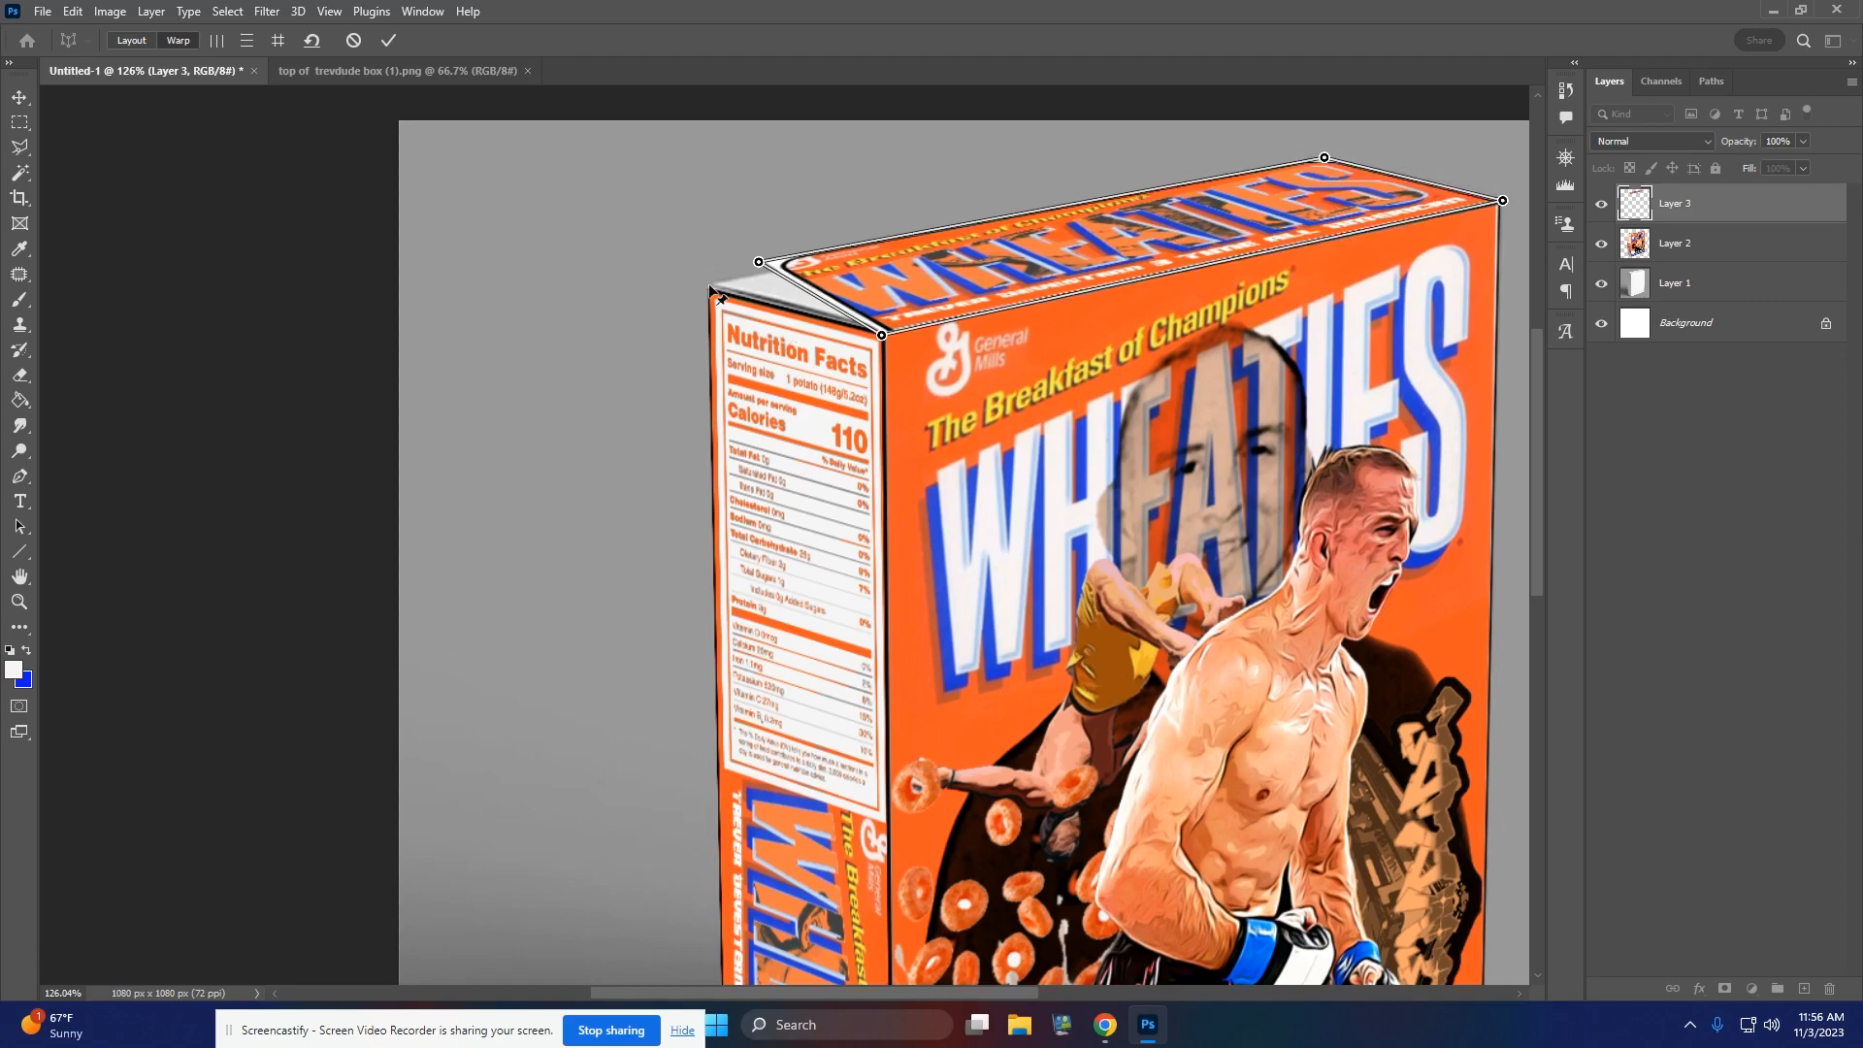
{"action": "left_click_drag", "start_coordinate": [759, 262], "coordinate": [706, 288]}
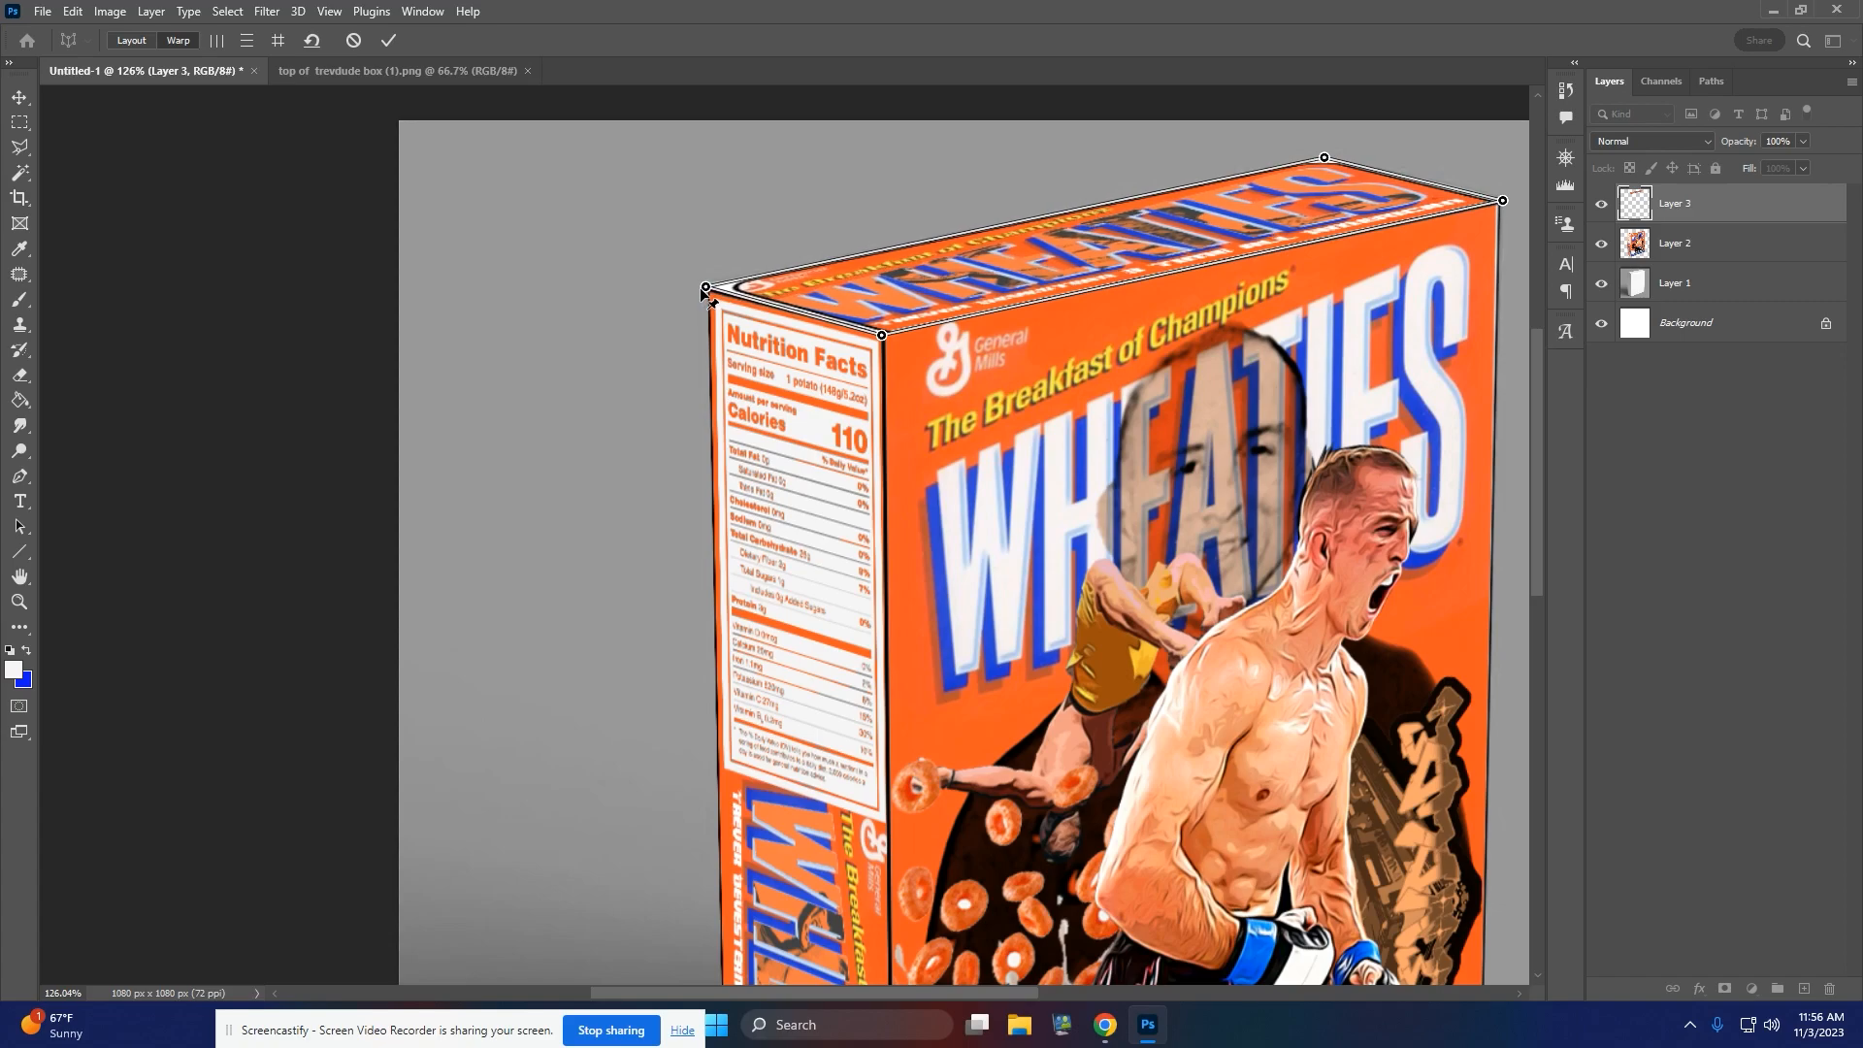
{"action": "mouse_move", "coordinate": [881, 335]}
{"action": "left_mouse_down"}
{"action": "mouse_move", "coordinate": [880, 309]}
{"action": "mouse_move", "coordinate": [881, 334]}
{"action": "left_mouse_up"}
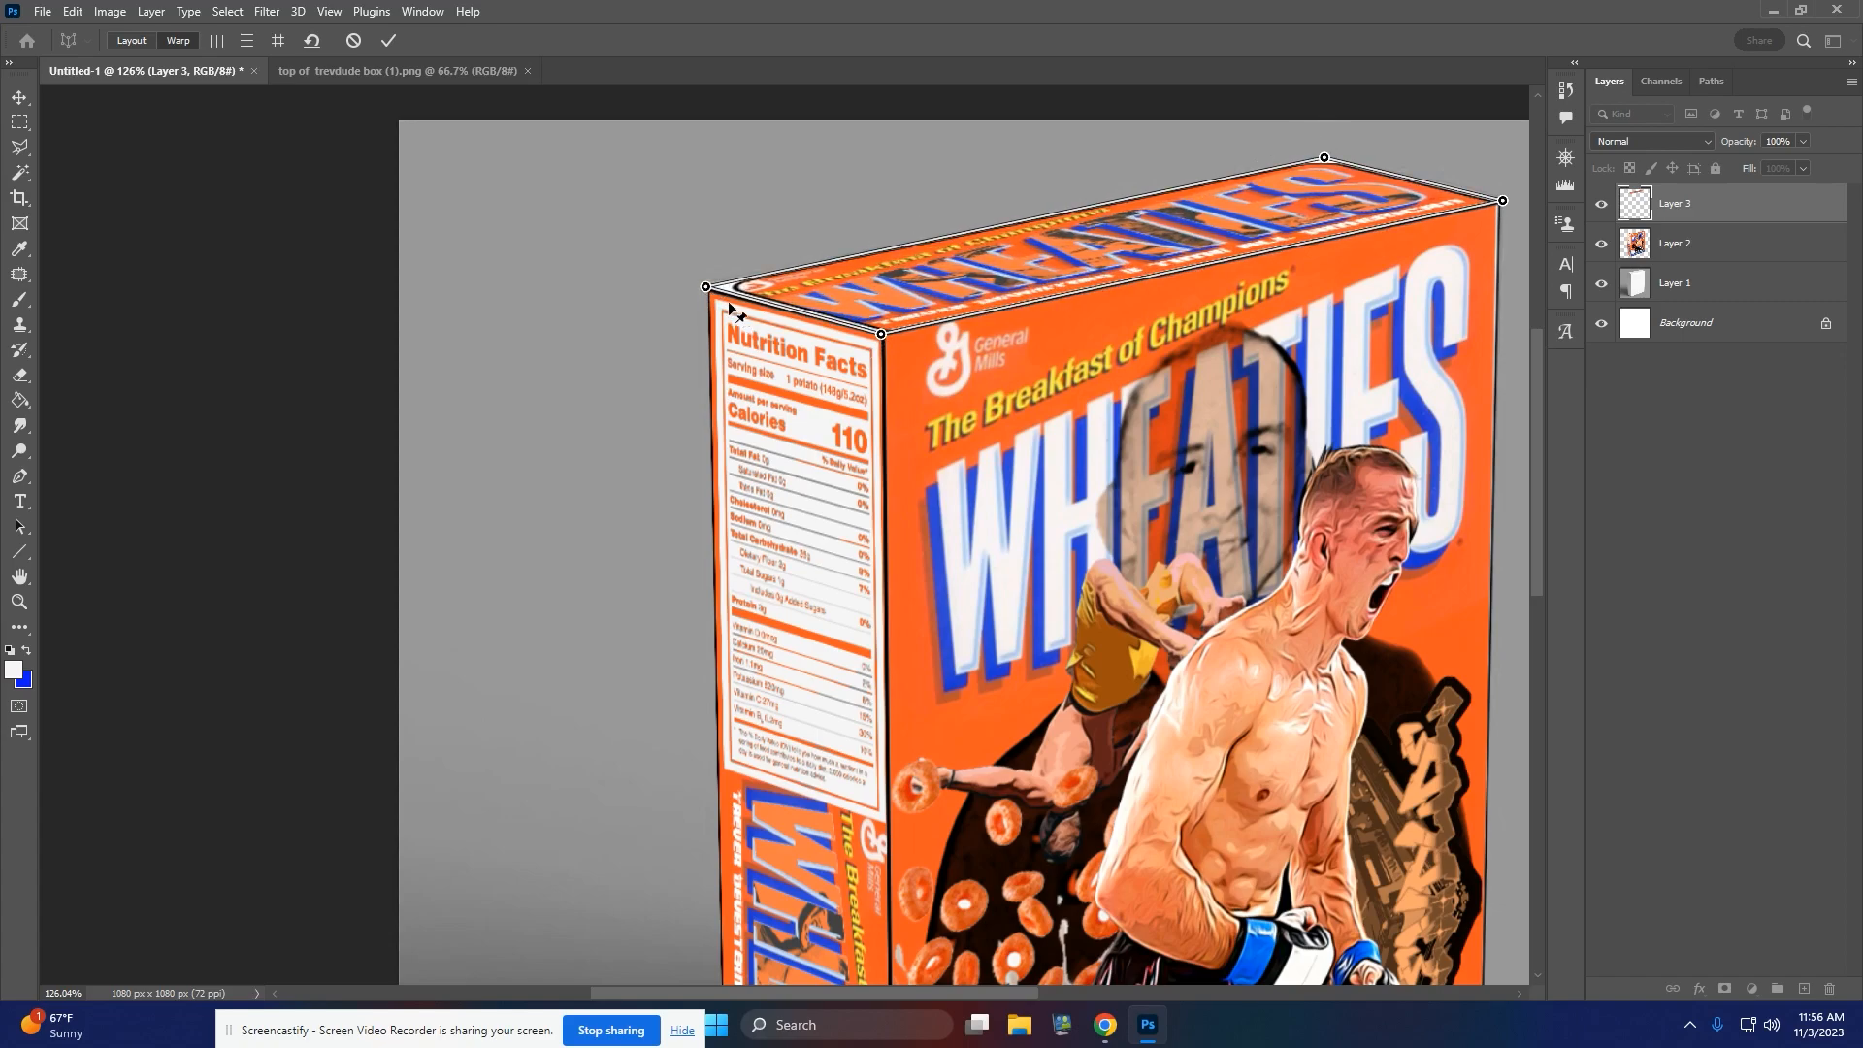
{"action": "left_click_drag", "start_coordinate": [706, 287], "coordinate": [708, 287]}
{"action": "left_click", "coordinate": [387, 41]}
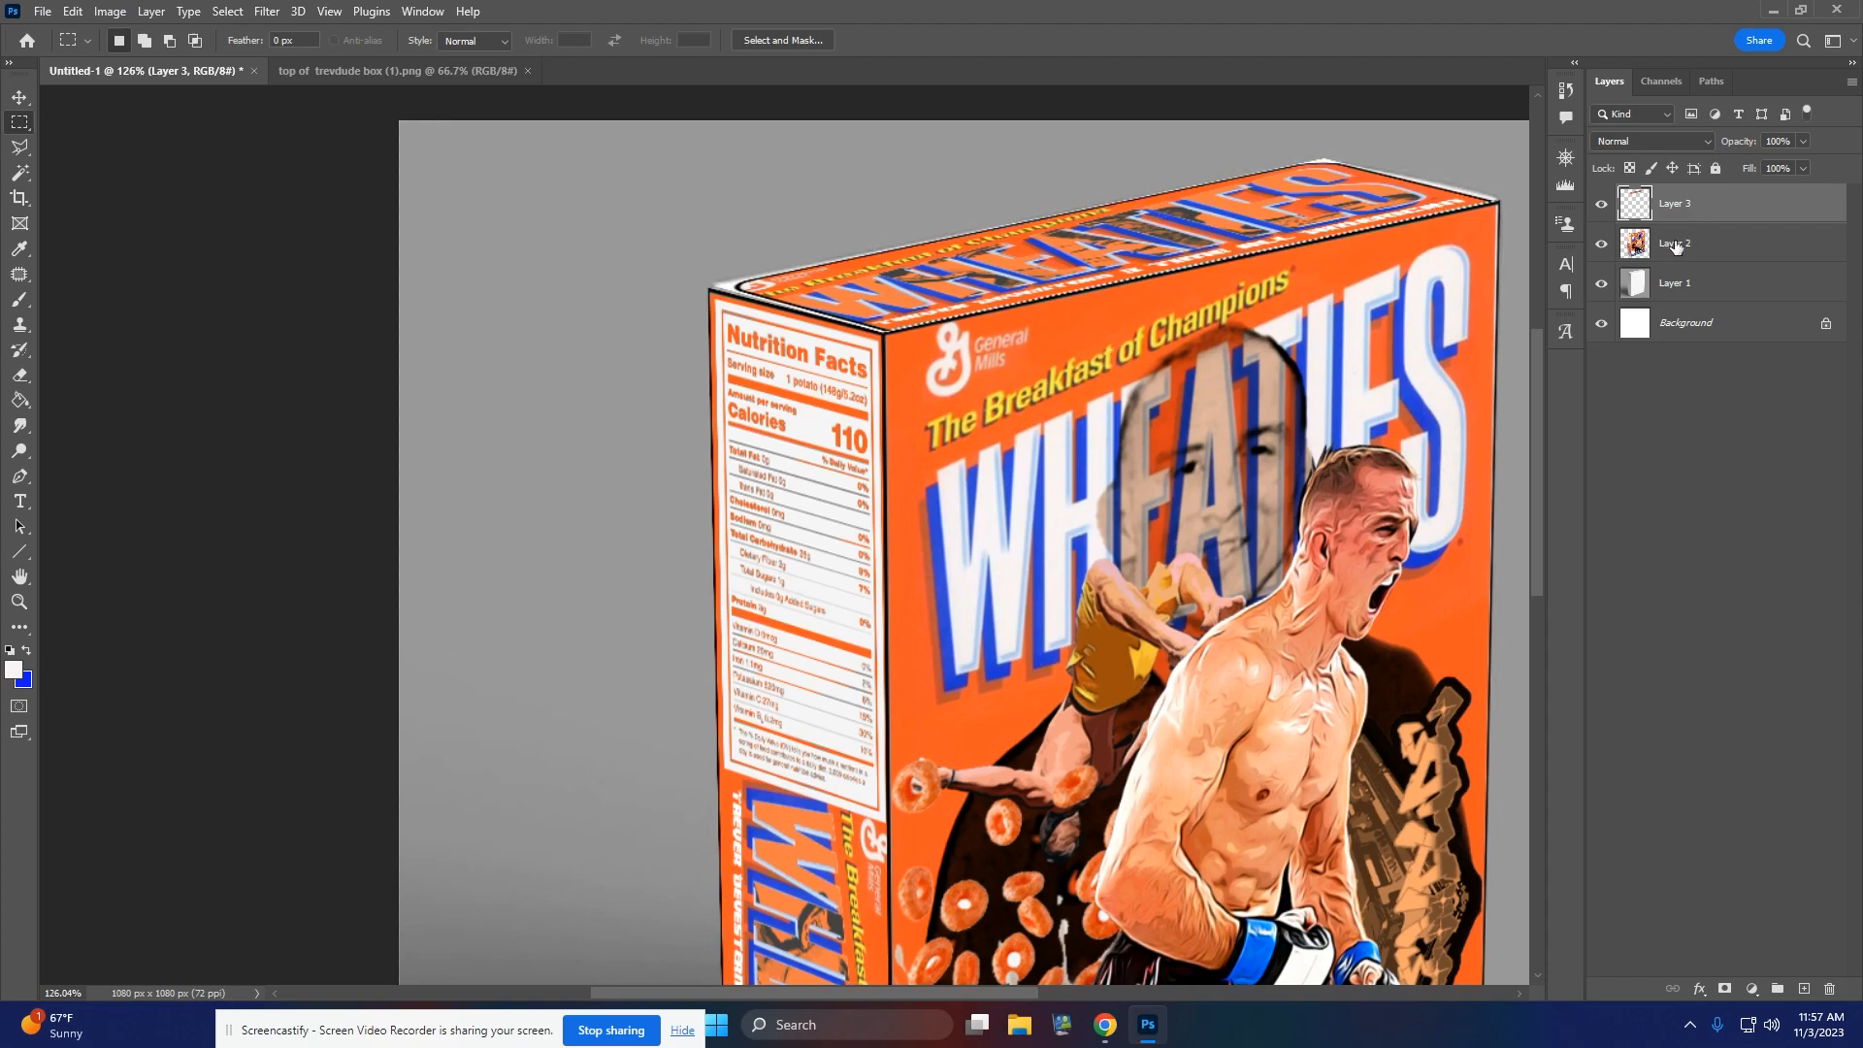
- Merge Layer 3 down into Layer 2 and set the merged layer's blend mode to Multiply
{"action": "key", "text": "ctrl+e"}
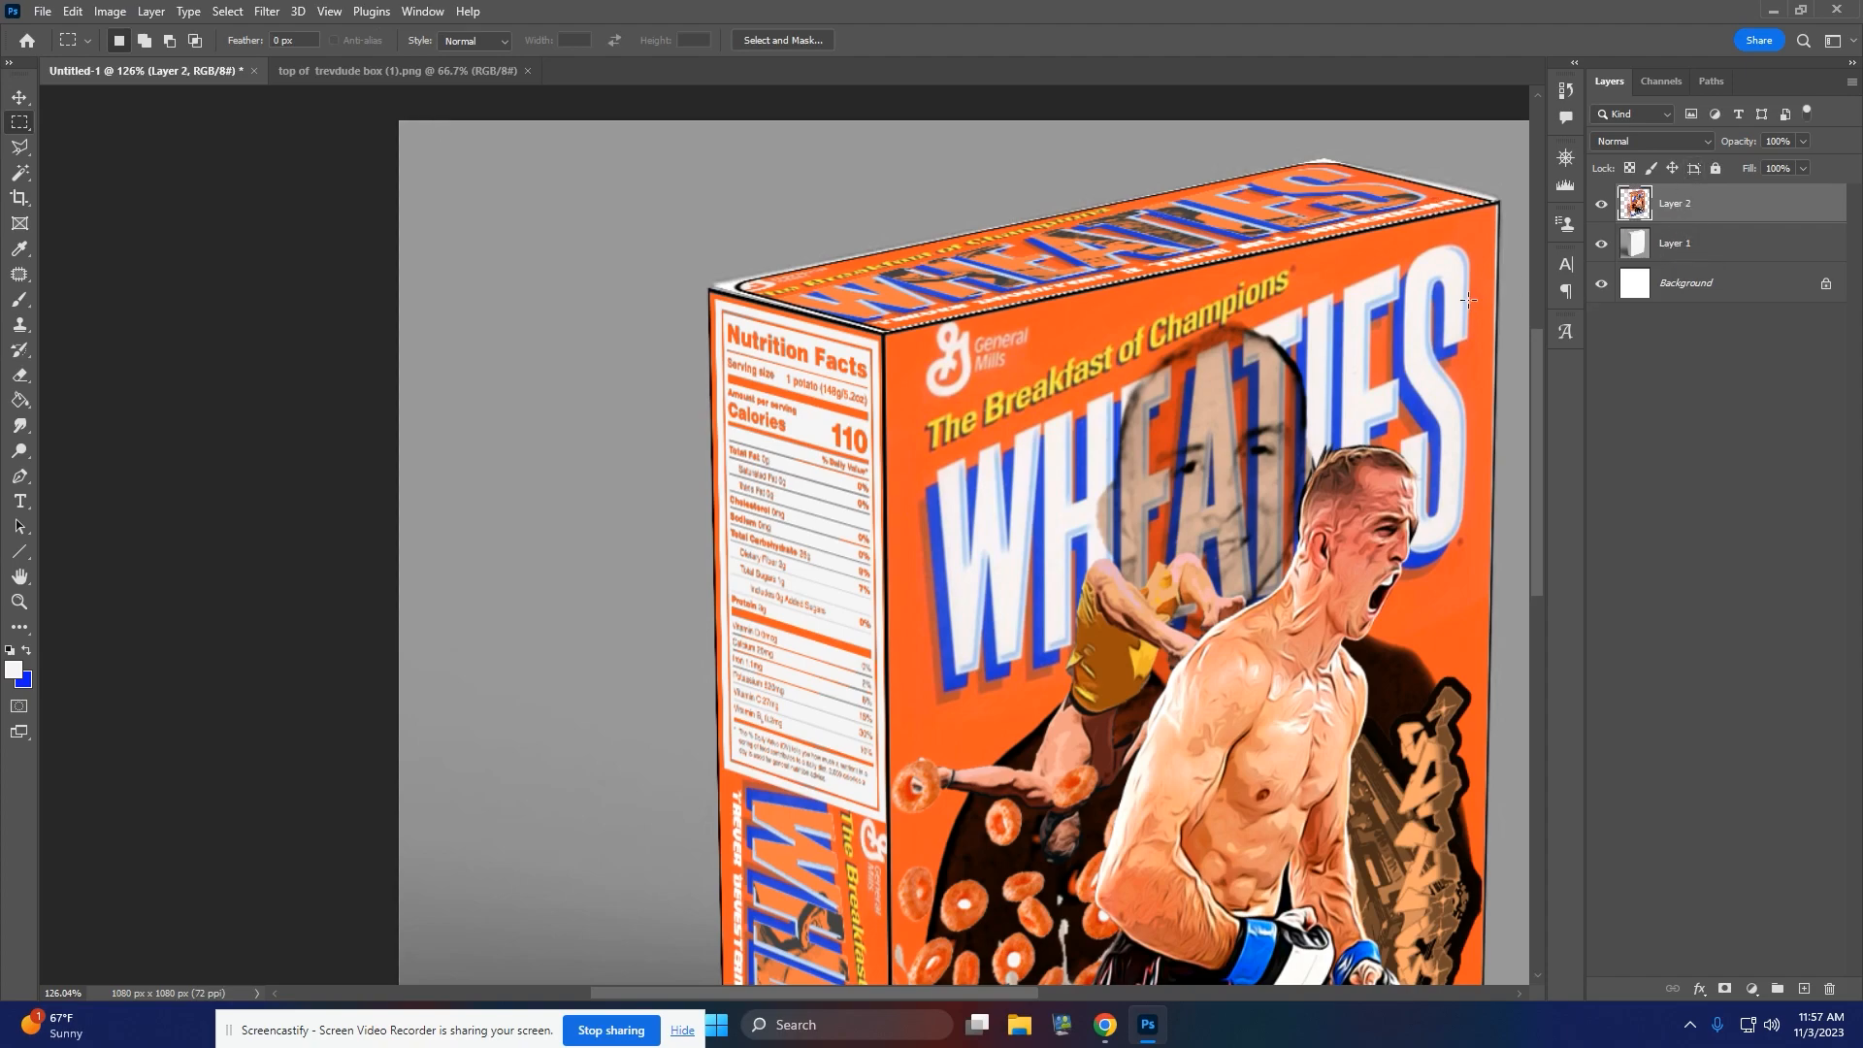
{"action": "scroll", "coordinate": [1322, 363], "scroll_direction": "down", "scroll_amount": 5}
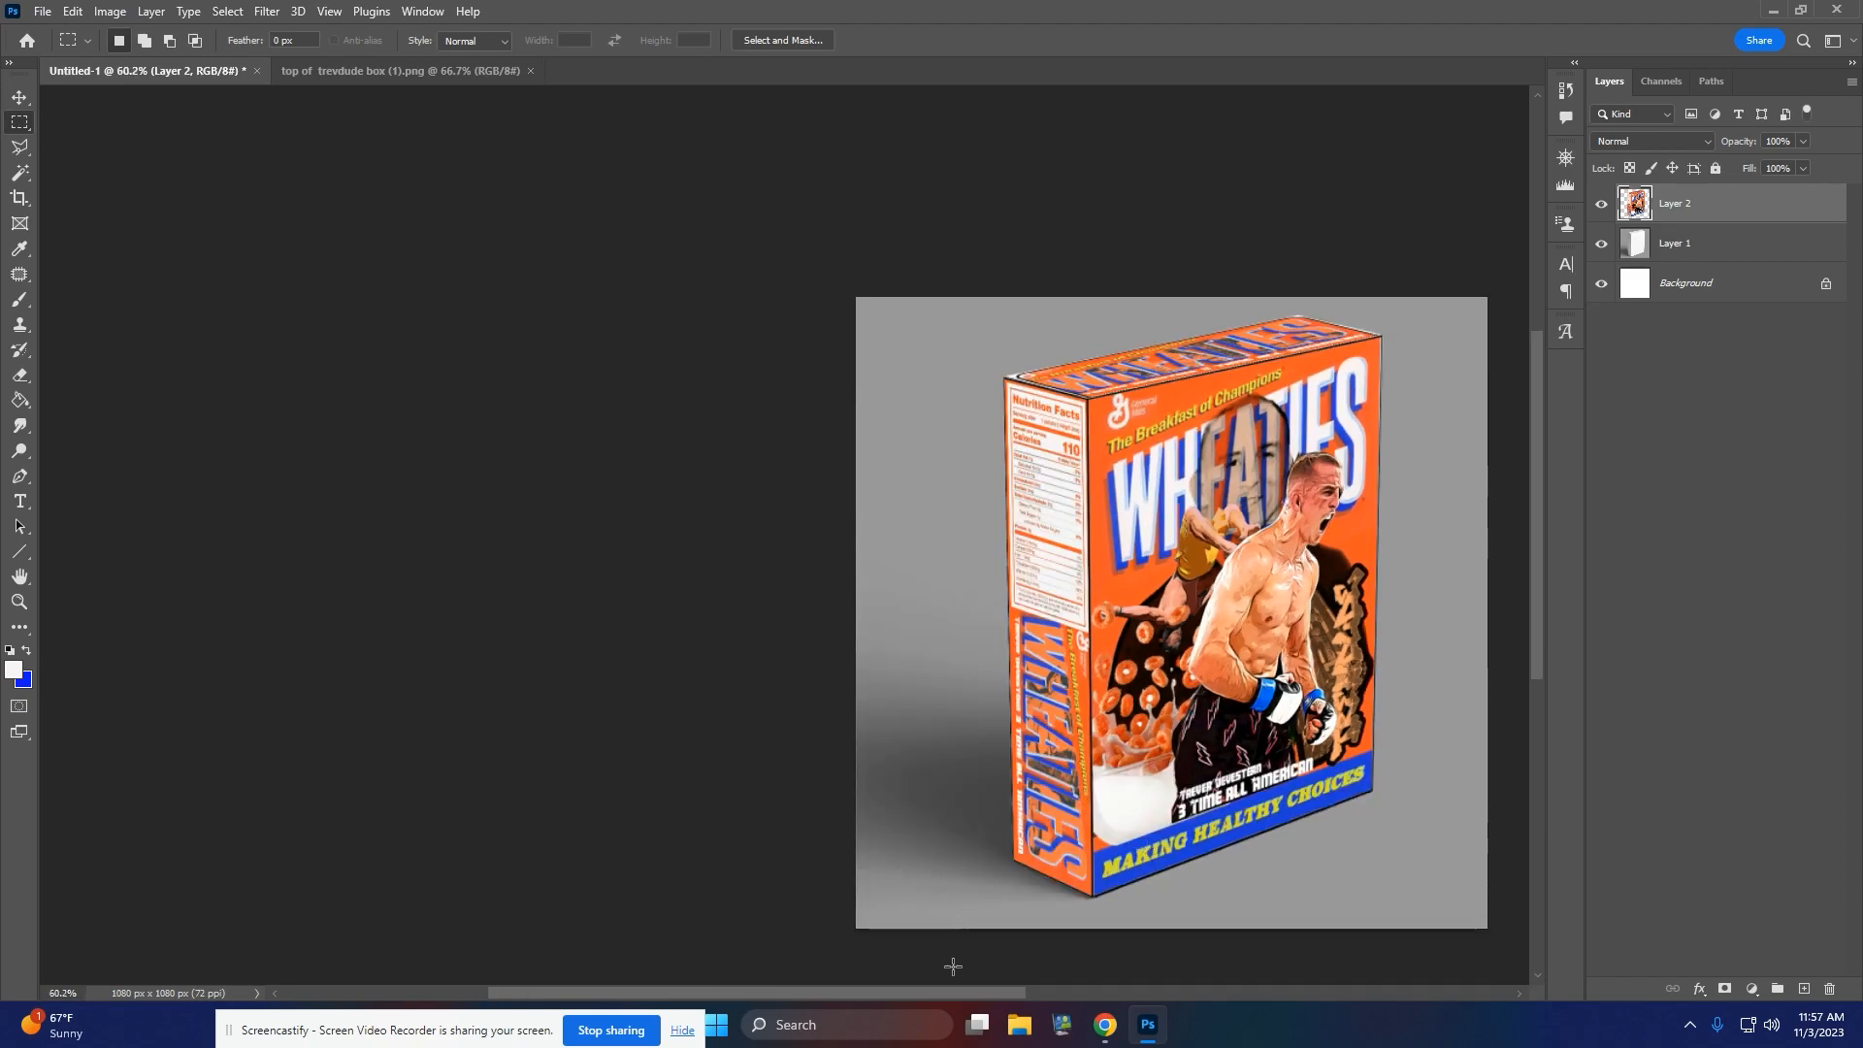
{"action": "left_click_drag", "start_coordinate": [951, 991], "coordinate": [1035, 992]}
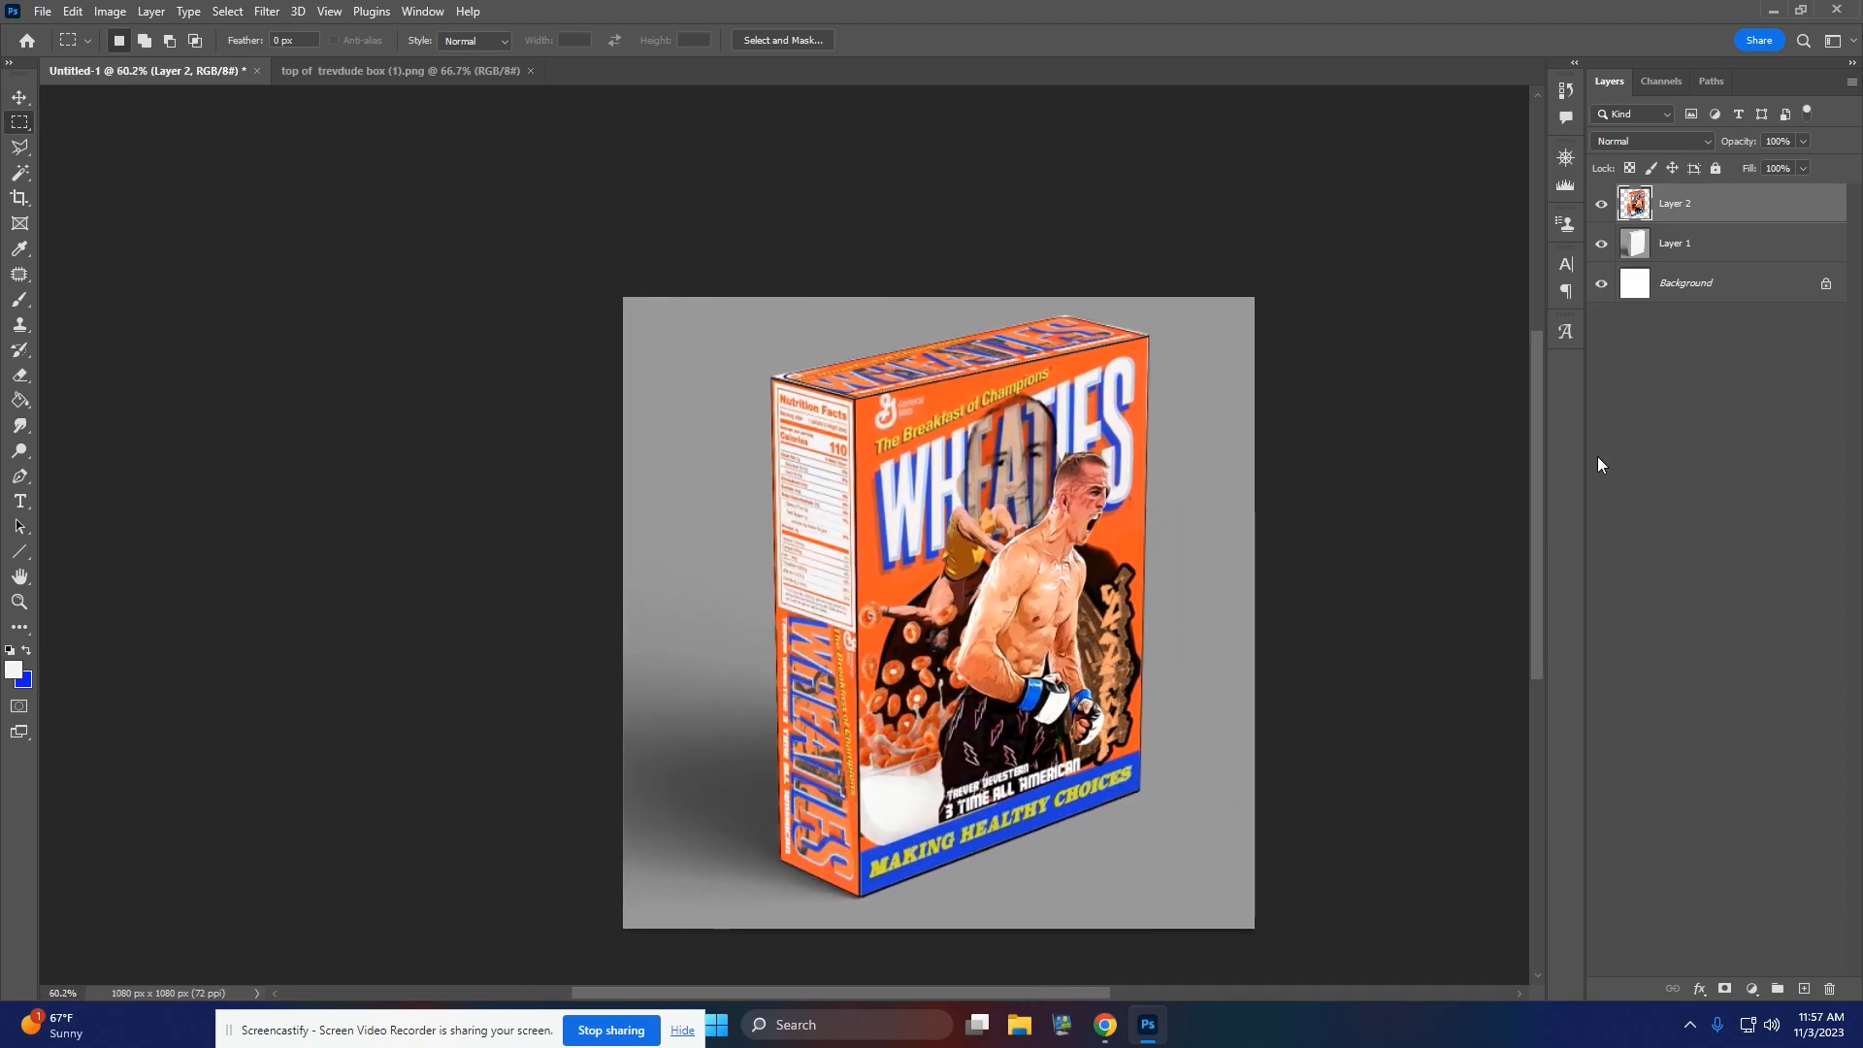
{"action": "left_click", "coordinate": [1645, 143]}
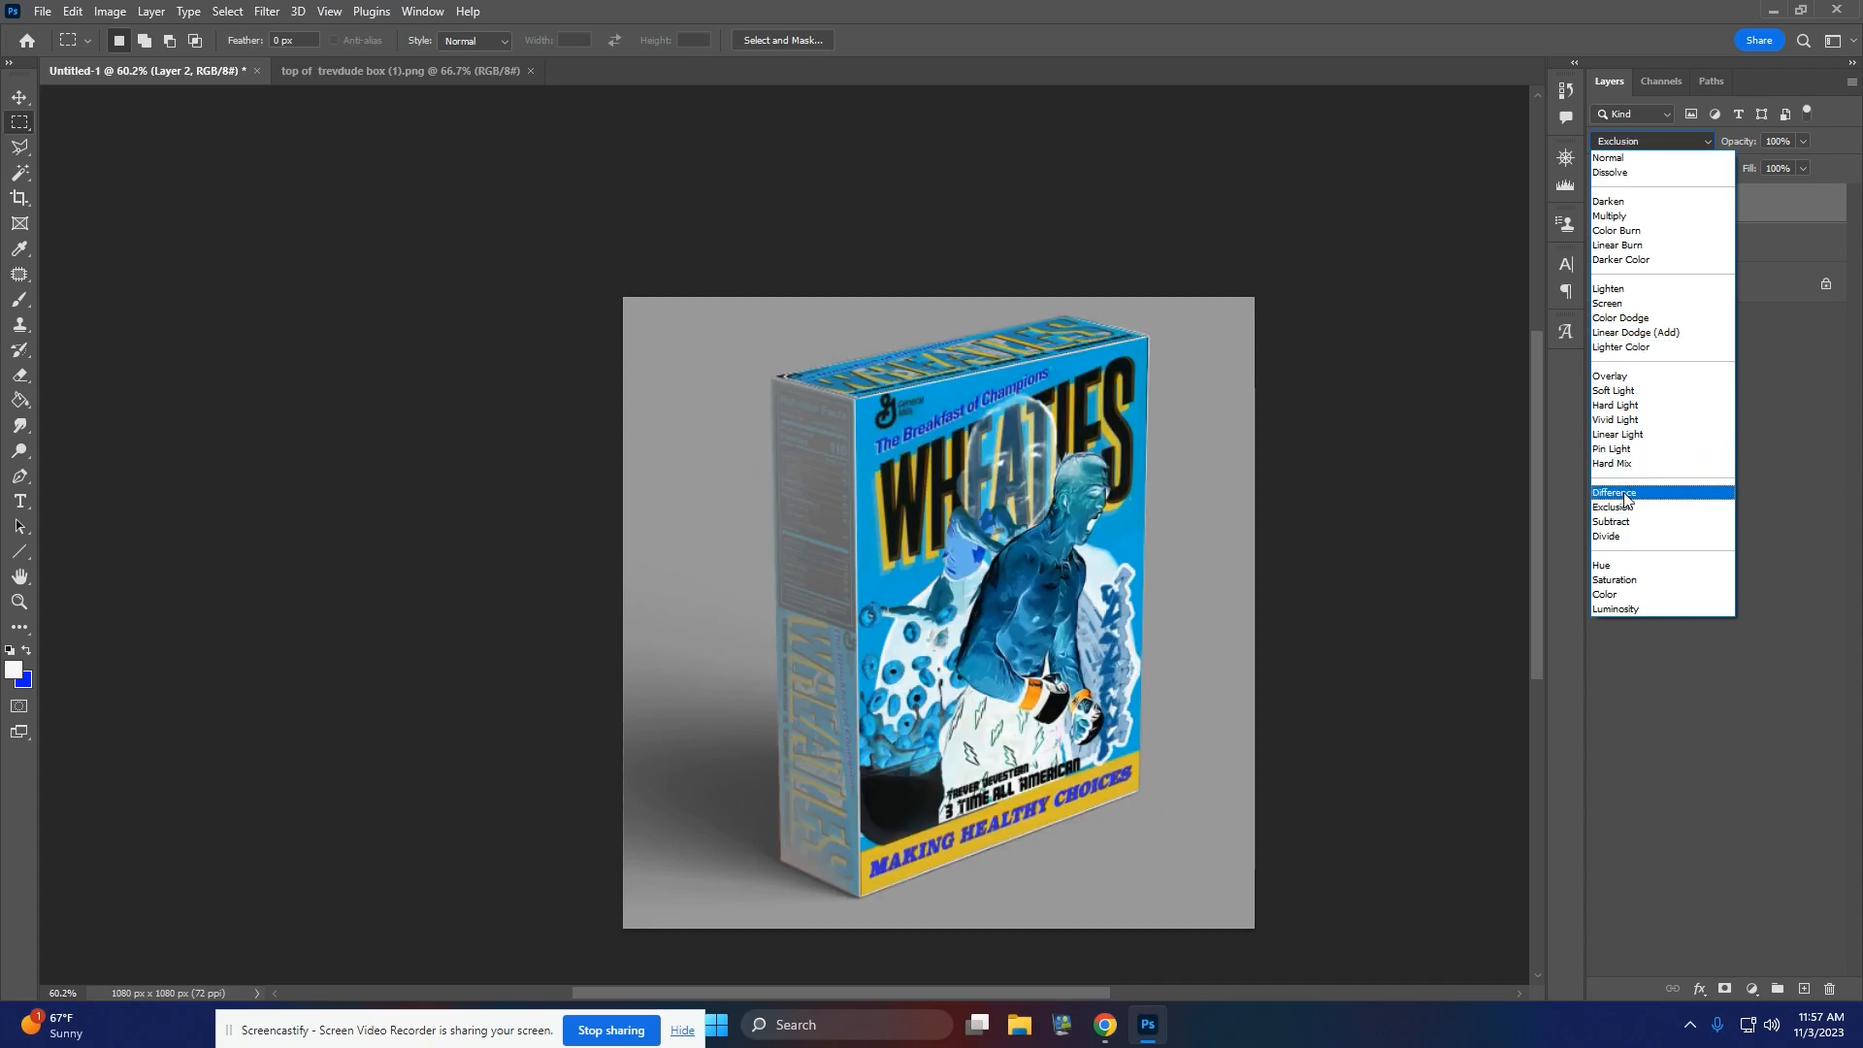
{"action": "left_click", "coordinate": [1644, 216]}
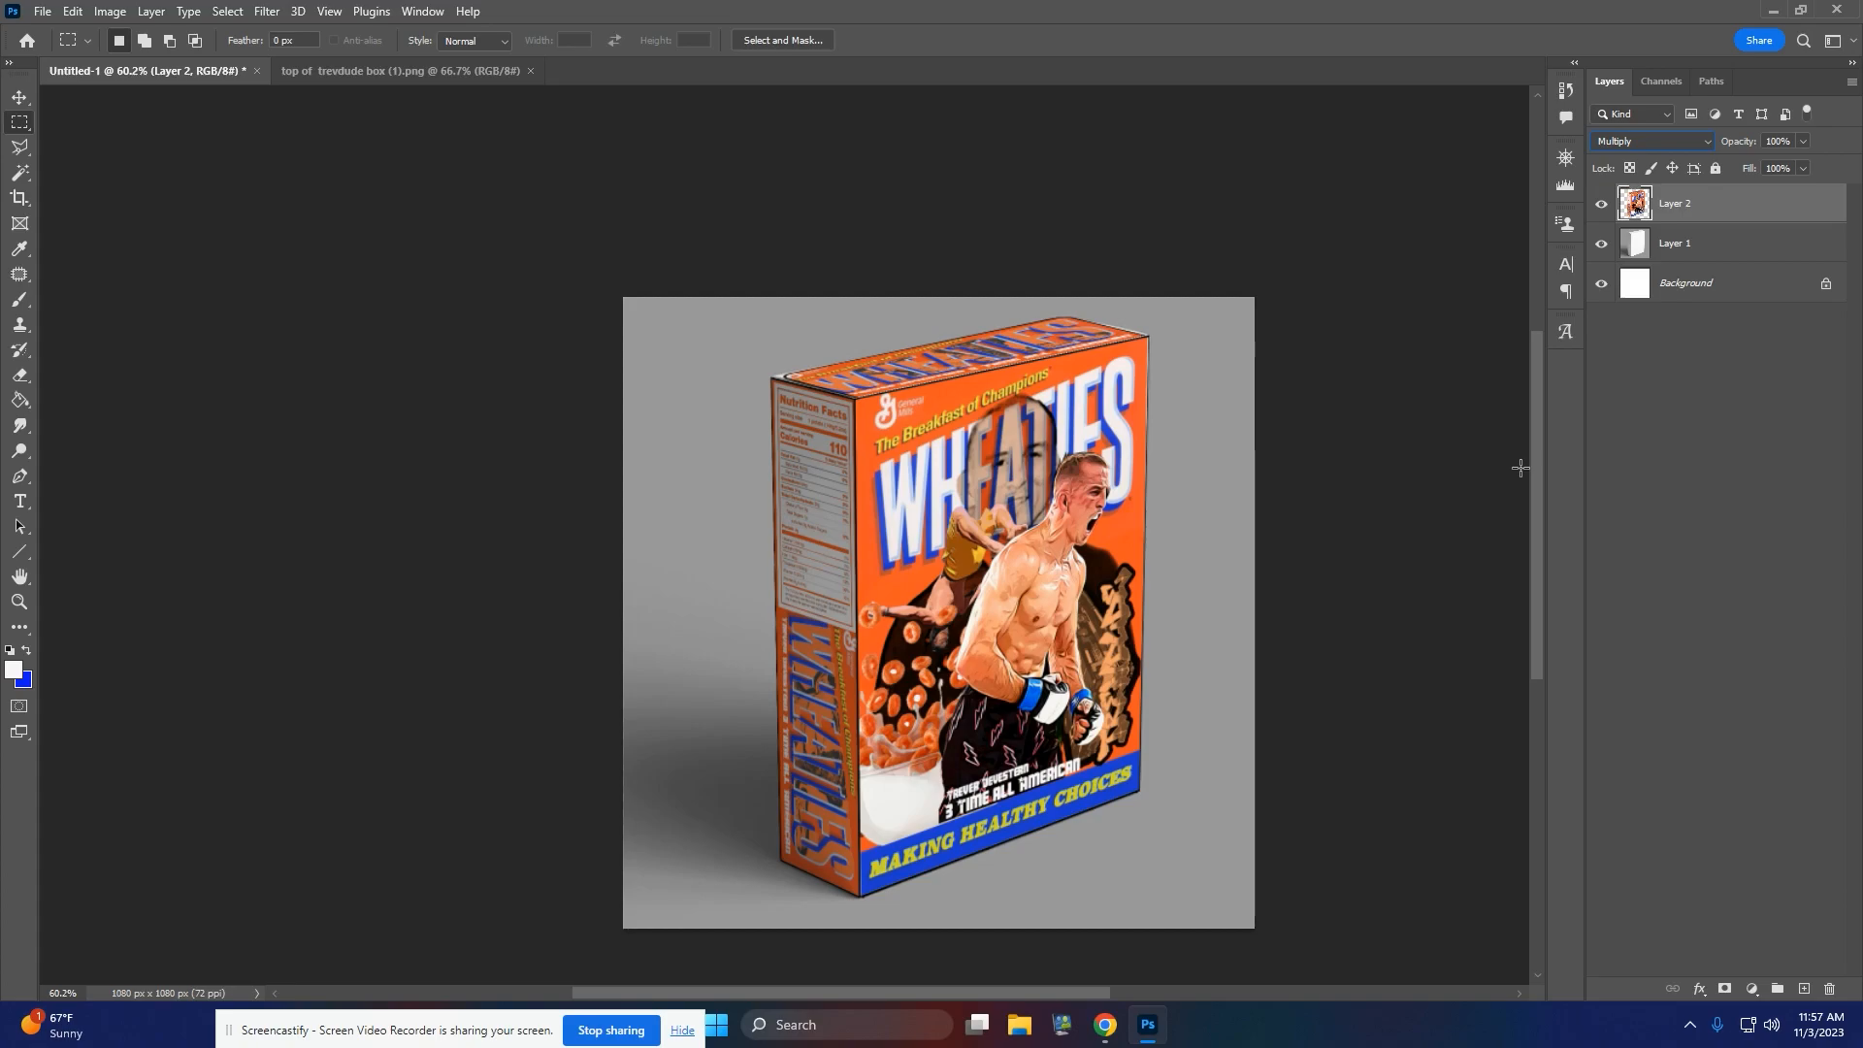
- Close the document "top of trevdude box (1).png" and flatten the mockup image
{"action": "left_click", "coordinate": [410, 73]}
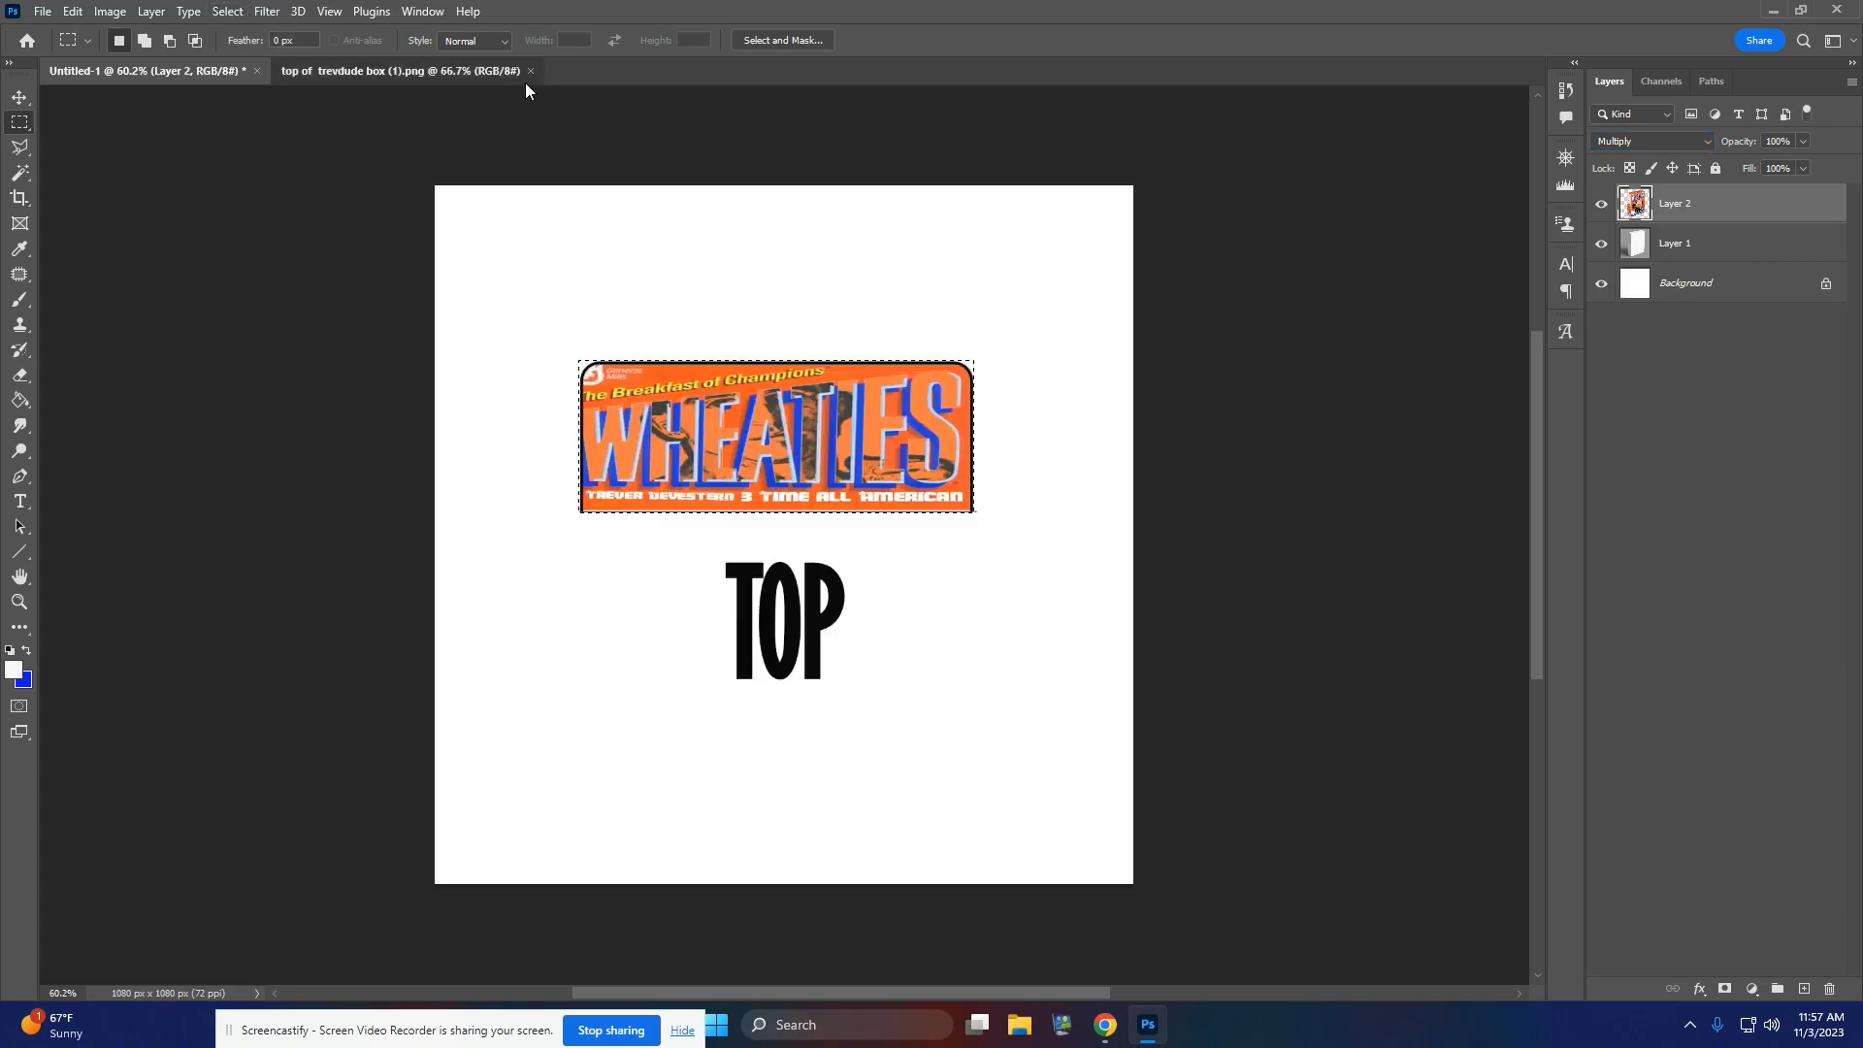
{"action": "left_click", "coordinate": [530, 72]}
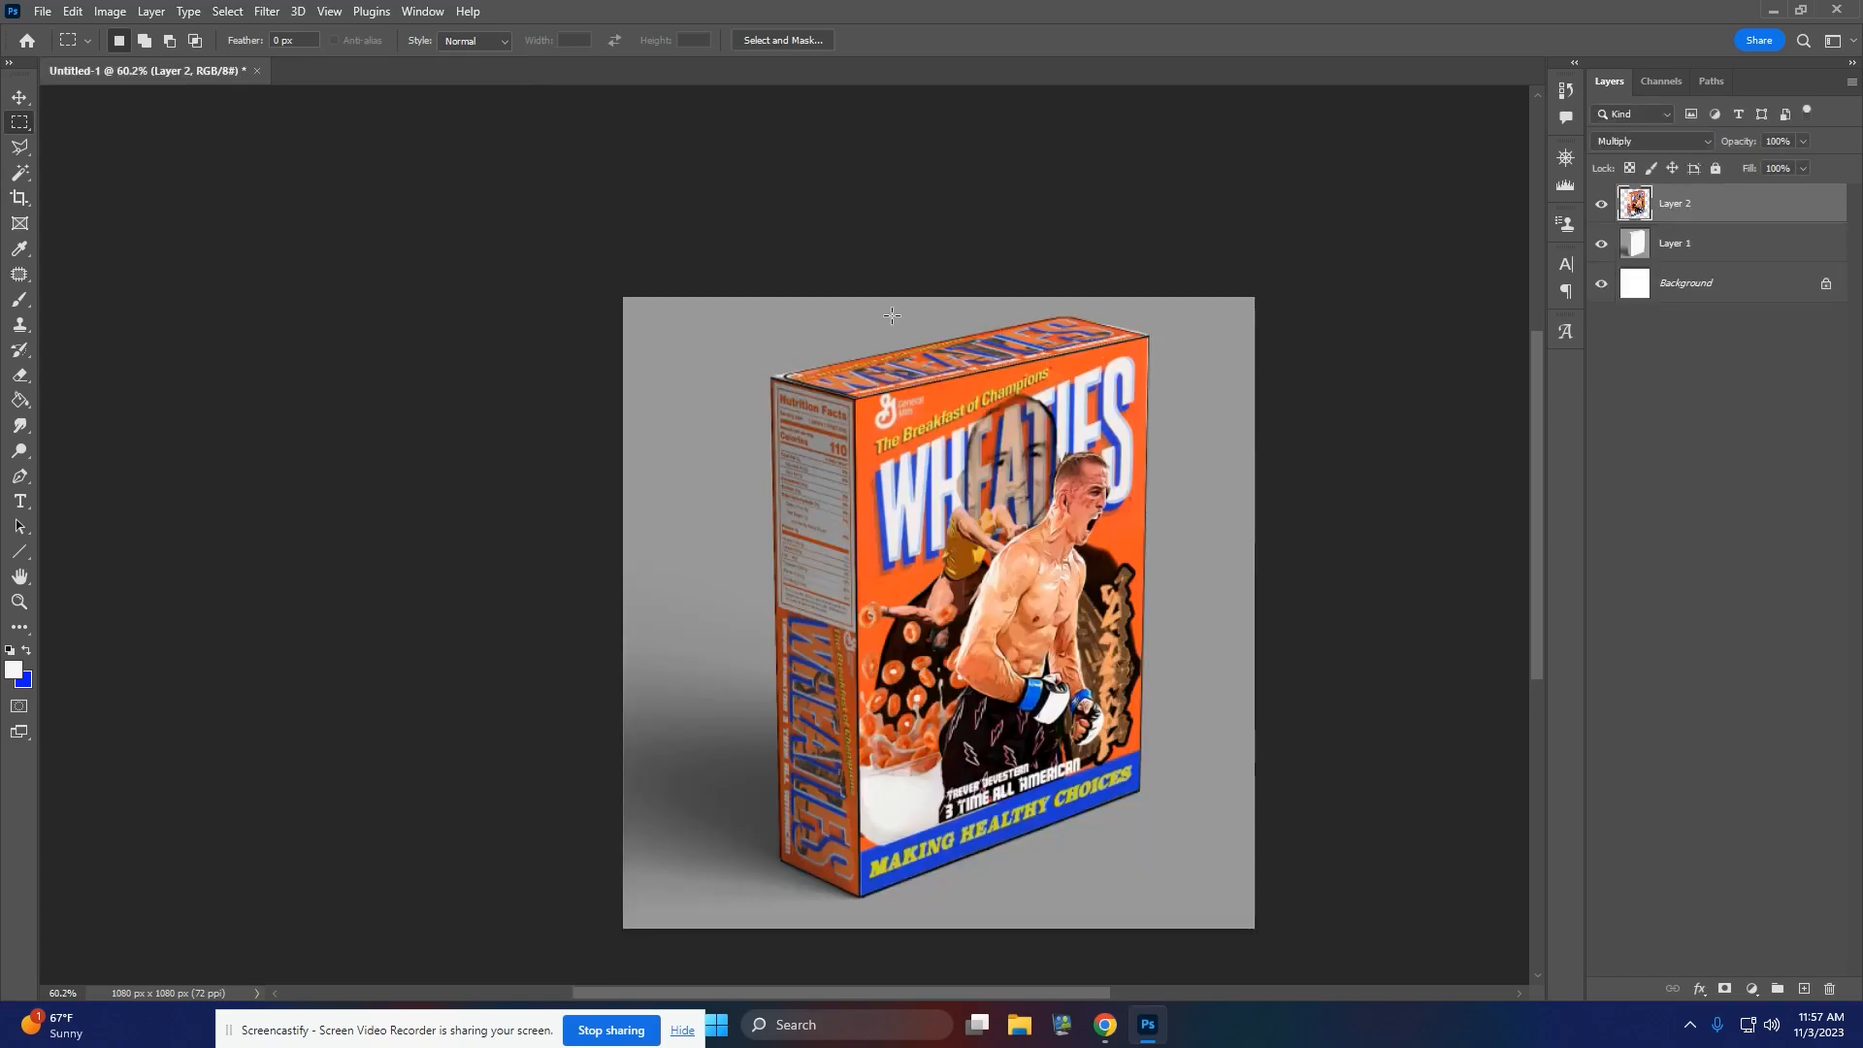
{"action": "left_click", "coordinate": [150, 12]}
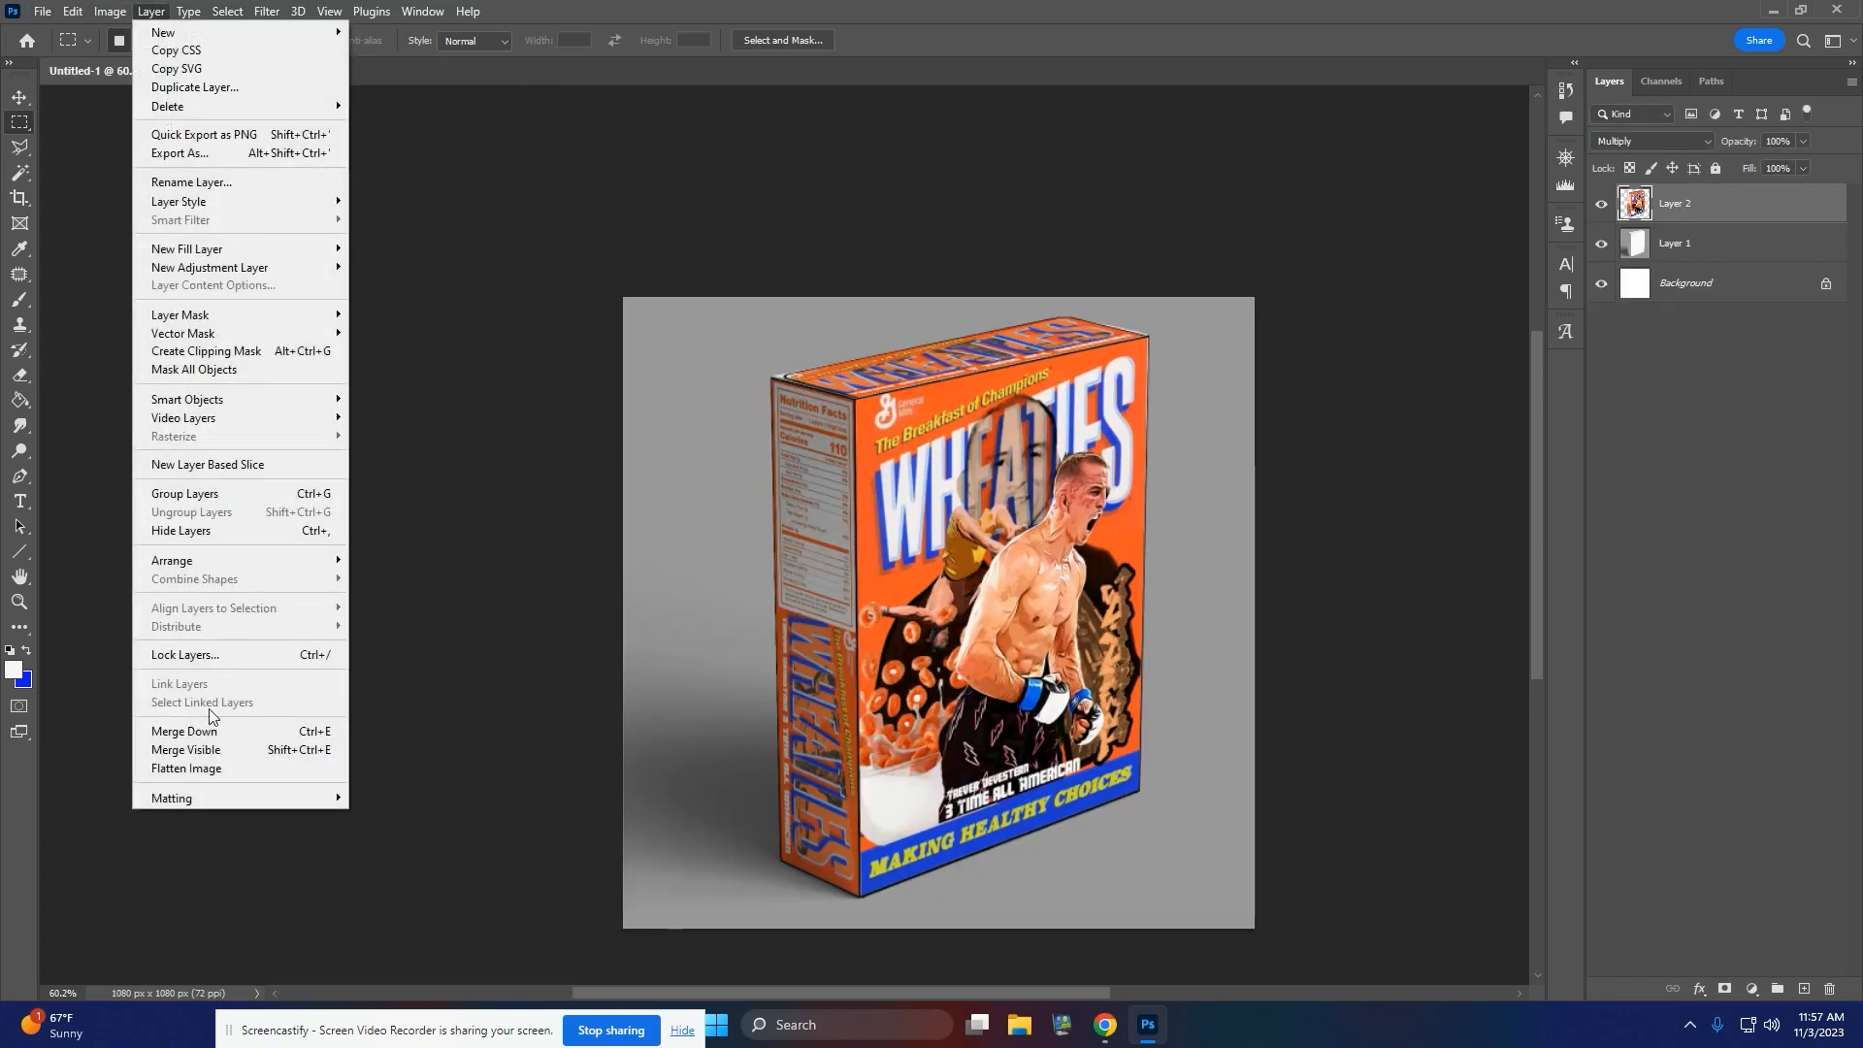
{"action": "left_click", "coordinate": [229, 767]}
- Save the mockup to the Desktop as a PNG named "Mock up box part 2" with the large file size option
{"action": "left_click", "coordinate": [44, 12]}
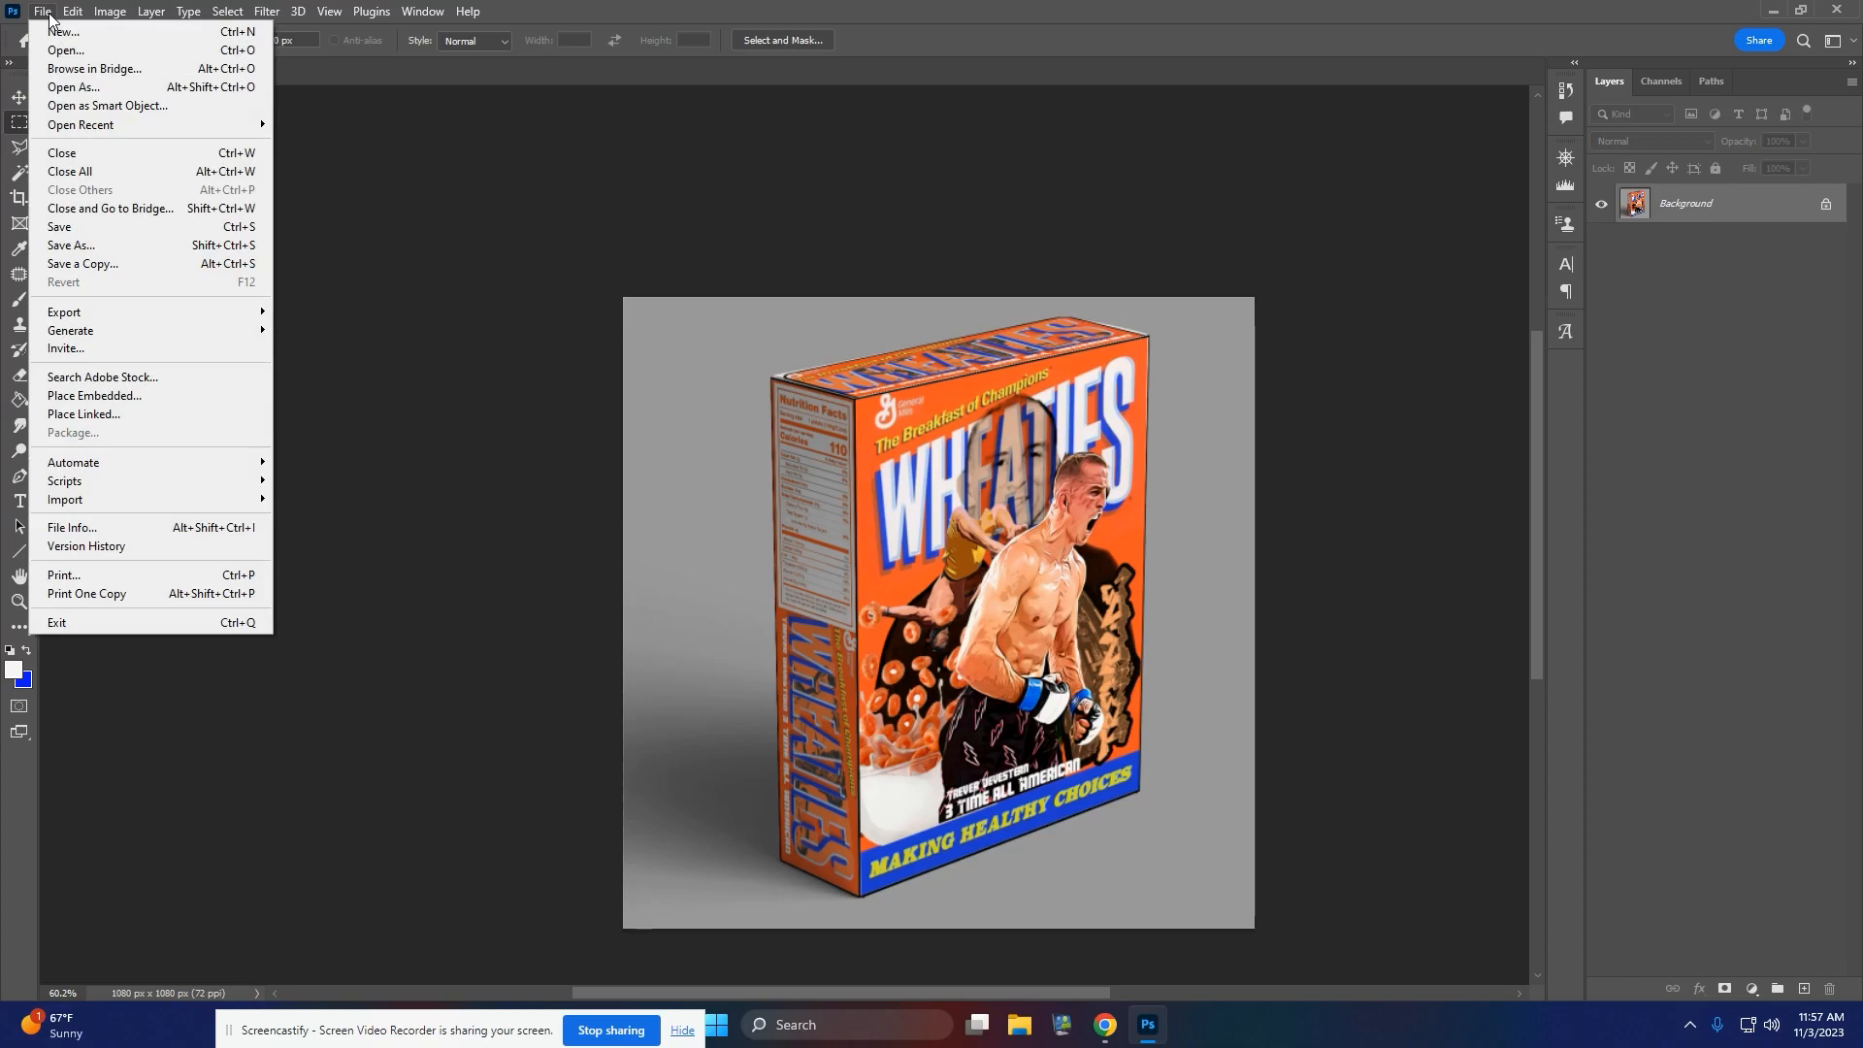
{"action": "left_click", "coordinate": [113, 246]}
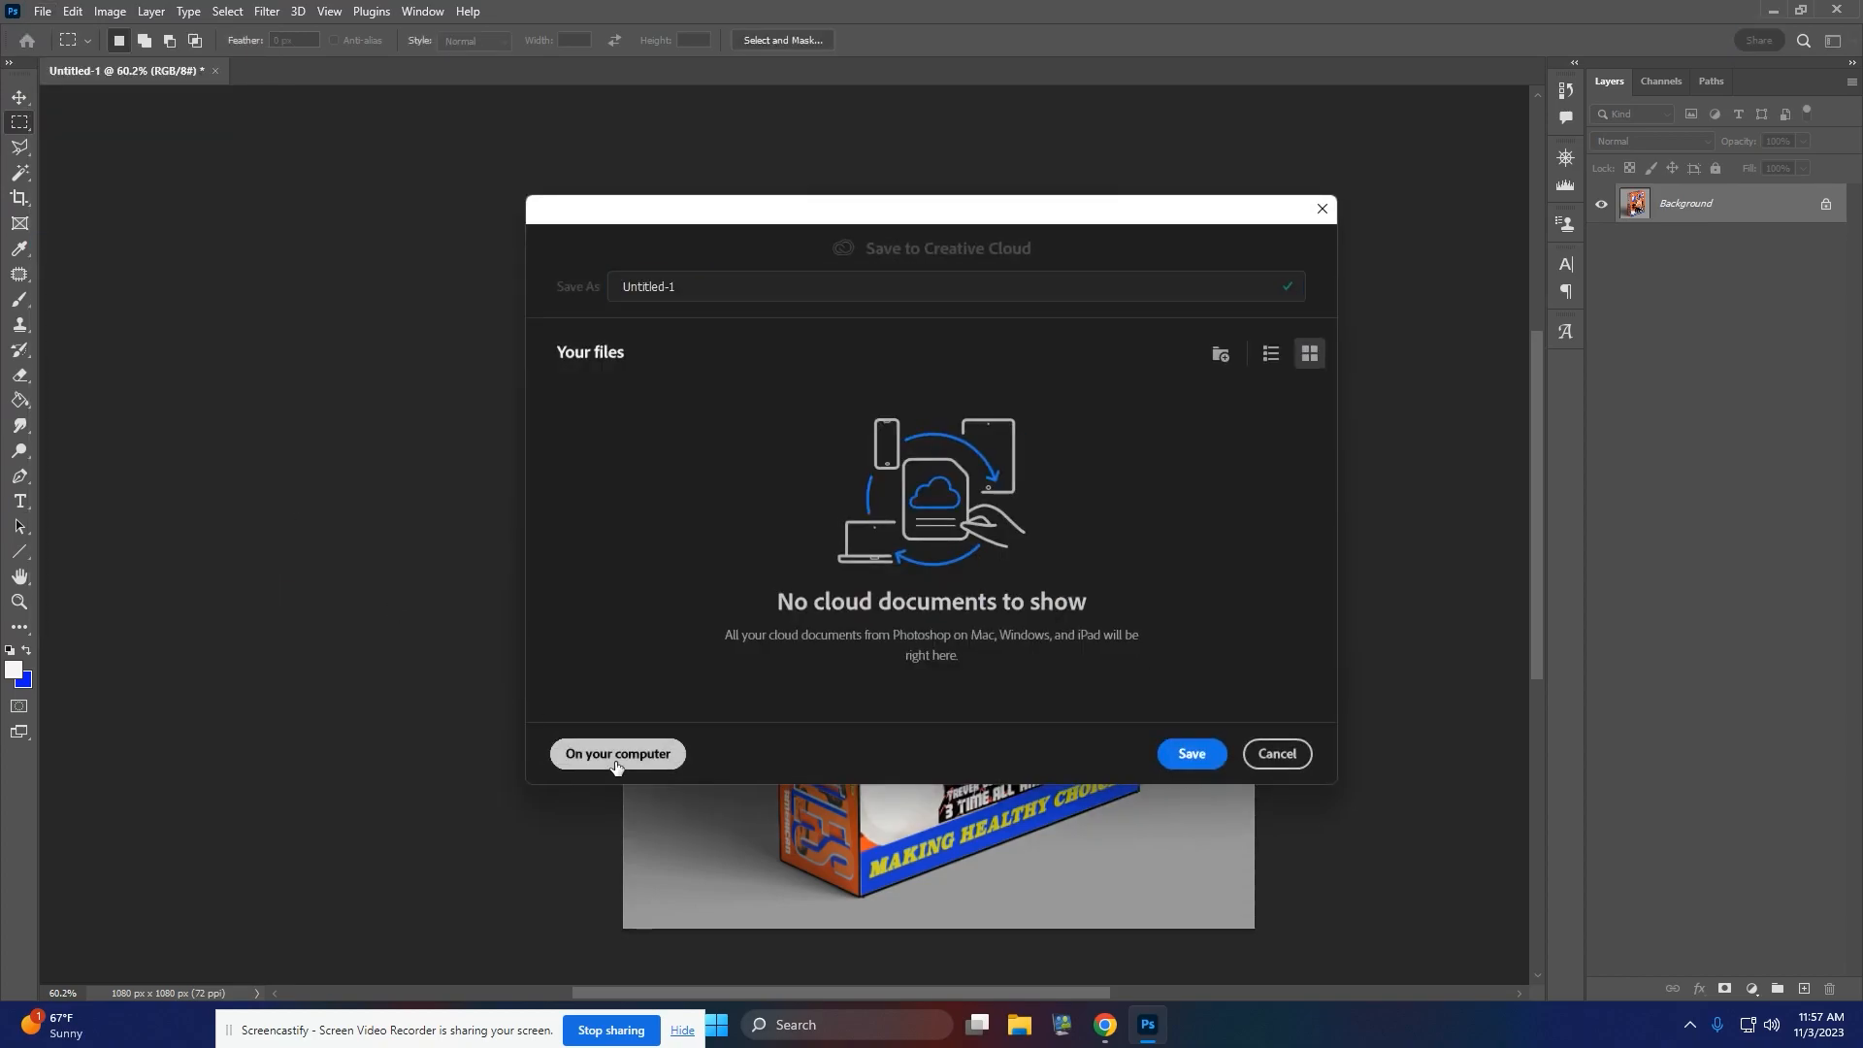
{"action": "left_click", "coordinate": [615, 756]}
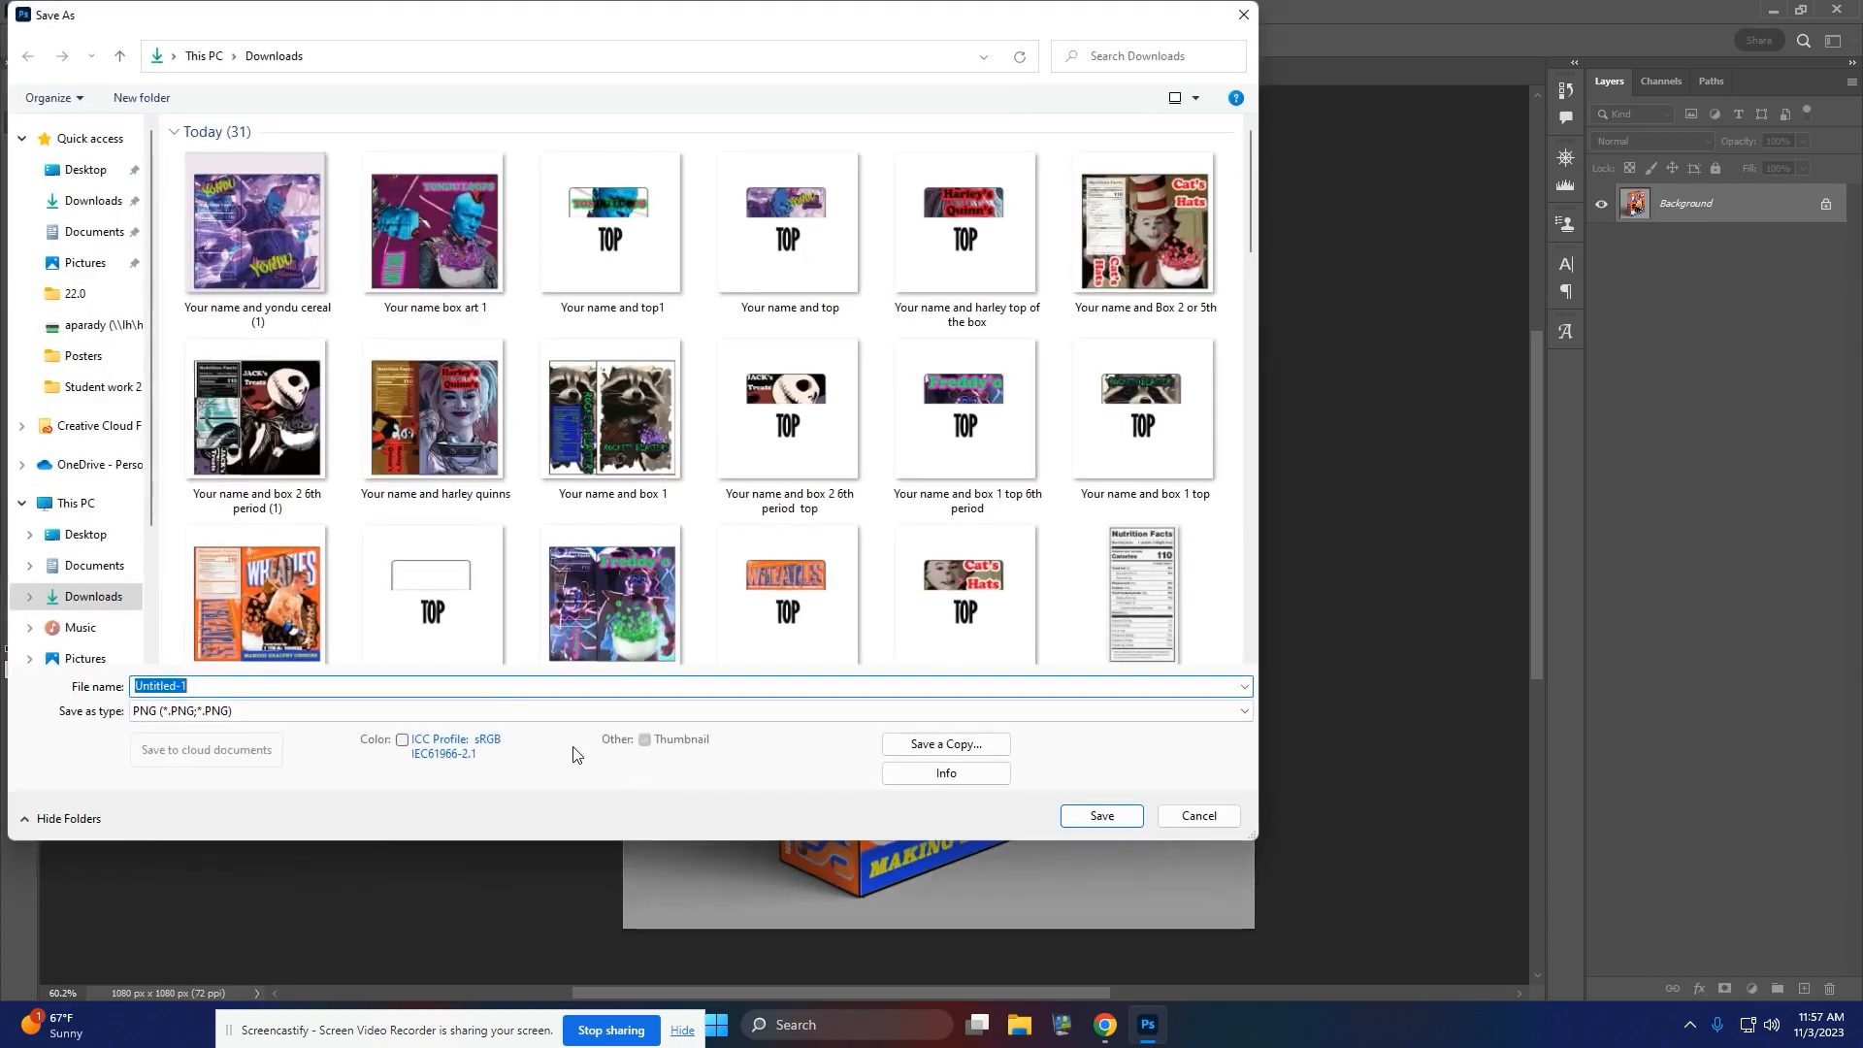
{"action": "left_click", "coordinate": [82, 175]}
{"action": "type", "text": "Mock up box part 2"}
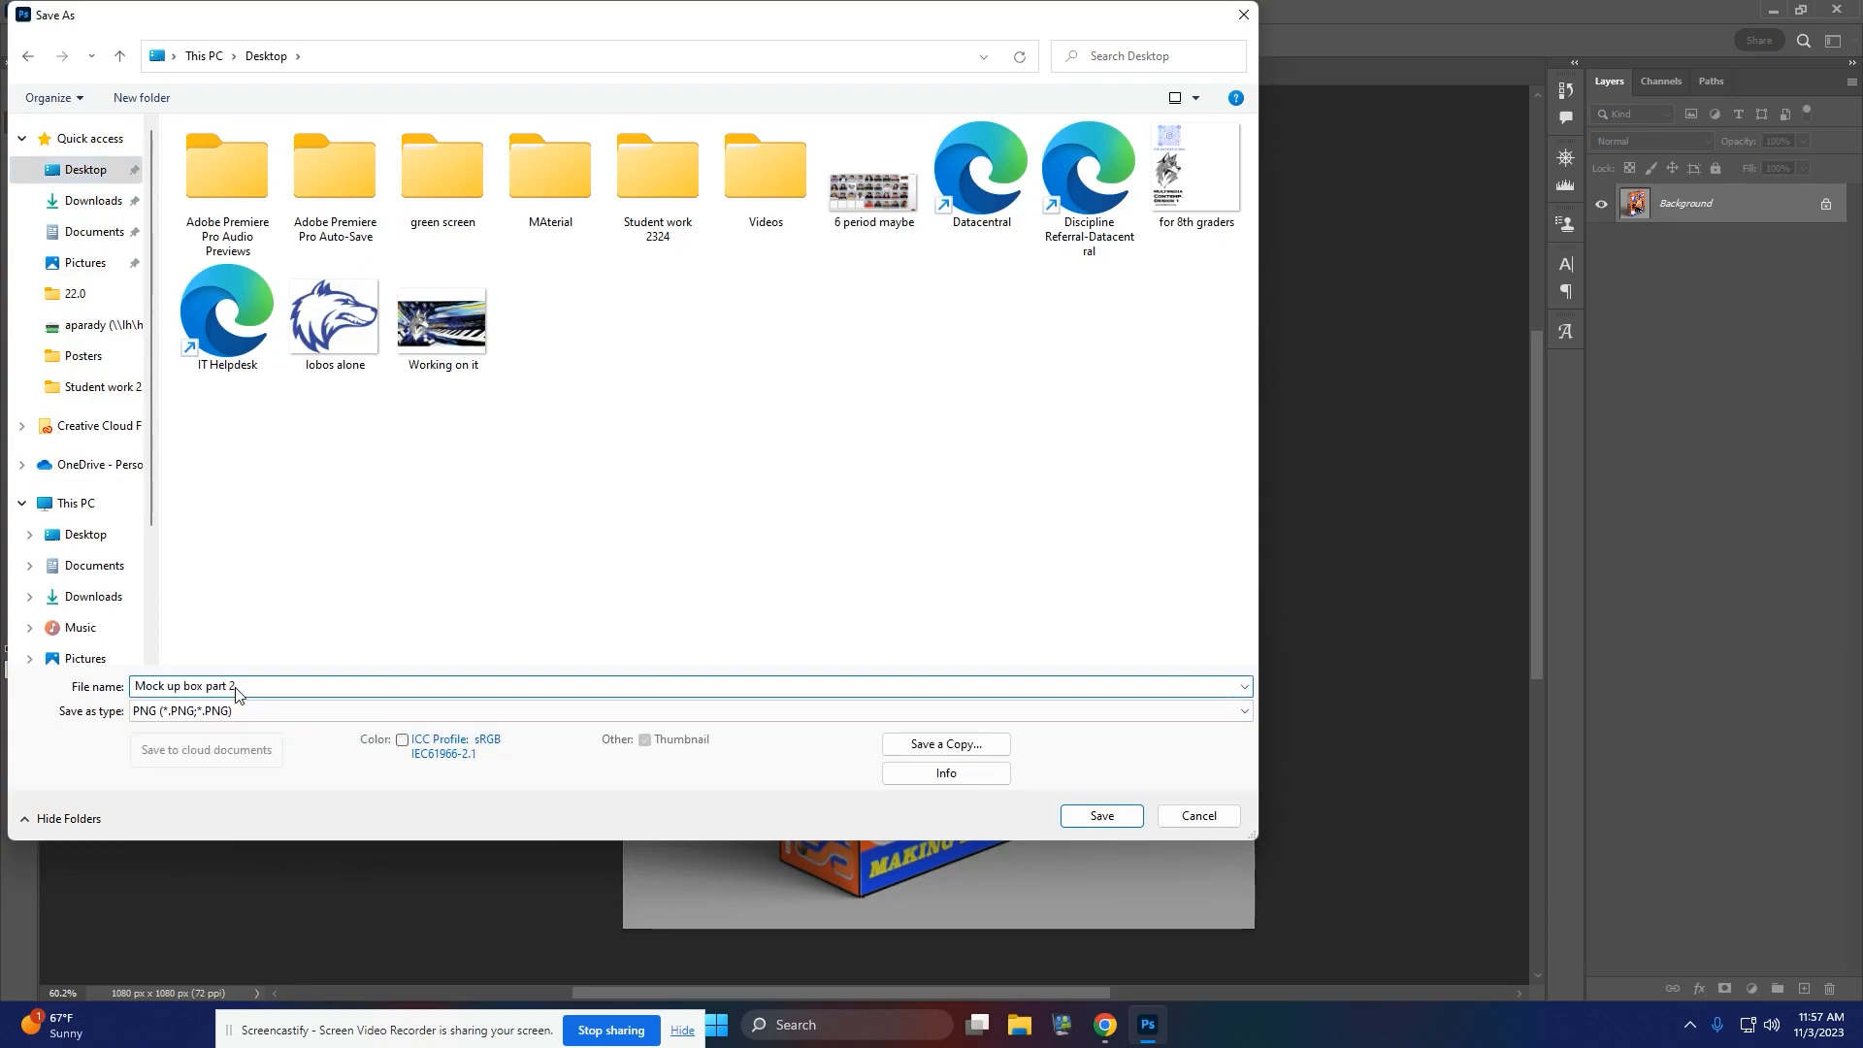
{"action": "key", "text": "Return"}
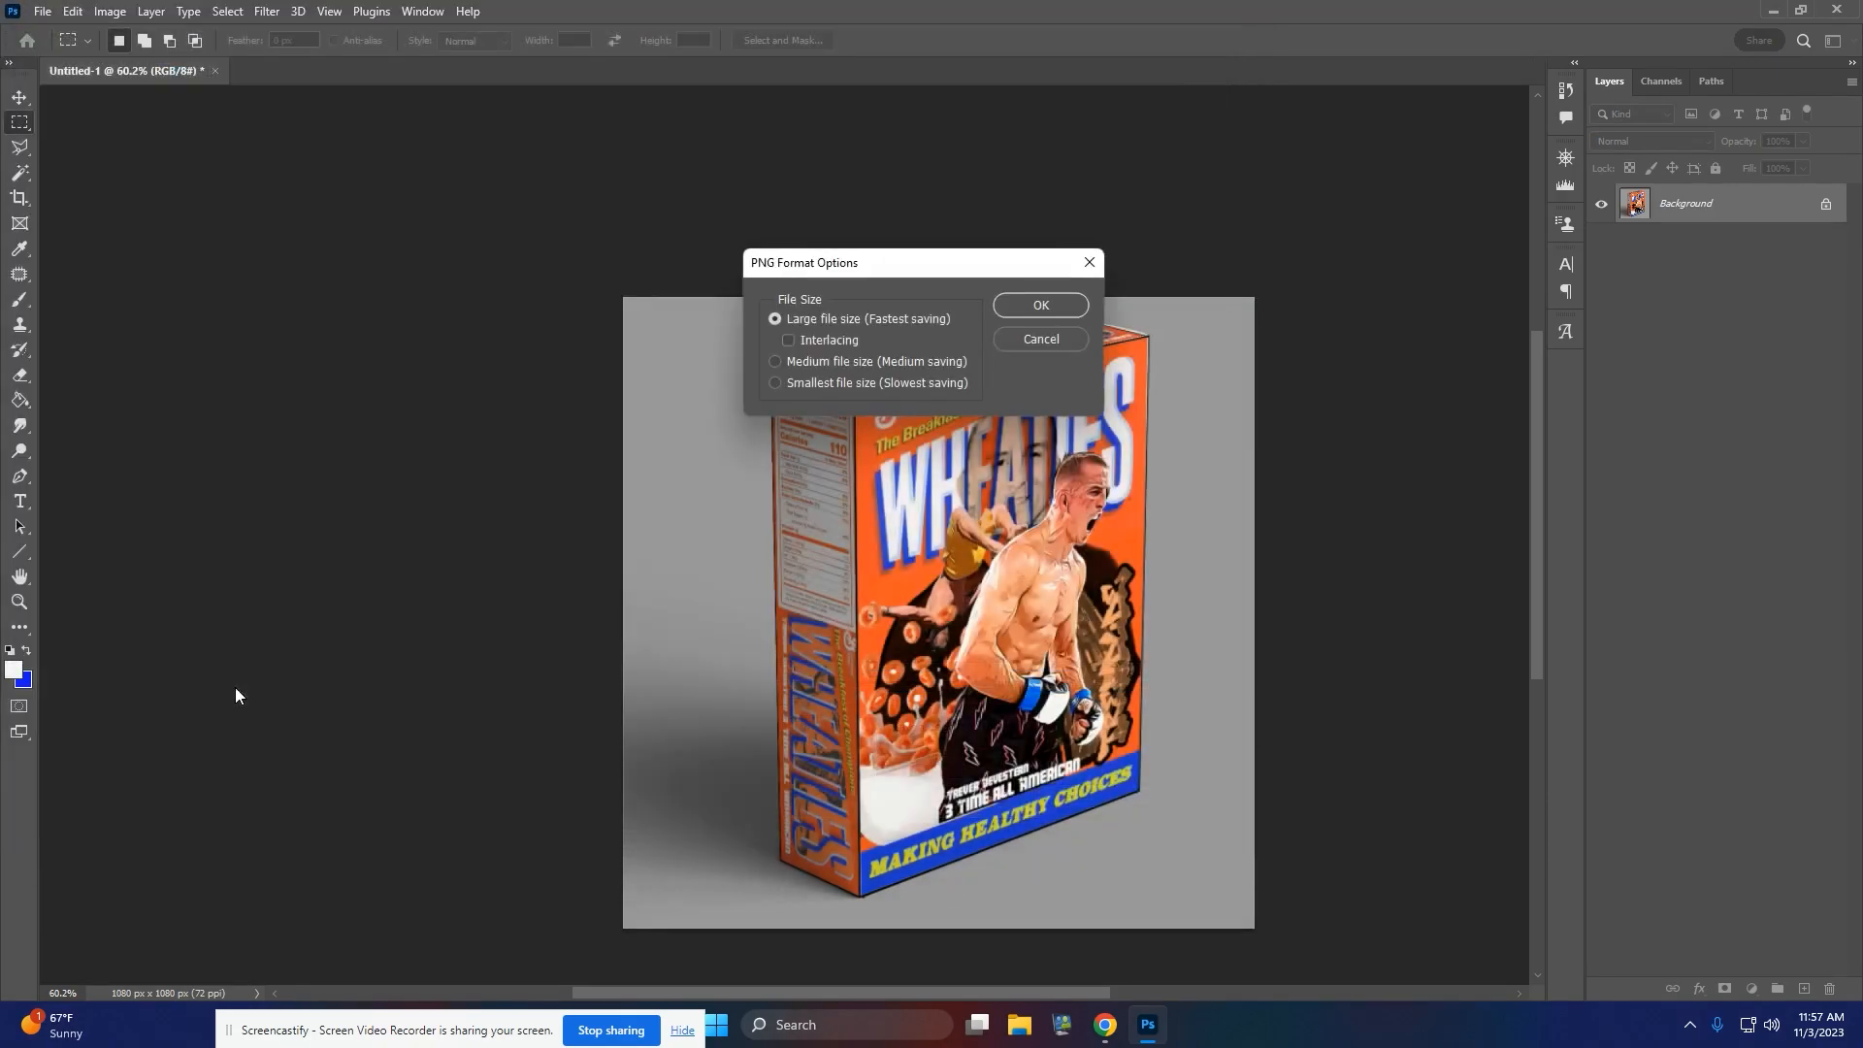
{"action": "left_click", "coordinate": [1055, 303]}
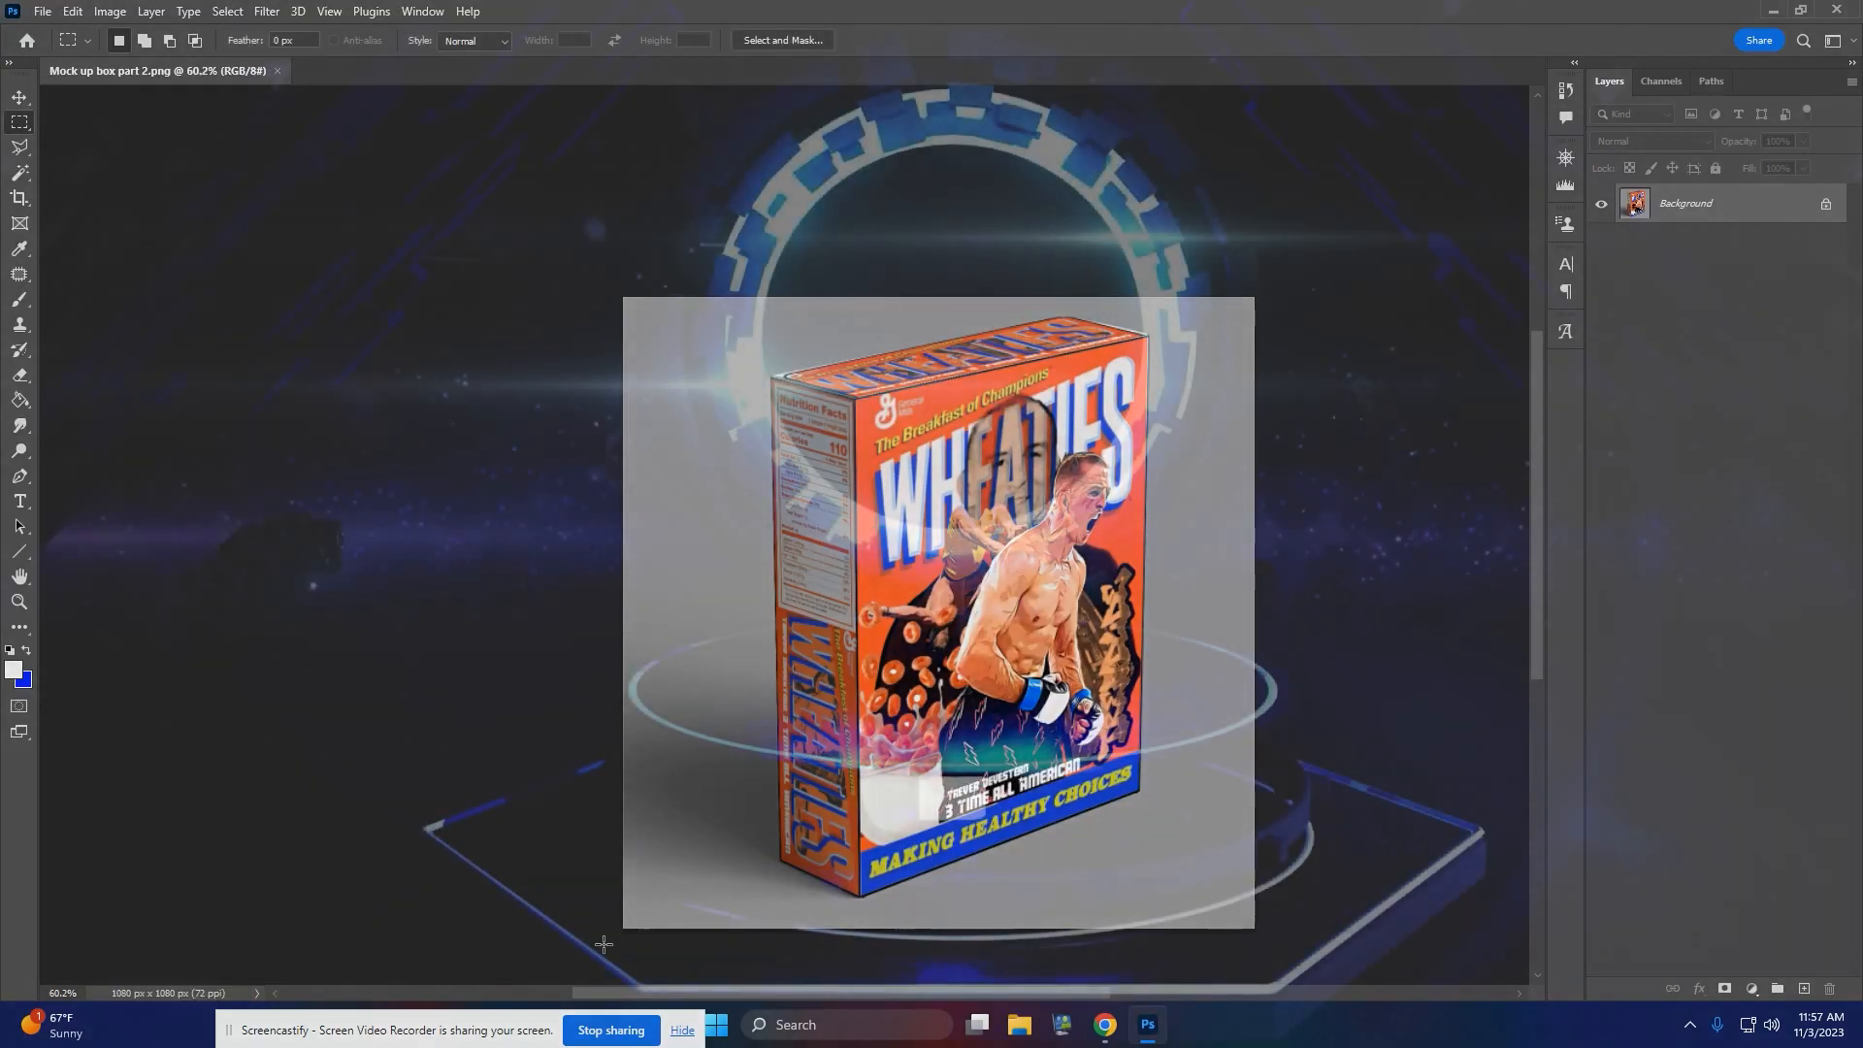